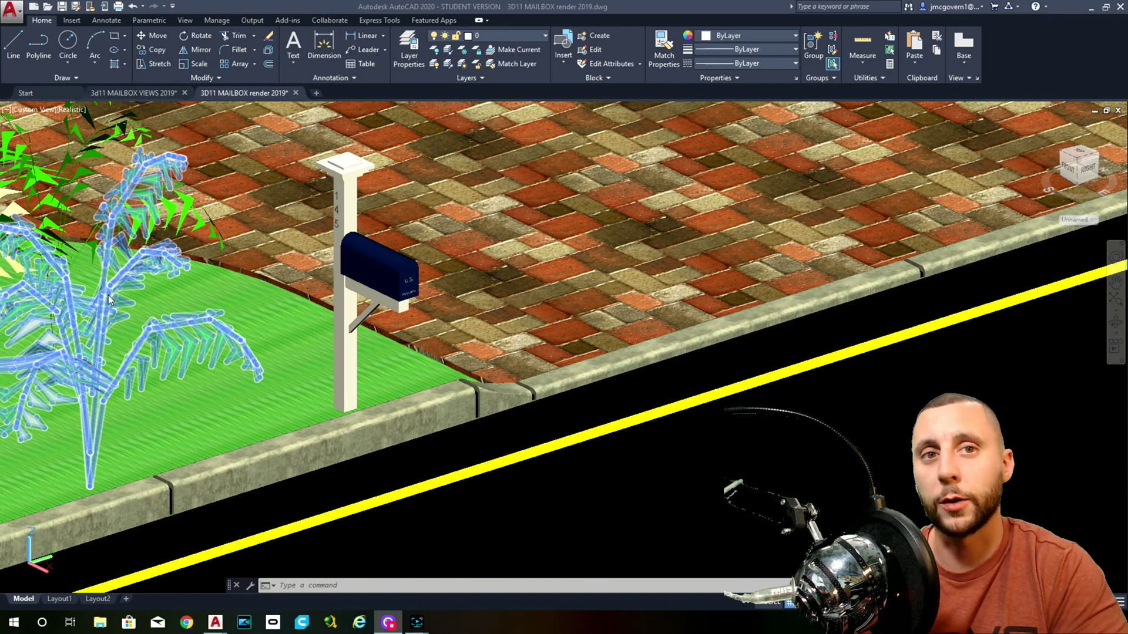
- Erase the road, lawn, paving and leftover lines, then zoom to the remaining mailbox
{"action": "scroll", "coordinate": [523, 304], "scroll_direction": "down", "scroll_amount": 10}
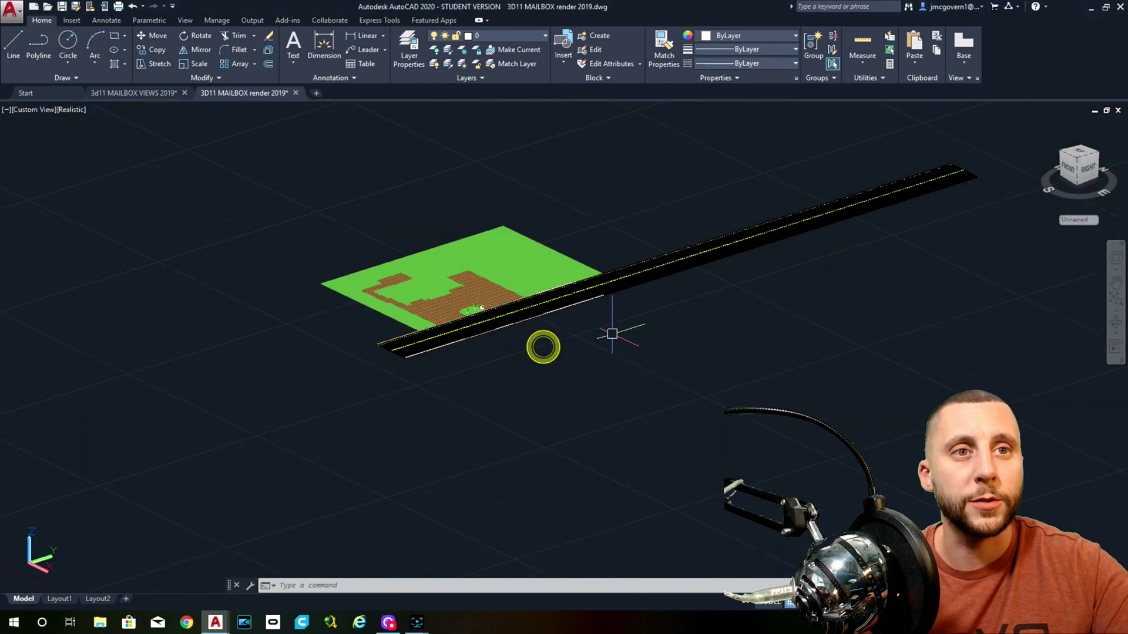
{"action": "left_click", "coordinate": [611, 333]}
{"action": "left_click", "coordinate": [280, 194]}
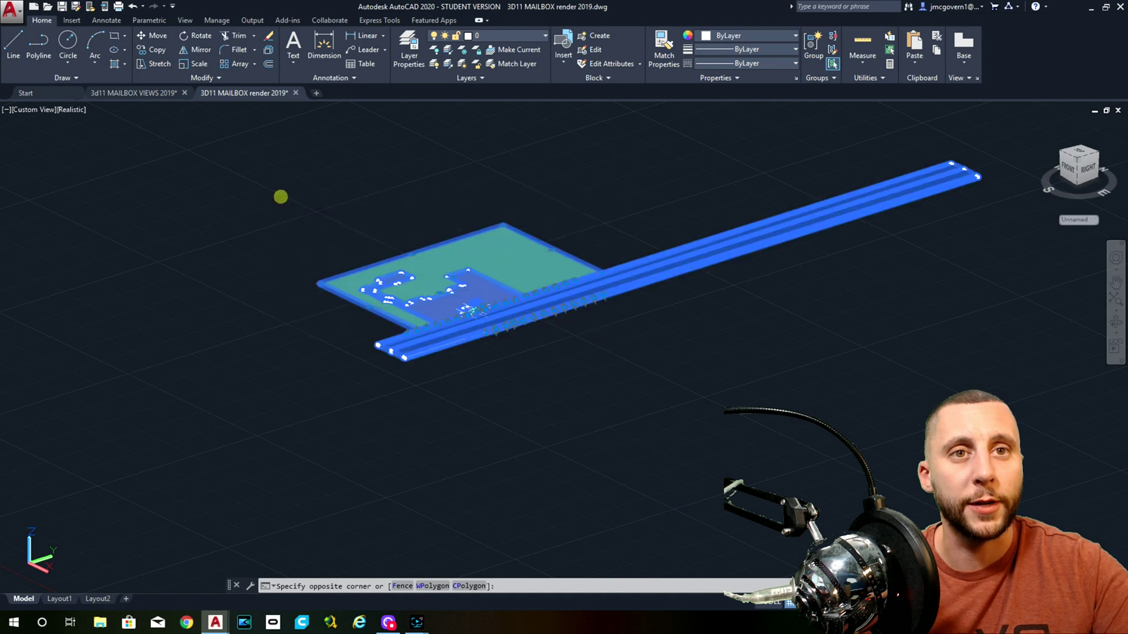
{"action": "key", "text": "Delete"}
{"action": "left_click", "coordinate": [330, 197]}
{"action": "left_click", "coordinate": [546, 393]}
{"action": "key", "text": "Delete"}
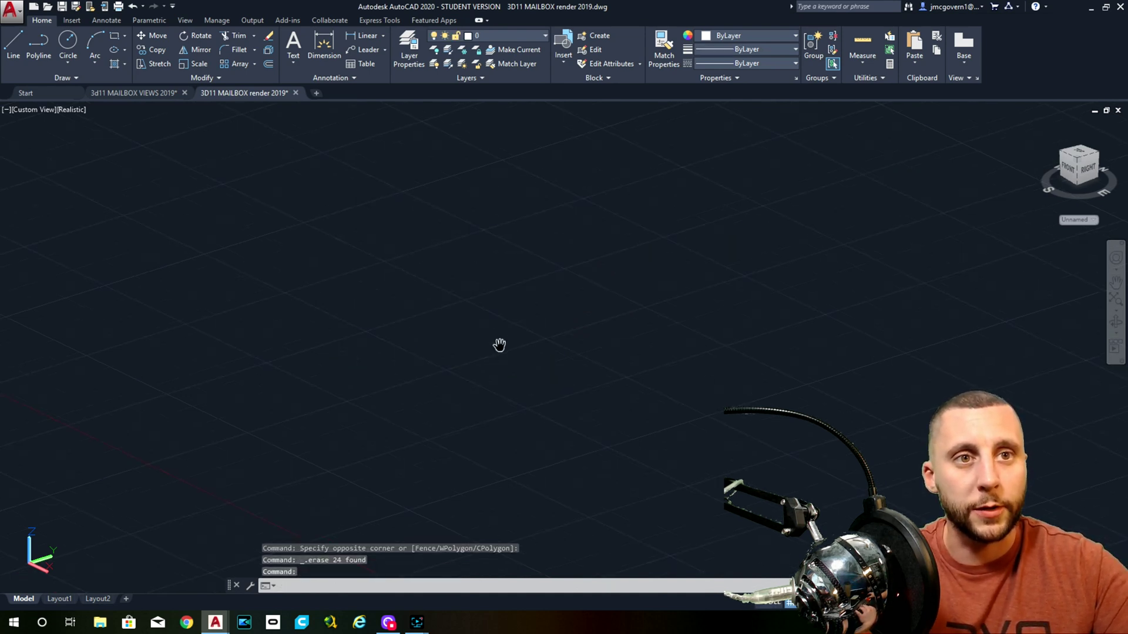
{"action": "middle_click_drag", "start_coordinate": [499, 345], "coordinate": [467, 301]}
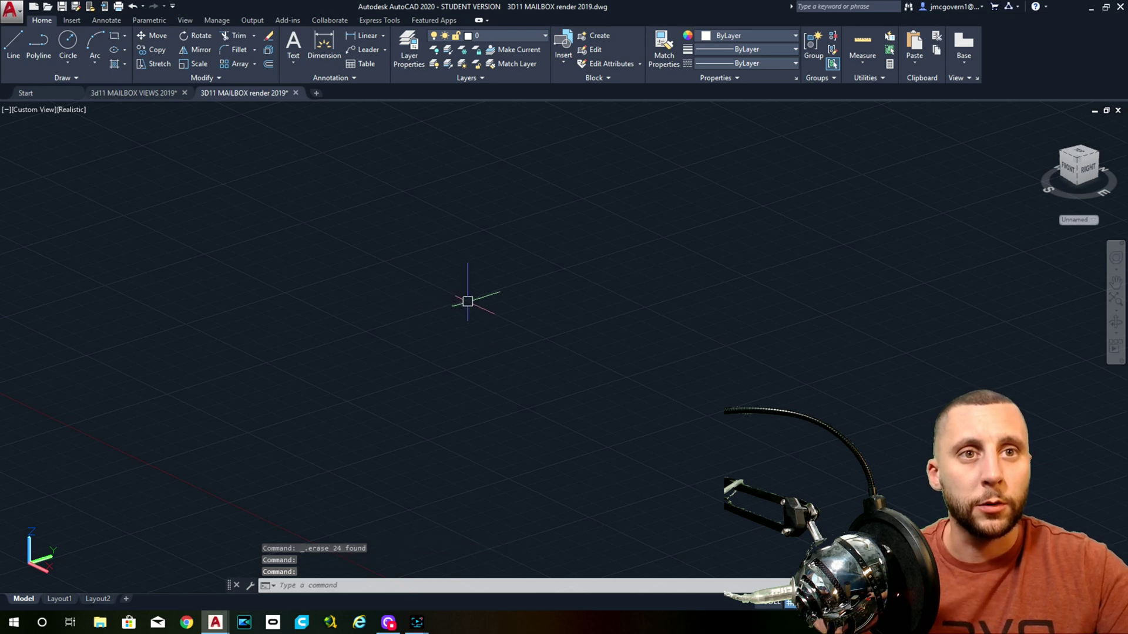
{"action": "scroll", "coordinate": [468, 301], "scroll_direction": "up", "scroll_amount": 1}
{"action": "middle_click", "coordinate": [467, 301]}
{"action": "scroll", "coordinate": [593, 353], "scroll_direction": "down", "scroll_amount": 4}
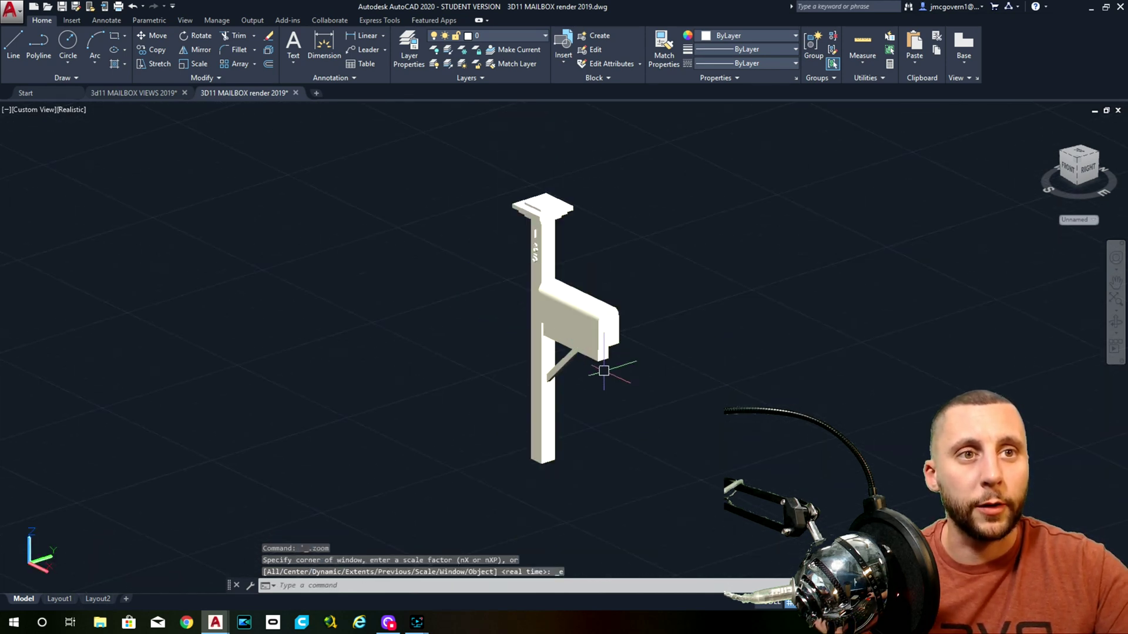
- Scale the whole mailbox by 12 from the post's bottom corner
{"action": "left_click", "coordinate": [540, 268]}
{"action": "left_click", "coordinate": [648, 383]}
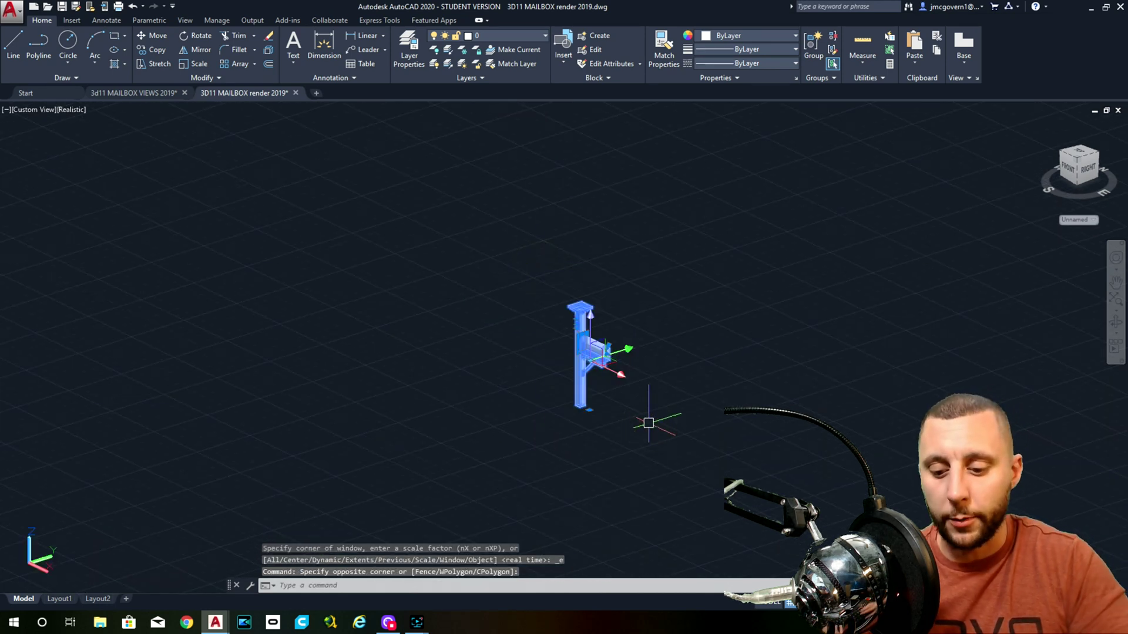
{"action": "type", "text": "scale"}
{"action": "key", "text": "Return"}
{"action": "scroll", "coordinate": [643, 414], "scroll_direction": "up", "scroll_amount": 7}
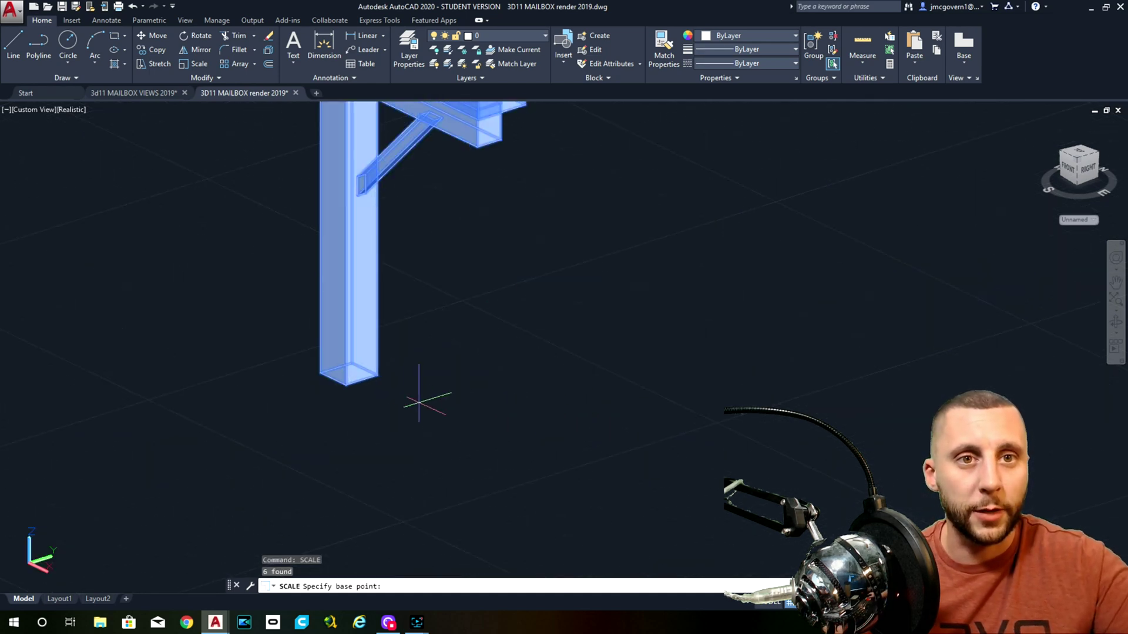
{"action": "left_click", "coordinate": [344, 386]}
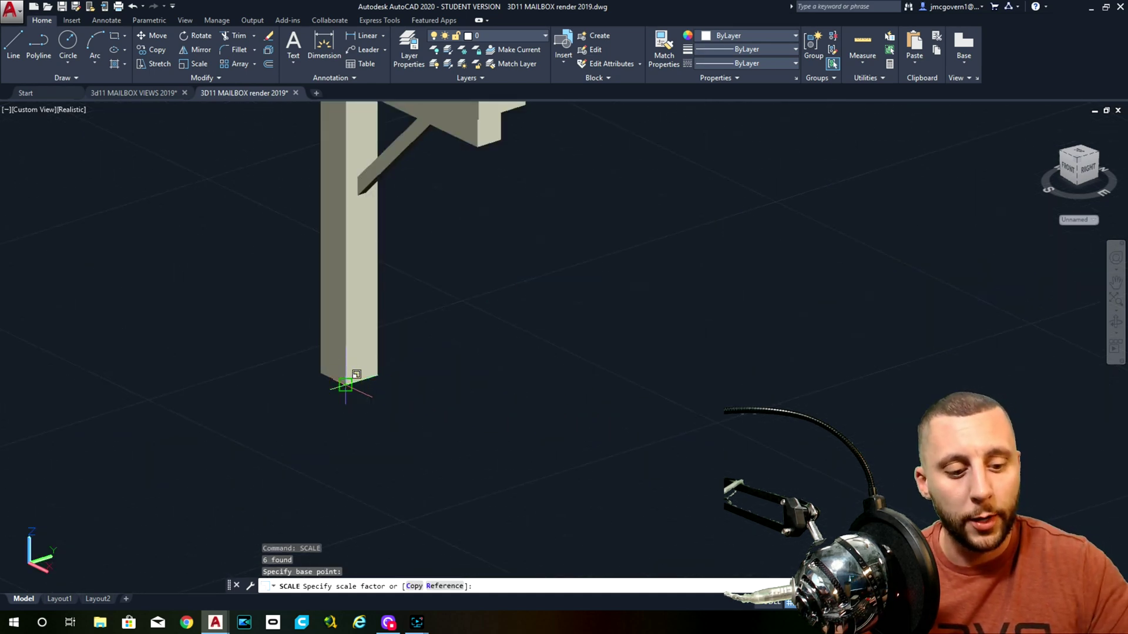
{"action": "type", "text": "12"}
{"action": "key", "text": "Return"}
{"action": "scroll", "coordinate": [396, 363], "scroll_direction": "down", "scroll_amount": 8}
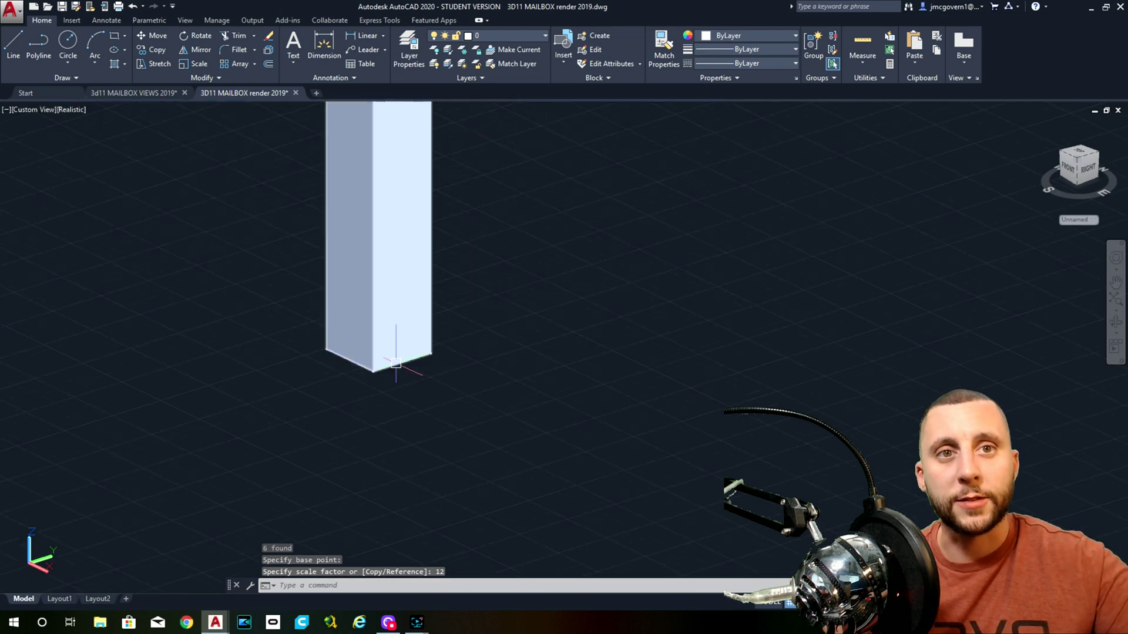
{"action": "scroll", "coordinate": [396, 364], "scroll_direction": "down", "scroll_amount": 4}
{"action": "middle_click_drag", "start_coordinate": [396, 364], "coordinate": [397, 442]}
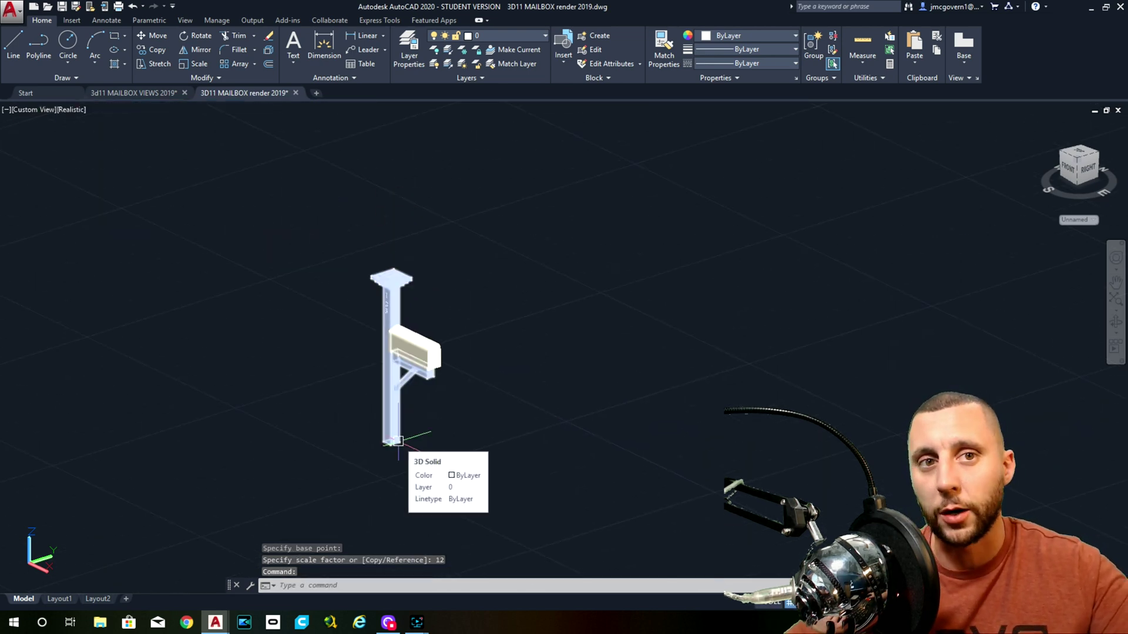
- Set the drawing's length unit type to Architectural in the Drawing Units dialog
{"action": "type", "text": "unit"}
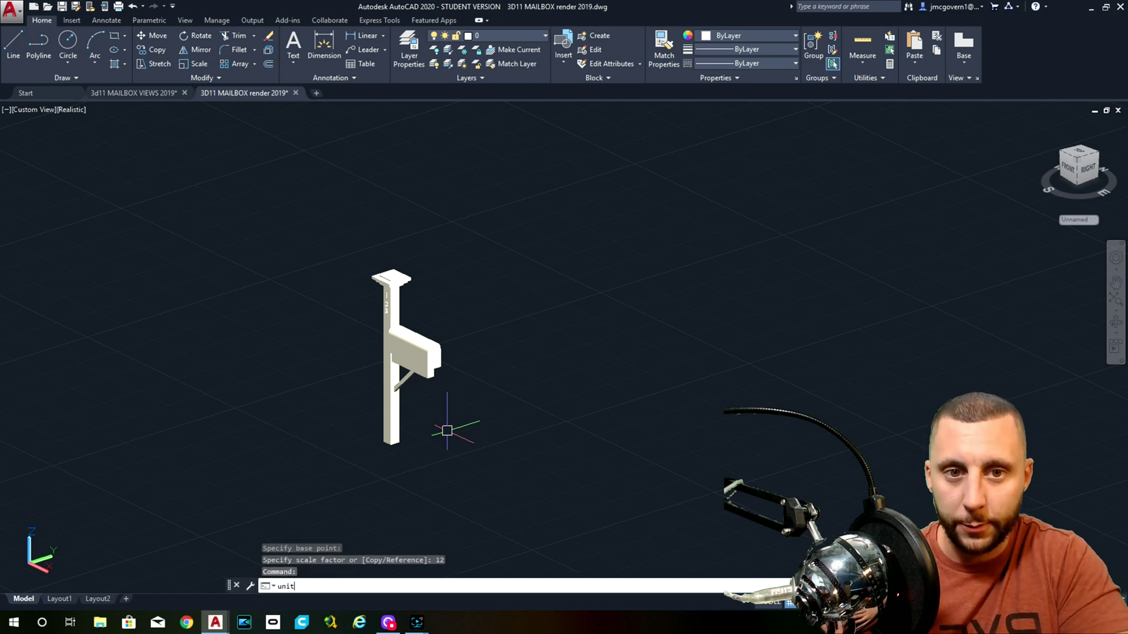
{"action": "key", "text": "Return"}
{"action": "left_click", "coordinate": [318, 166]}
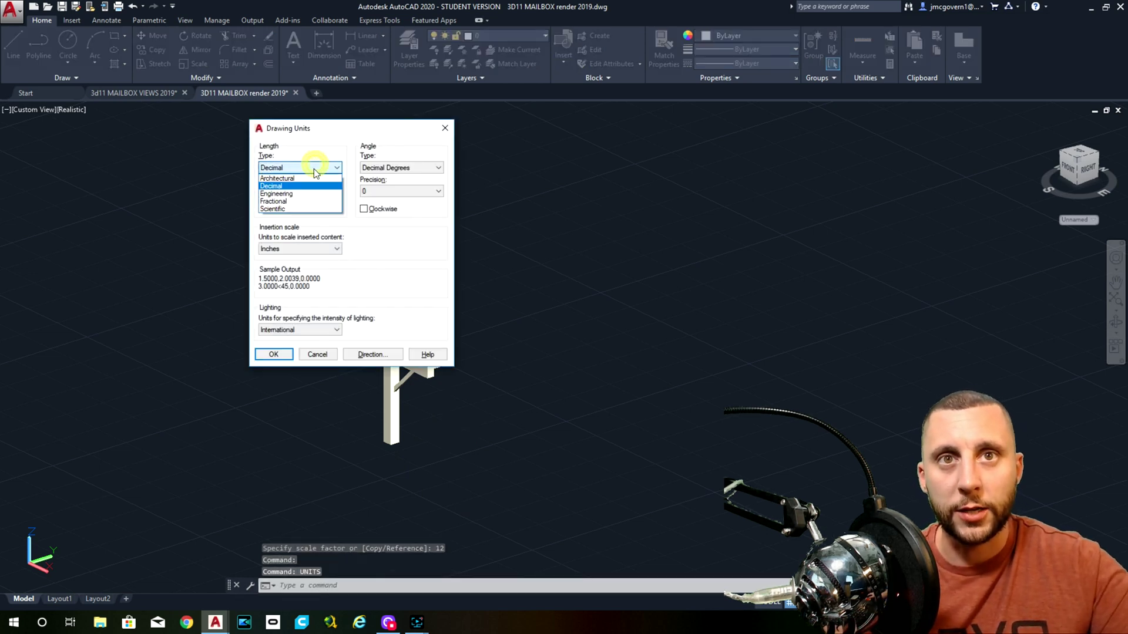
{"action": "left_click", "coordinate": [310, 176]}
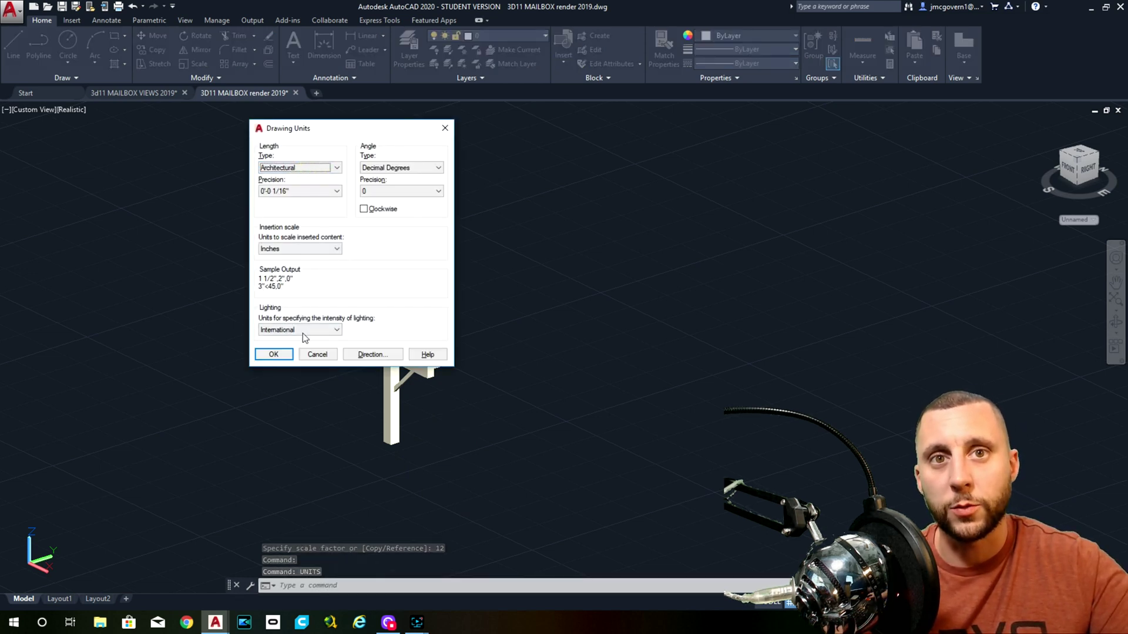
{"action": "left_click", "coordinate": [280, 353]}
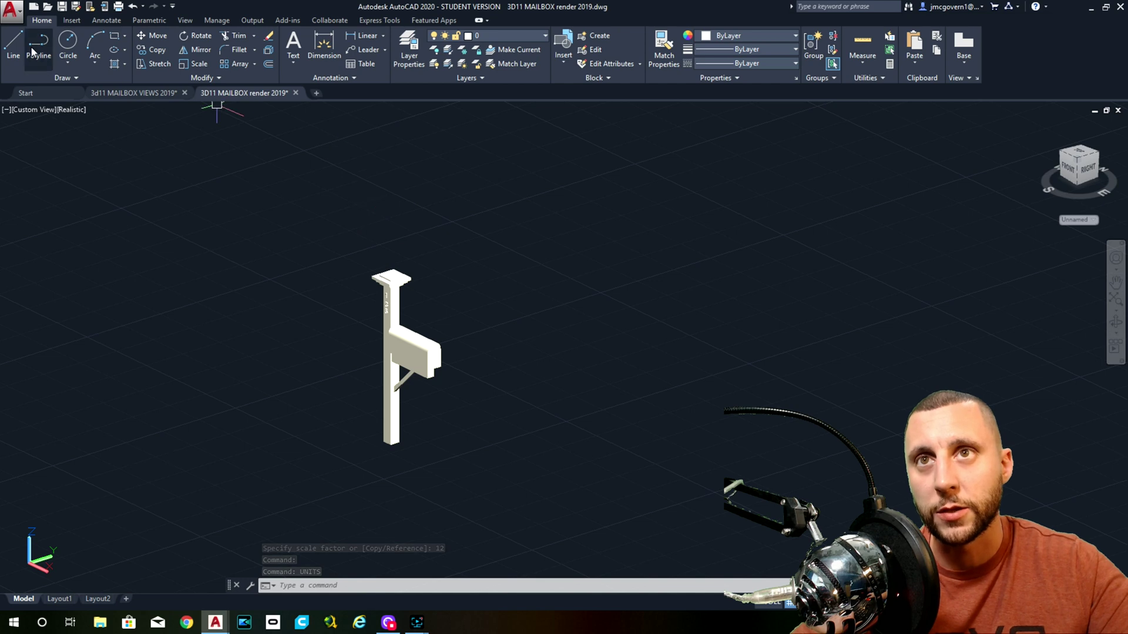
- Draw test line segments of 12, 12' and 12'6-1/2 beside the post
{"action": "left_click", "coordinate": [12, 41]}
{"action": "left_click", "coordinate": [456, 448]}
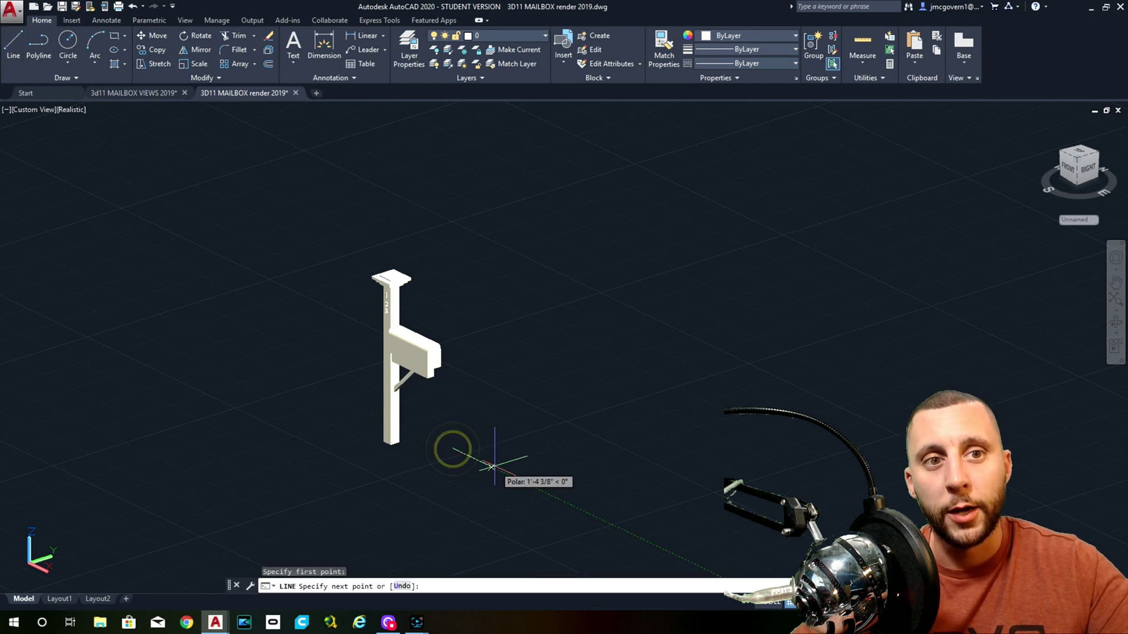
{"action": "type", "text": "12"}
{"action": "key", "text": "Return"}
{"action": "scroll", "coordinate": [640, 388], "scroll_direction": "up", "scroll_amount": 1}
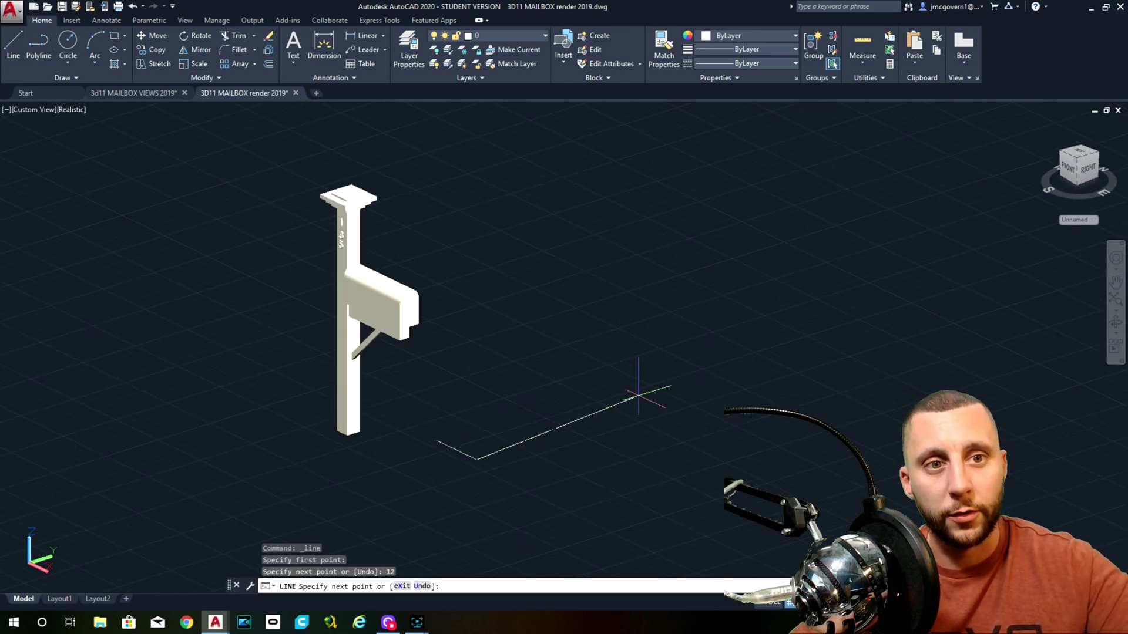
{"action": "scroll", "coordinate": [631, 379], "scroll_direction": "down", "scroll_amount": 2}
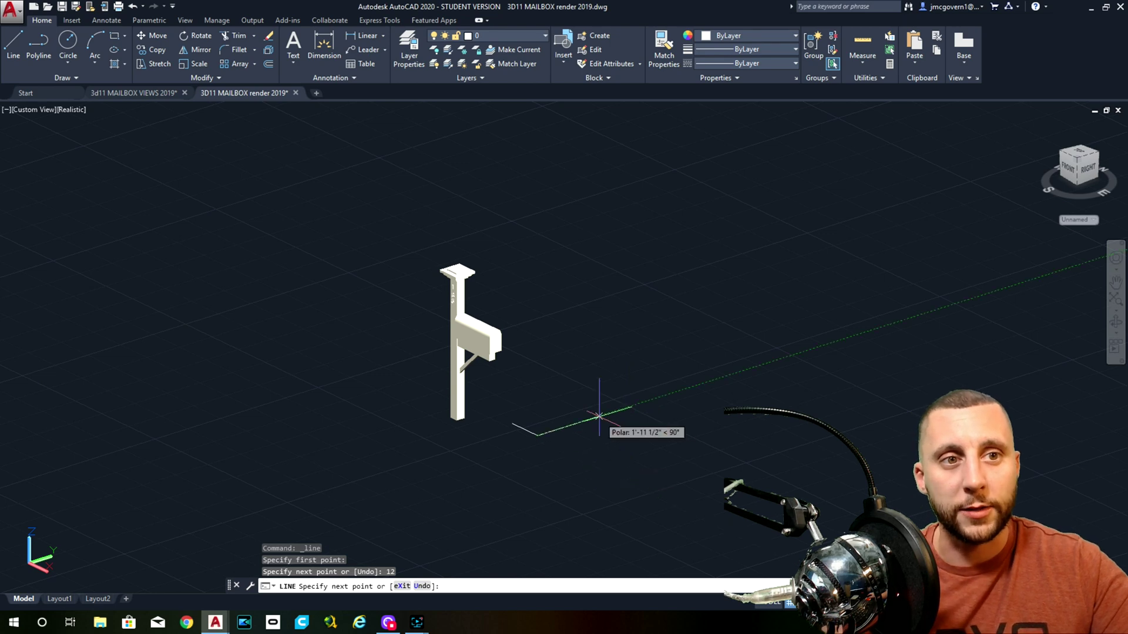
{"action": "type", "text": "12'"}
{"action": "key", "text": "Return"}
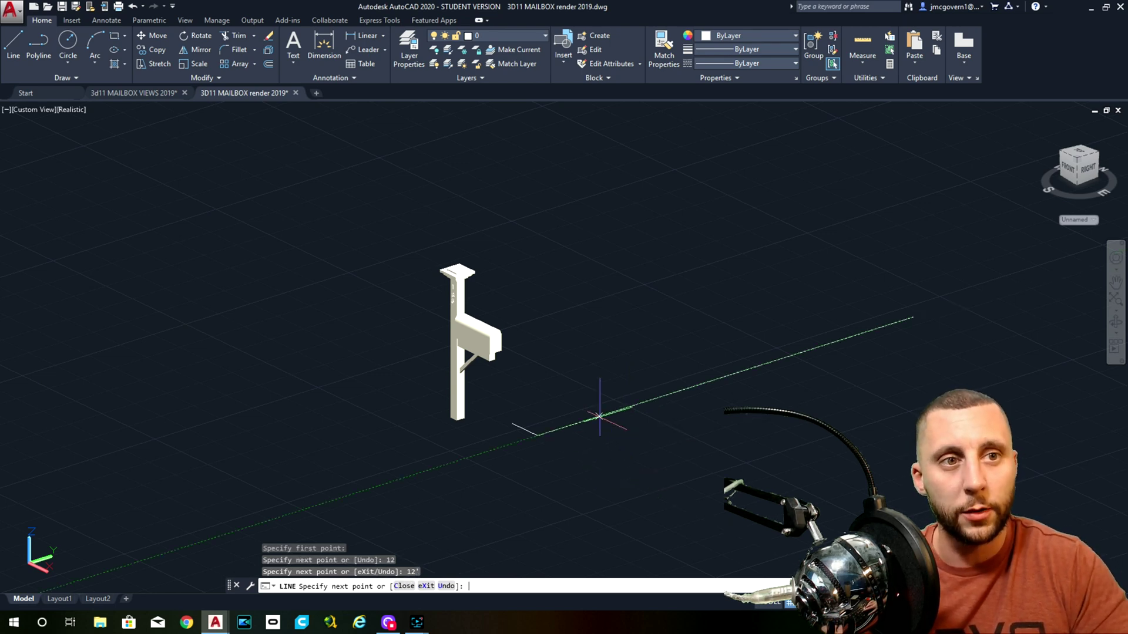
{"action": "scroll", "coordinate": [599, 403], "scroll_direction": "up", "scroll_amount": 1}
{"action": "scroll", "coordinate": [550, 466], "scroll_direction": "down", "scroll_amount": 2}
{"action": "middle_click_drag", "start_coordinate": [550, 466], "coordinate": [550, 466]}
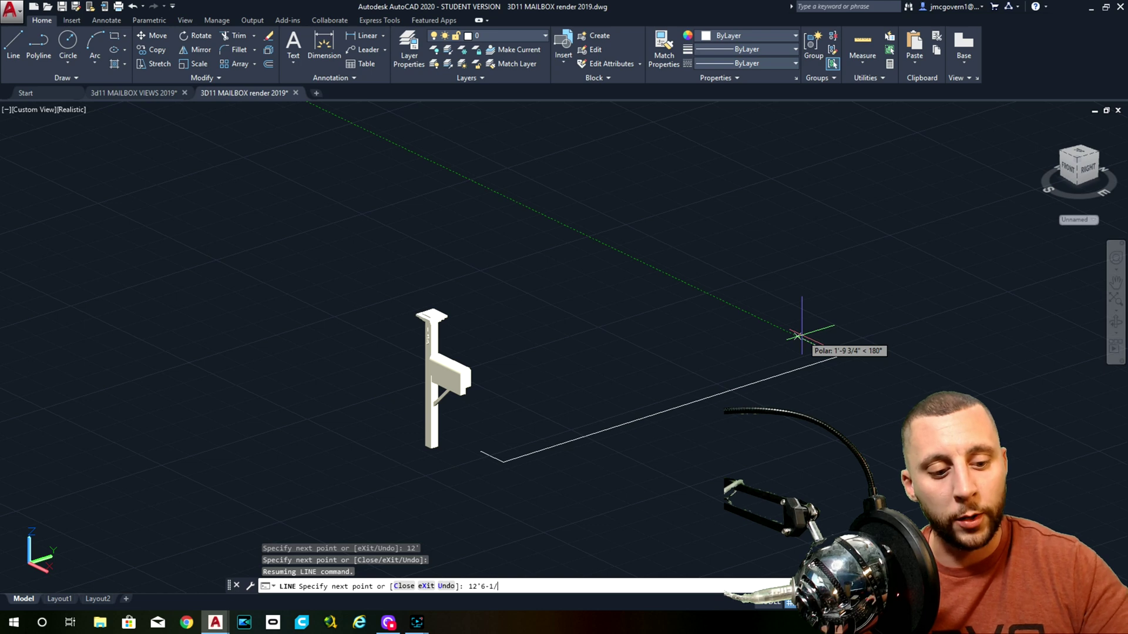
{"action": "type", "text": "12'6-1/2"}
{"action": "key", "text": "Return"}
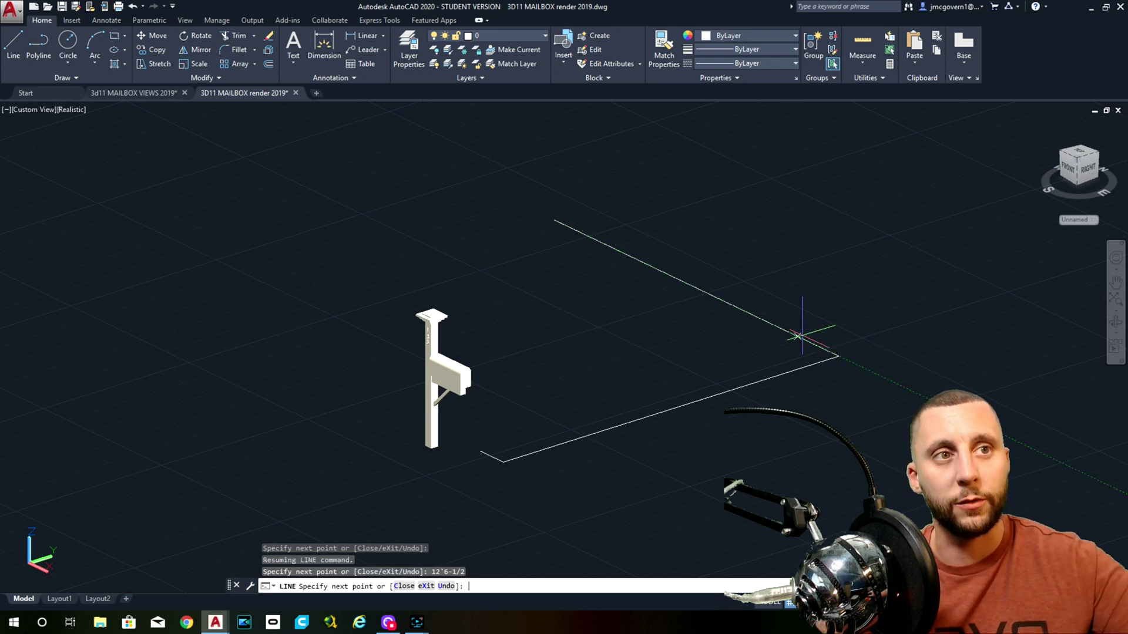
{"action": "key", "text": "Escape"}
- Erase the three test lines with a crossing selection
{"action": "left_click", "coordinate": [842, 294]}
{"action": "left_click", "coordinate": [780, 374]}
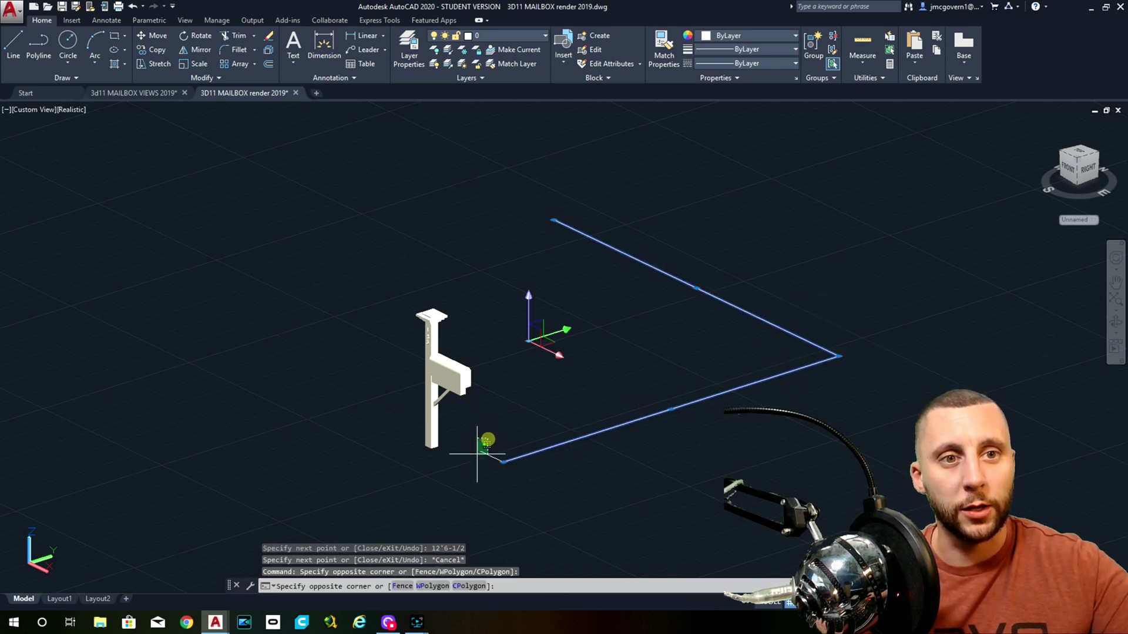
{"action": "key", "text": "Delete"}
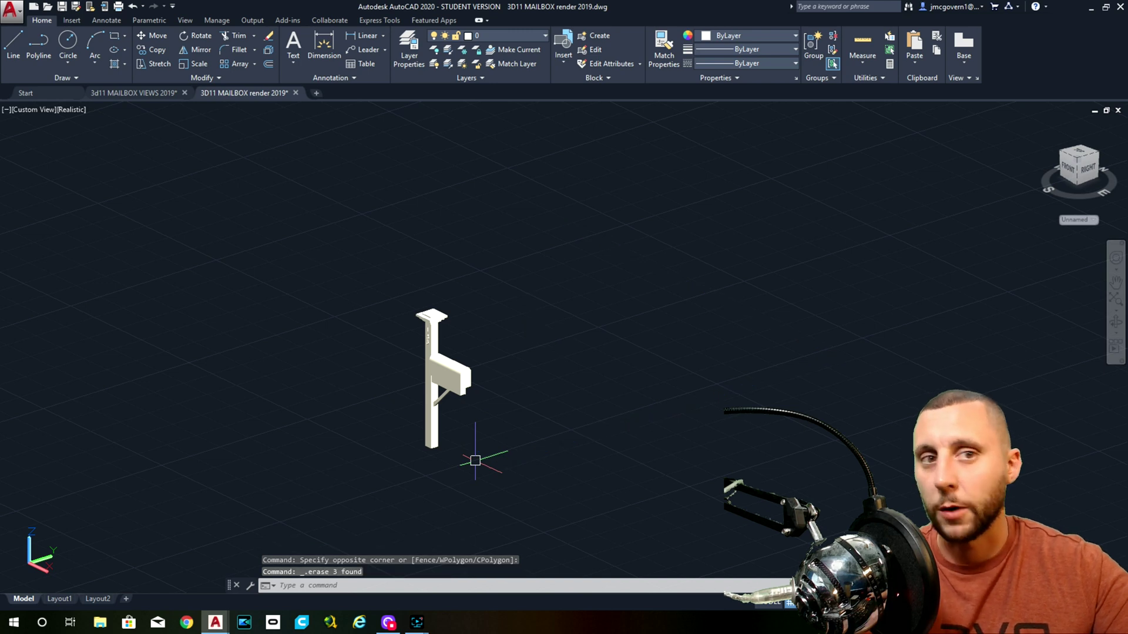
{"action": "middle_click_drag", "start_coordinate": [475, 461], "coordinate": [426, 374]}
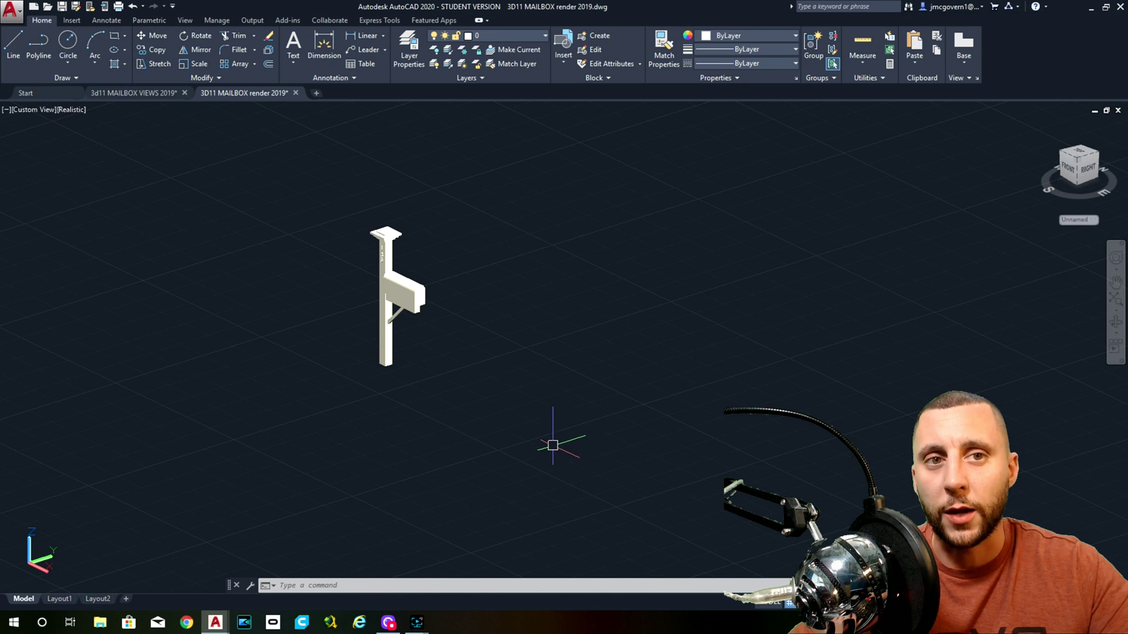
- Switch to the Front preset view and zoom in on the bottom of the post
{"action": "scroll", "coordinate": [382, 366], "scroll_direction": "up", "scroll_amount": 5}
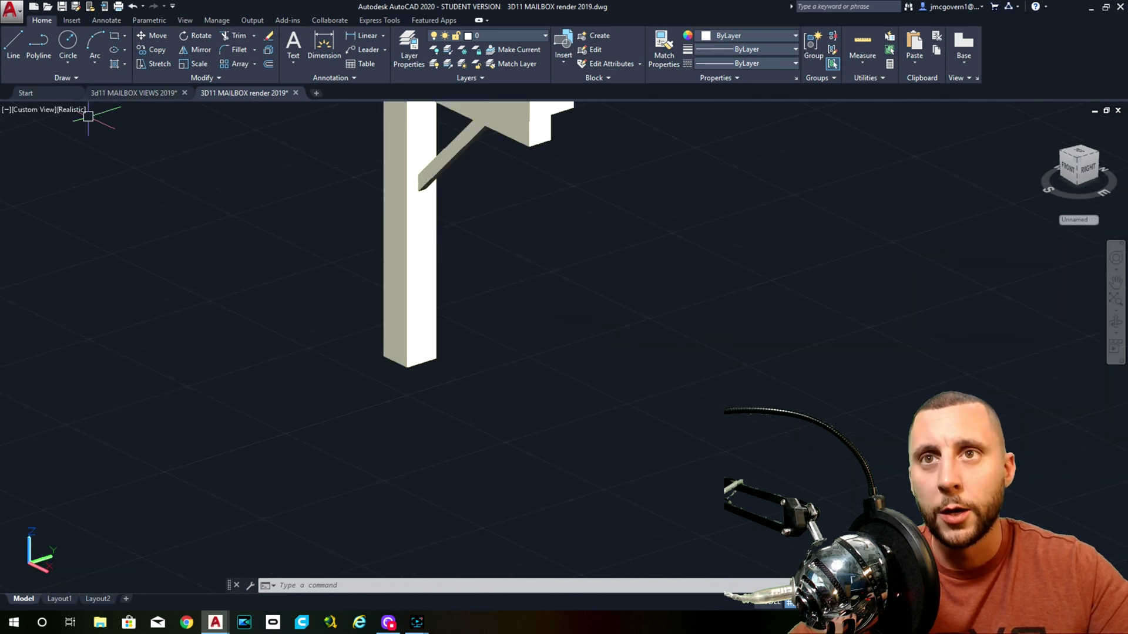
{"action": "left_click", "coordinate": [32, 109]}
{"action": "left_click", "coordinate": [71, 191]}
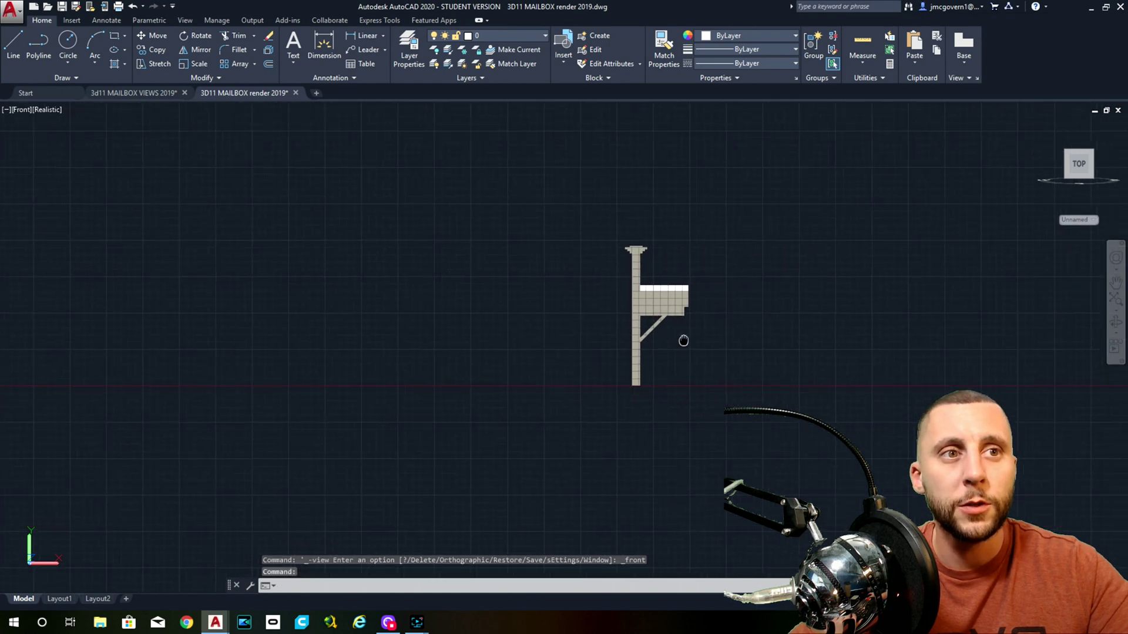
{"action": "middle_click_drag", "start_coordinate": [683, 340], "coordinate": [487, 354]}
{"action": "scroll", "coordinate": [470, 385], "scroll_direction": "up", "scroll_amount": 5}
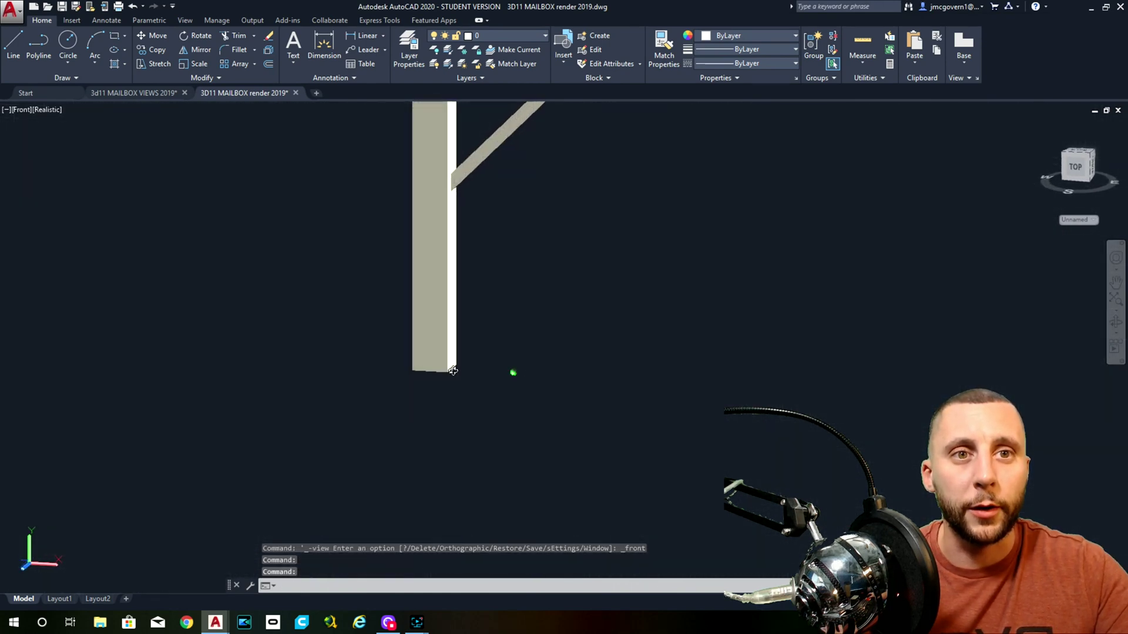
{"action": "left_click", "coordinate": [114, 36]}
- Draw a 6 by 6 rectangle beside the post base
{"action": "left_click", "coordinate": [113, 37]}
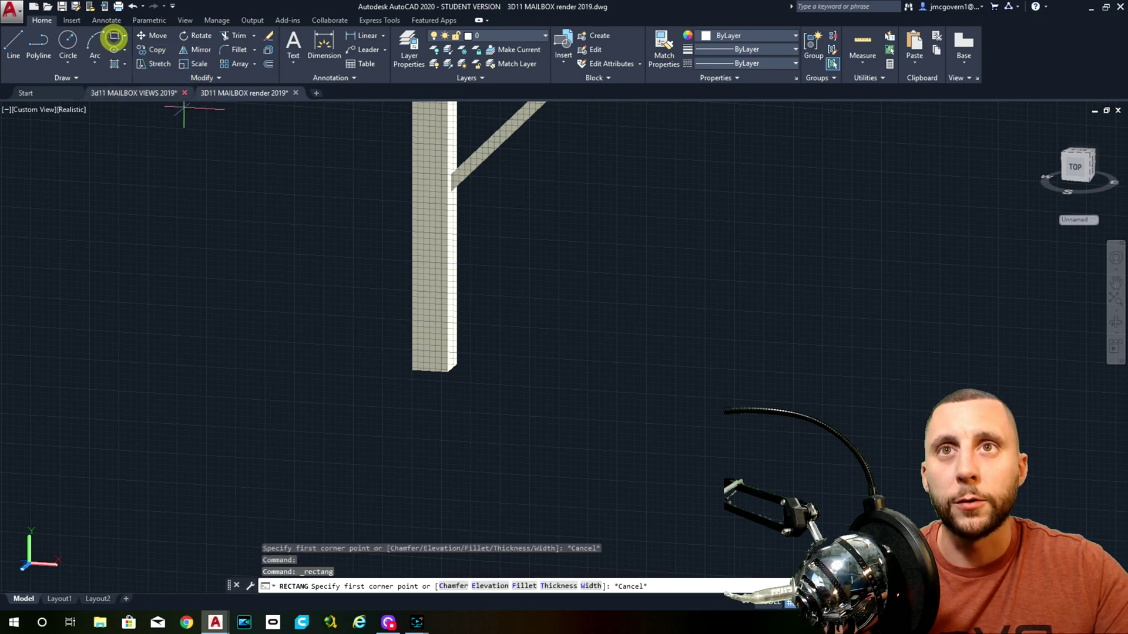
{"action": "left_click", "coordinate": [525, 376]}
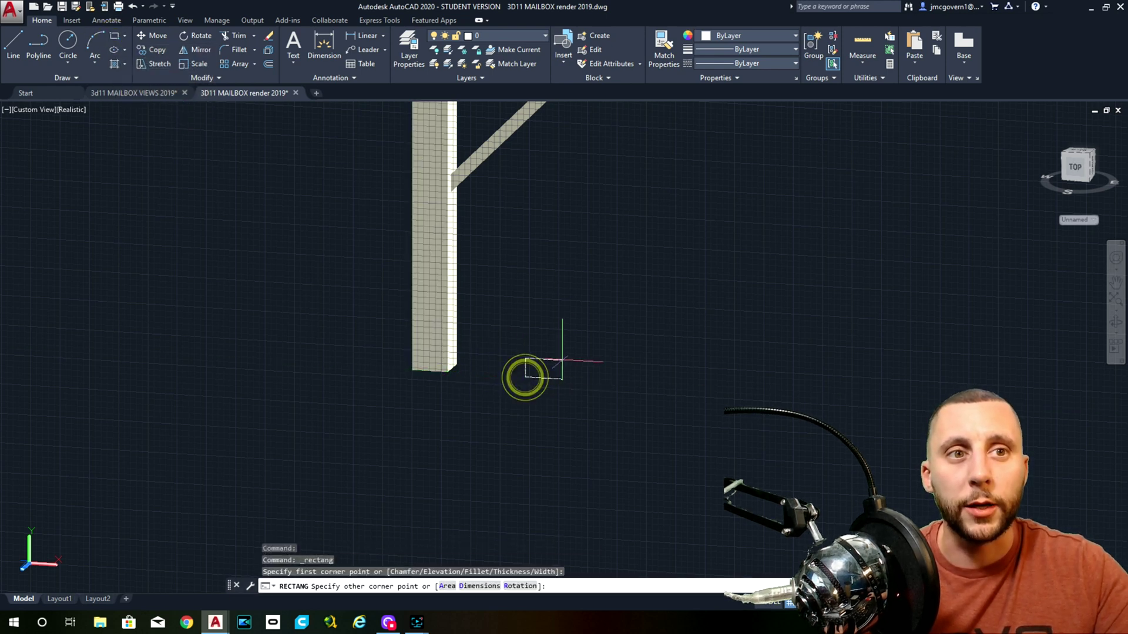
{"action": "left_click", "coordinate": [480, 585]}
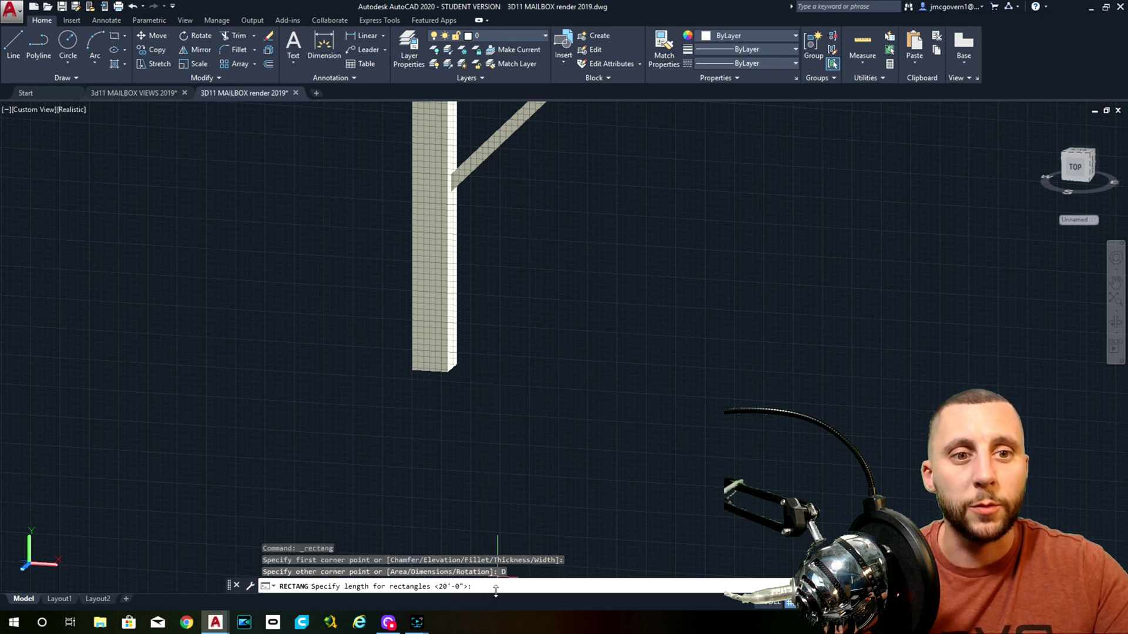
{"action": "left_click", "coordinate": [496, 587]}
{"action": "type", "text": "6"}
{"action": "key", "text": "Return"}
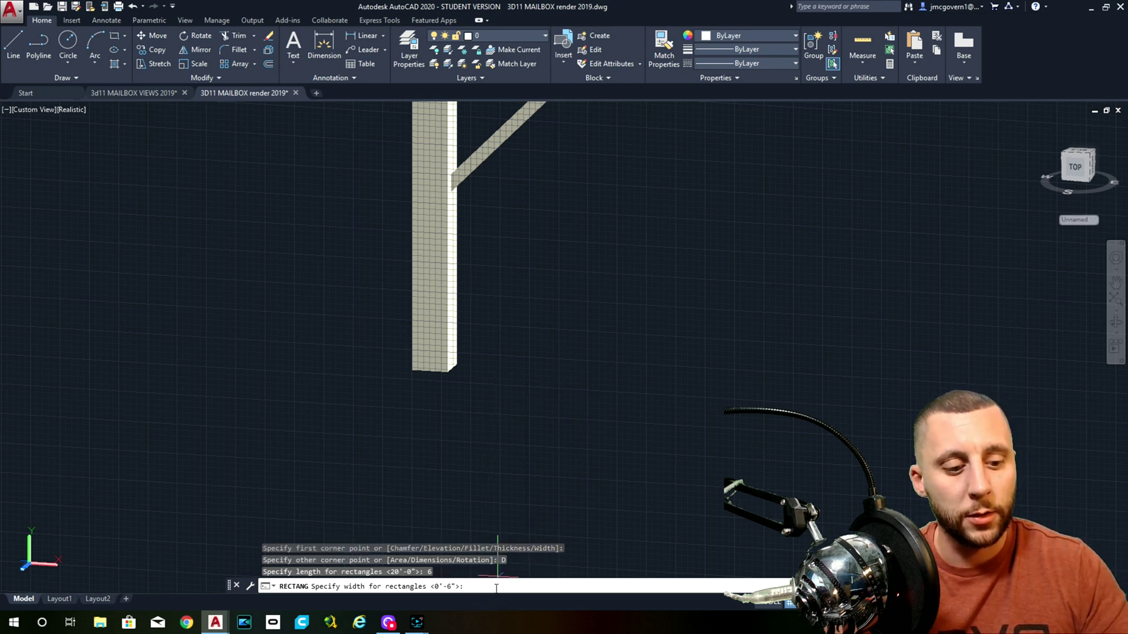
{"action": "type", "text": "6"}
{"action": "key", "text": "Return"}
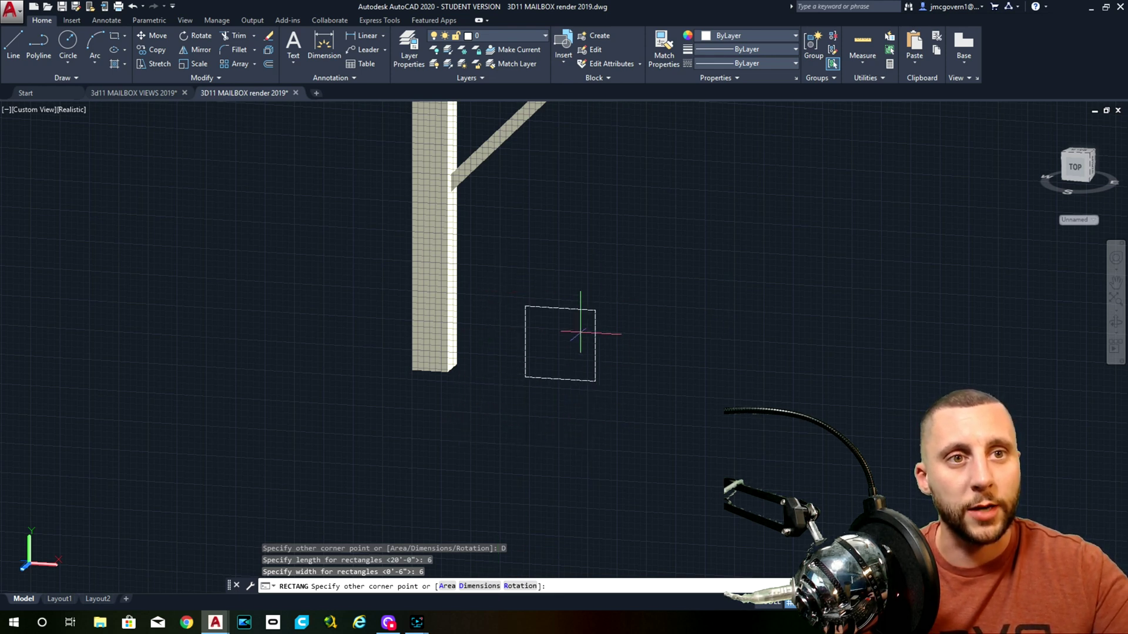
{"action": "left_click", "coordinate": [580, 333]}
- Fillet the square's top-left and top-right corners with radius 1
{"action": "type", "text": "fillet"}
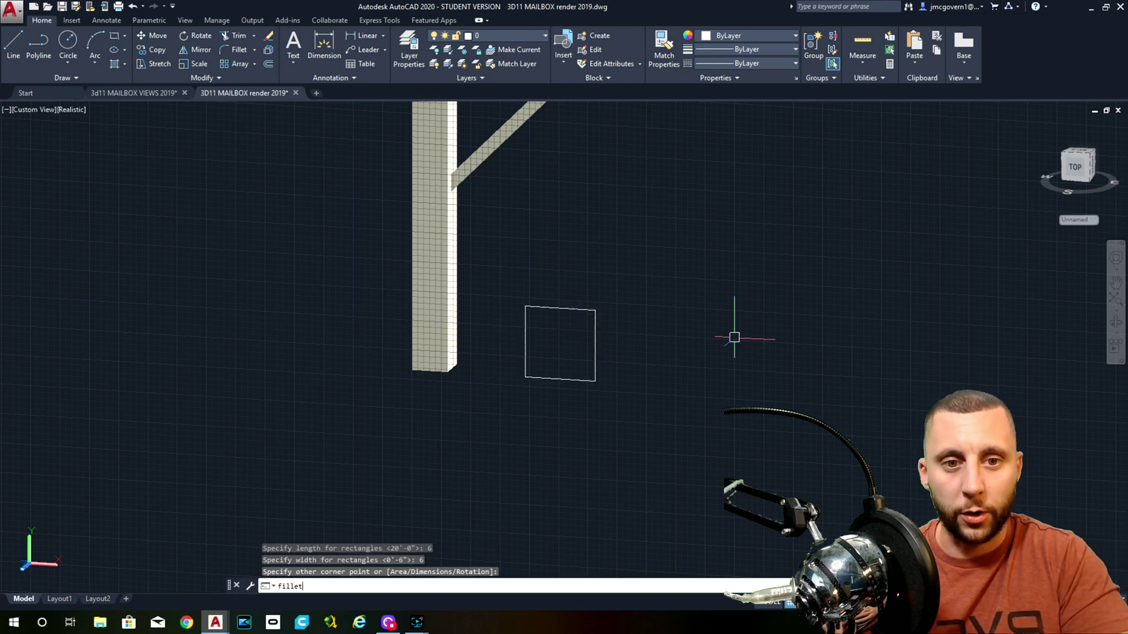
{"action": "key", "text": "Return"}
{"action": "type", "text": "r"}
{"action": "key", "text": "Return"}
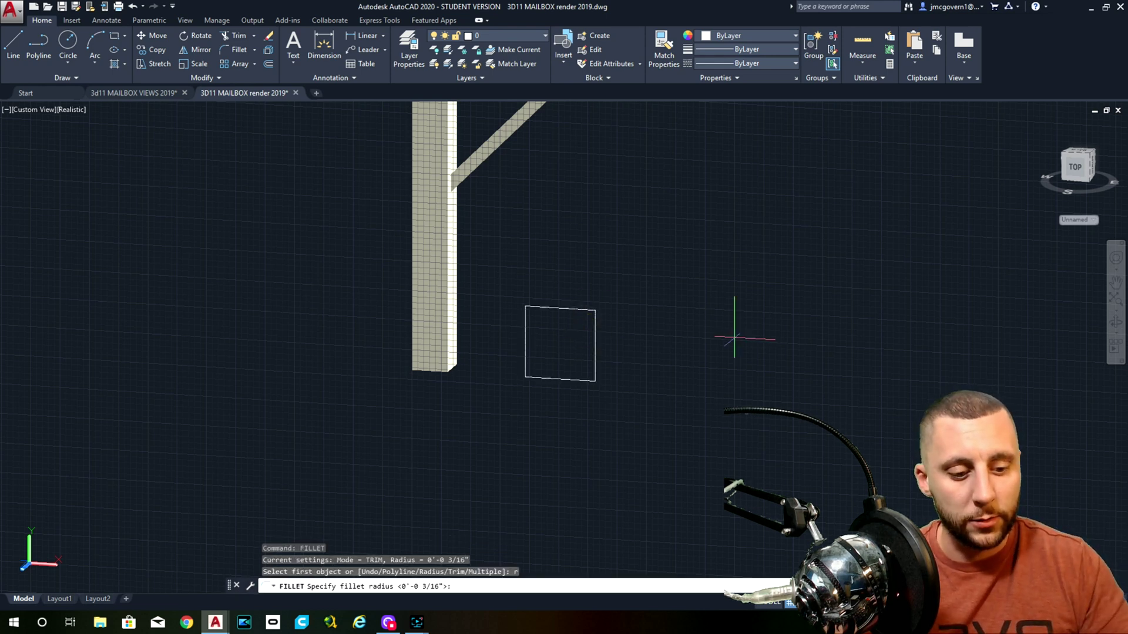
{"action": "type", "text": "1"}
{"action": "key", "text": "Return"}
{"action": "left_click", "coordinate": [525, 327]}
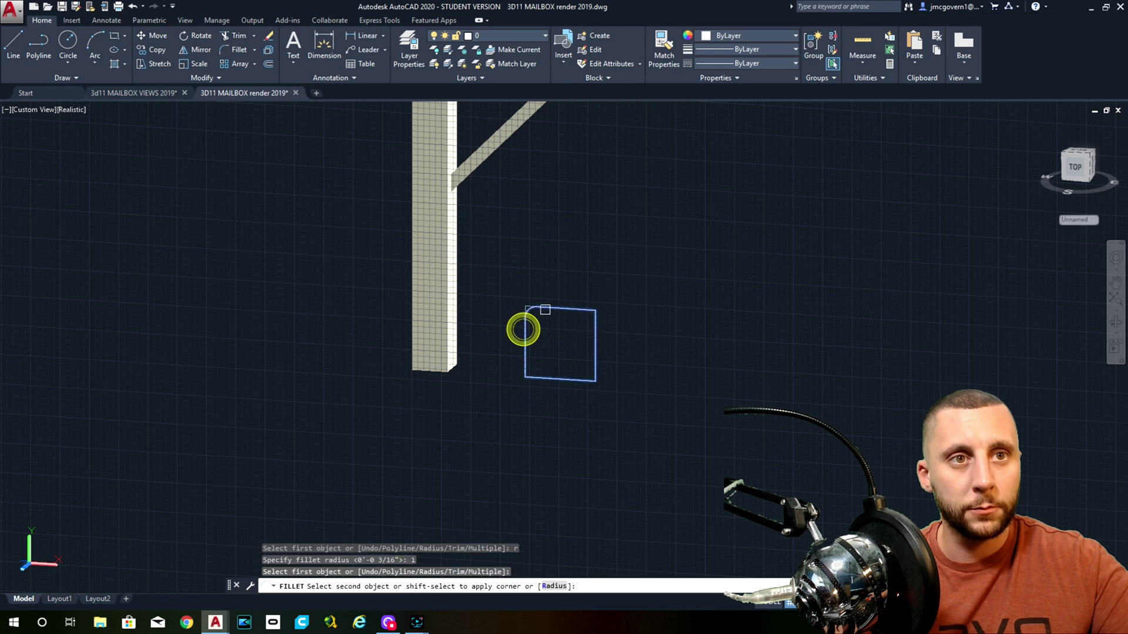
{"action": "left_click", "coordinate": [549, 307]}
{"action": "key", "text": "Return"}
{"action": "left_click", "coordinate": [579, 307]}
{"action": "left_click", "coordinate": [595, 328]}
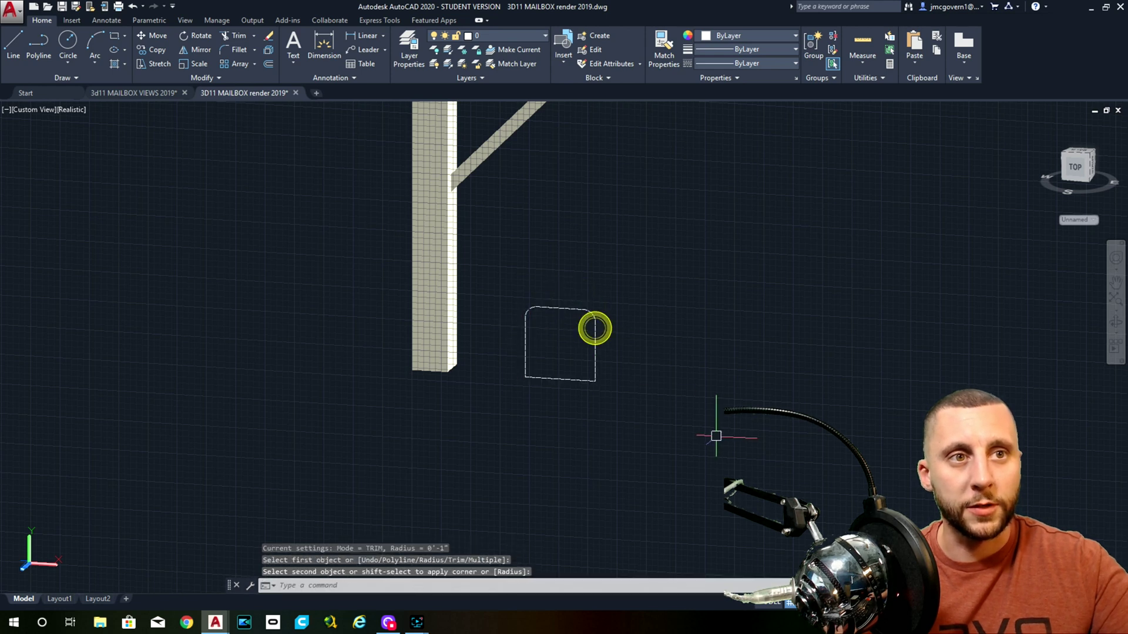
- Copy the rounded profile to the right
{"action": "left_click", "coordinate": [637, 327]}
{"action": "left_click", "coordinate": [572, 359]}
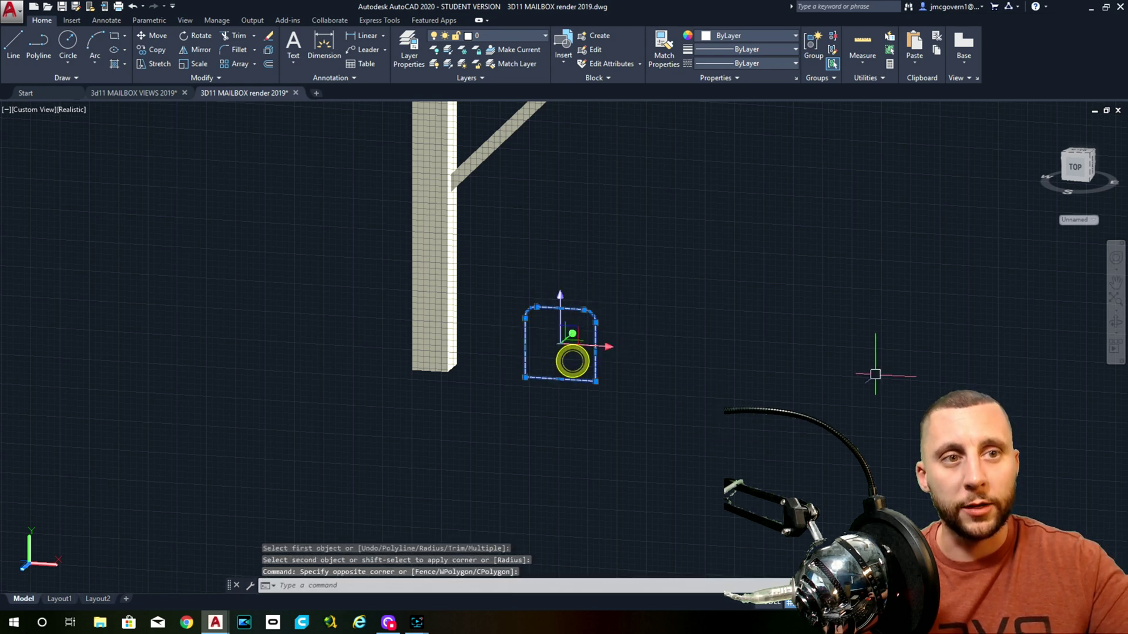
{"action": "type", "text": "cp"}
{"action": "key", "text": "Return"}
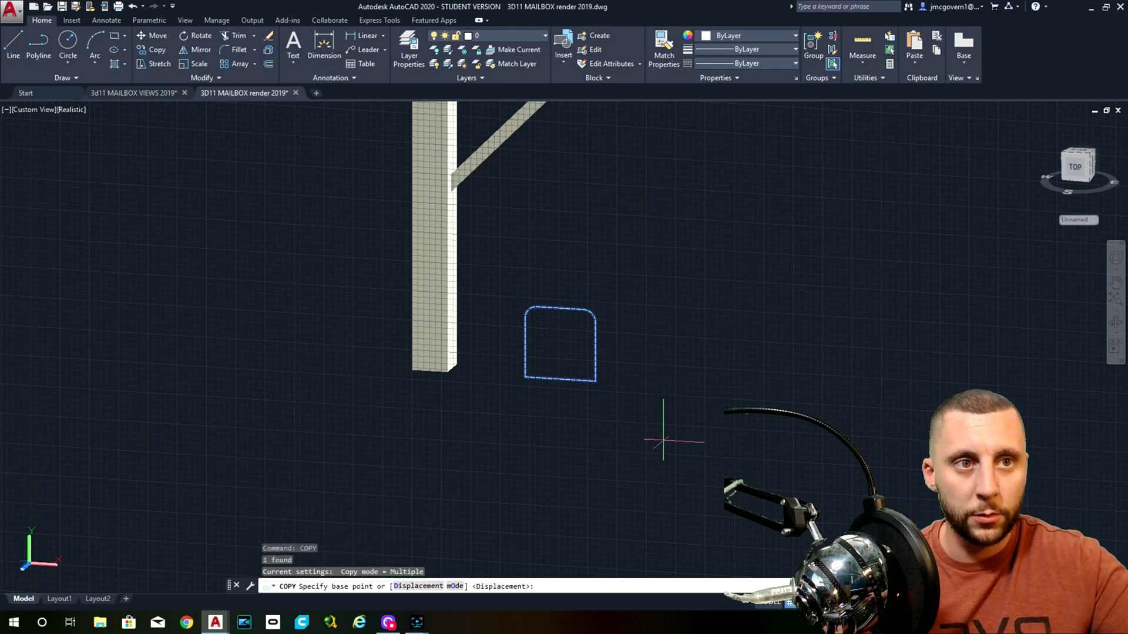
{"action": "left_click", "coordinate": [567, 423]}
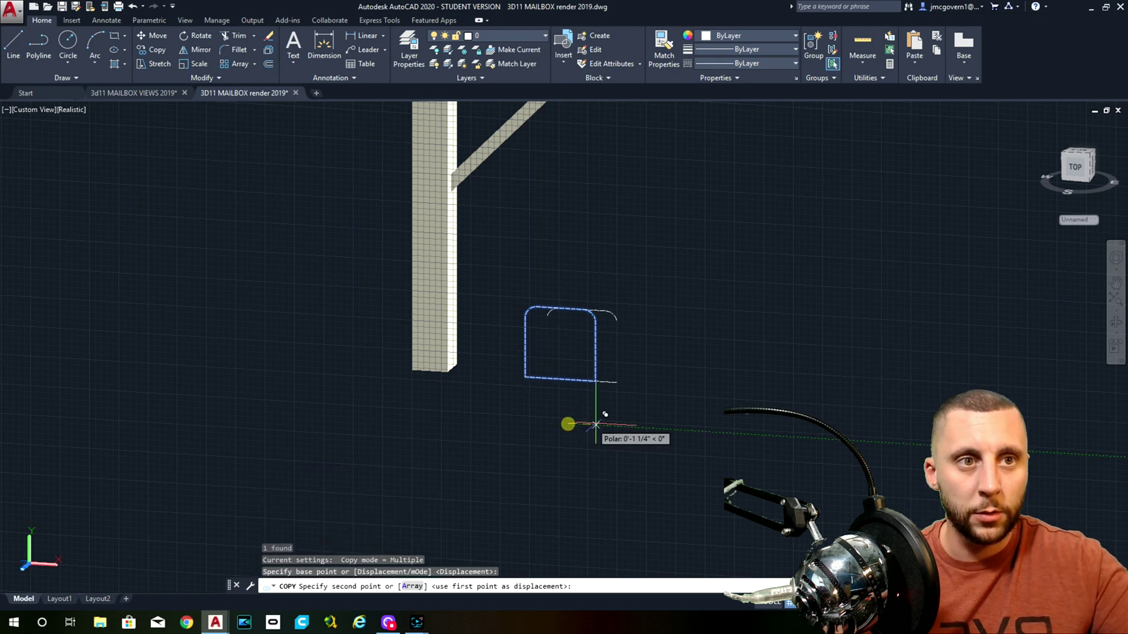
{"action": "left_click", "coordinate": [671, 429]}
{"action": "key", "text": "Escape"}
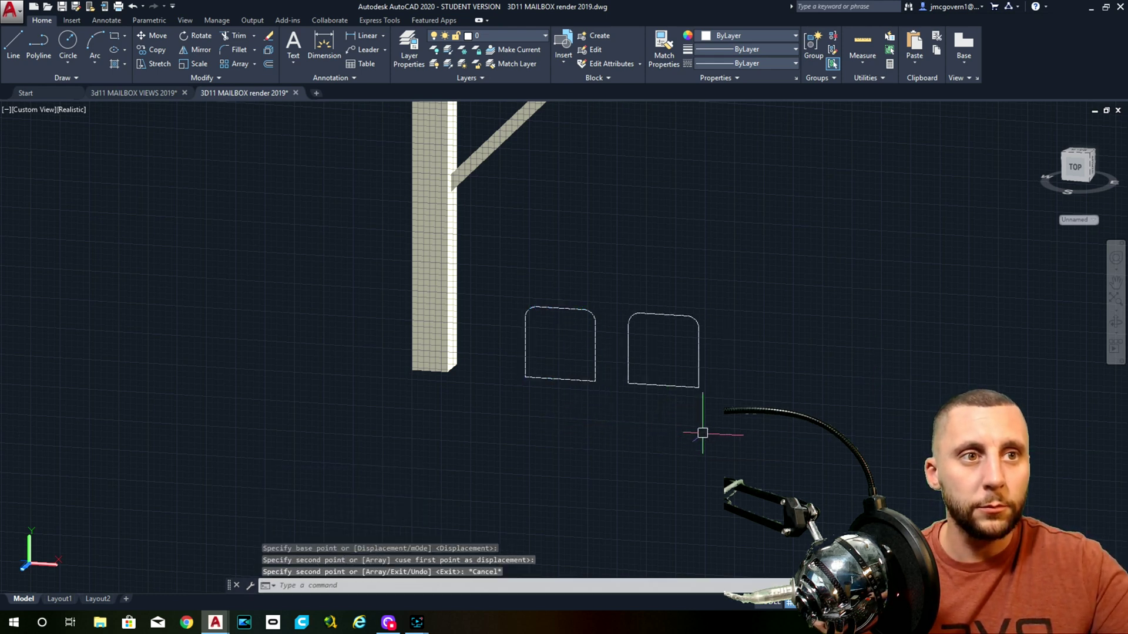
- Copy that profile again 12 units back along the depth axis
{"action": "left_click", "coordinate": [698, 384]}
{"action": "type", "text": "copy"}
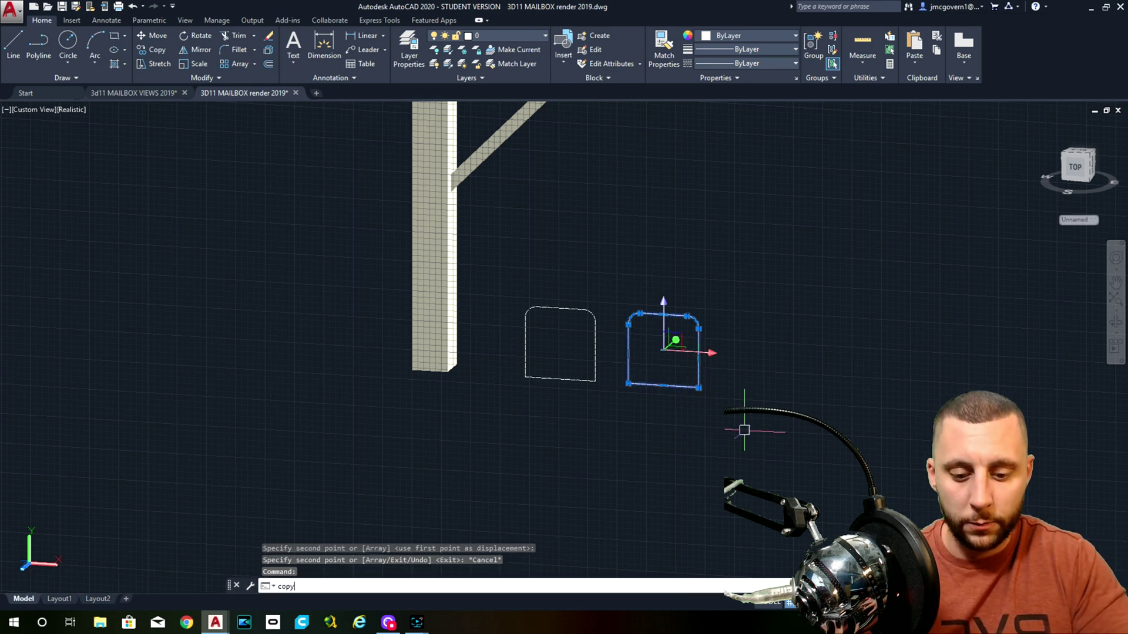
{"action": "key", "text": "Return"}
{"action": "left_click", "coordinate": [711, 425]}
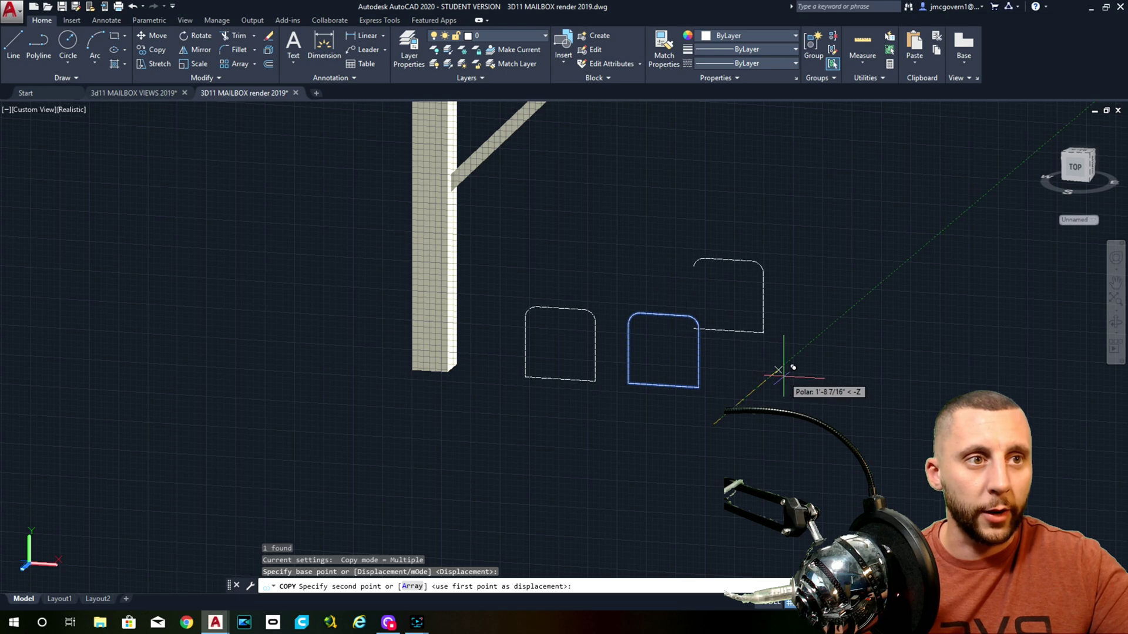
{"action": "type", "text": "12"}
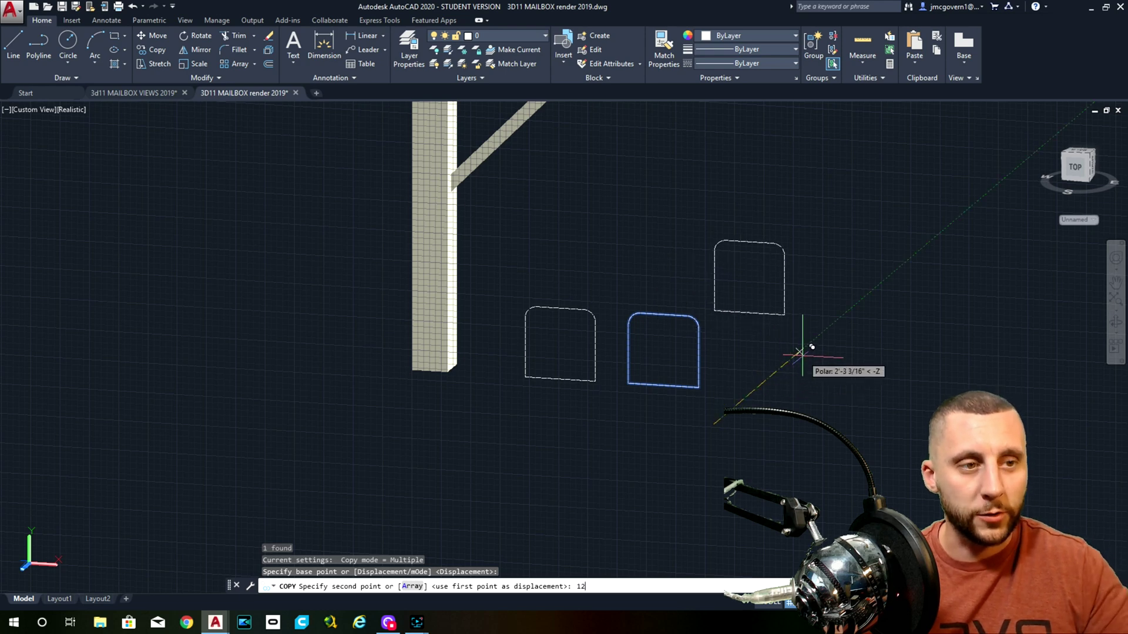
{"action": "key", "text": "Return"}
{"action": "key", "text": "Escape"}
{"action": "middle_click_drag", "start_coordinate": [810, 350], "coordinate": [742, 347], "text": "shift"}
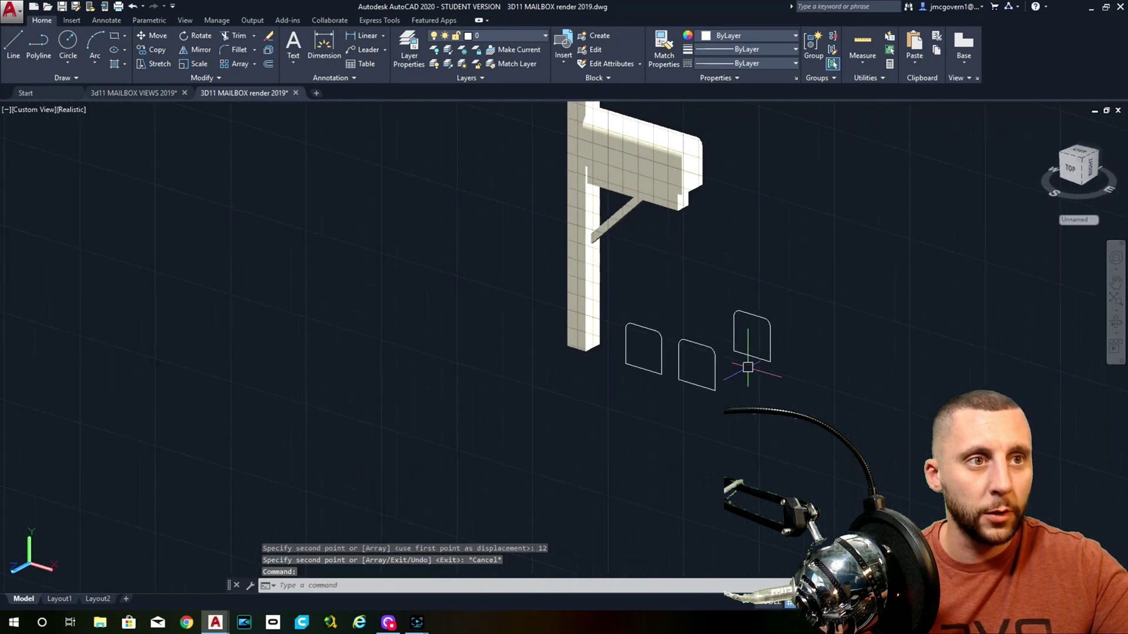
- Grip-stretch the rear profile's bottom edge up 3 to shorten it
{"action": "left_click", "coordinate": [756, 354]}
{"action": "scroll", "coordinate": [755, 354], "scroll_direction": "up", "scroll_amount": 5}
{"action": "left_click", "coordinate": [751, 355]}
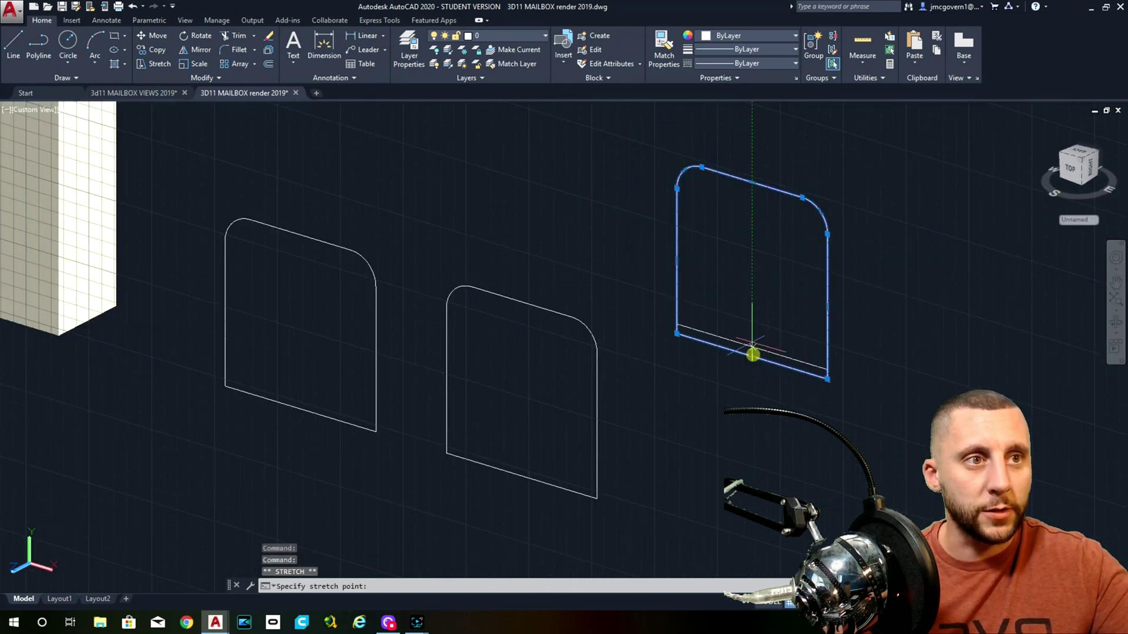
{"action": "type", "text": "3"}
{"action": "key", "text": "Return"}
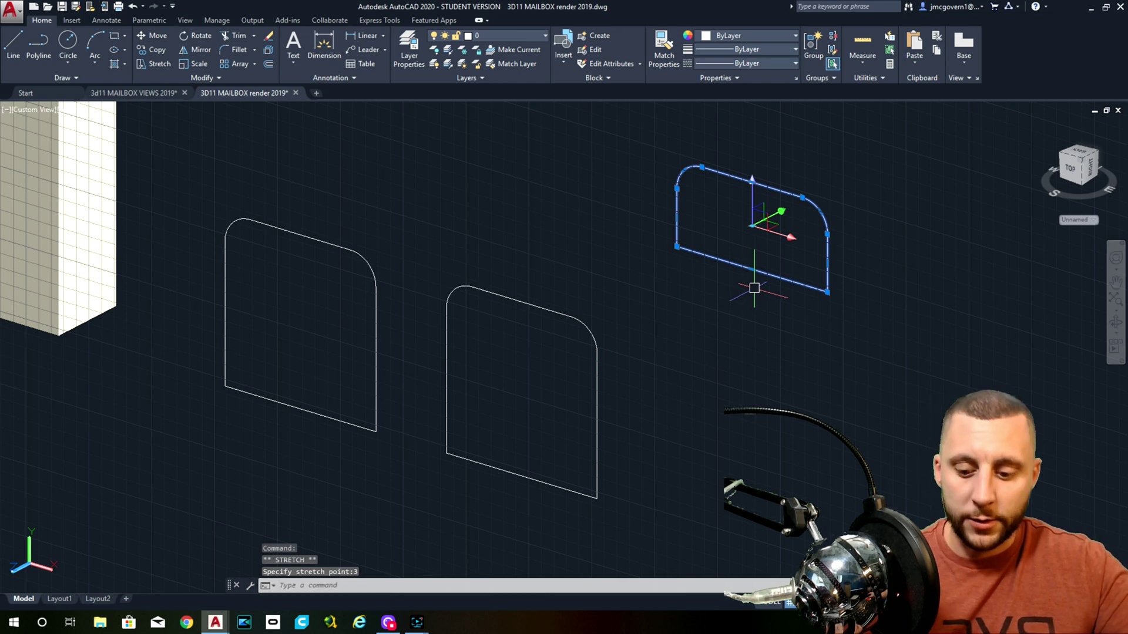
- Move the shortened profile down 3 so its bottom lines up with the others
{"action": "type", "text": "m"}
{"action": "key", "text": "Return"}
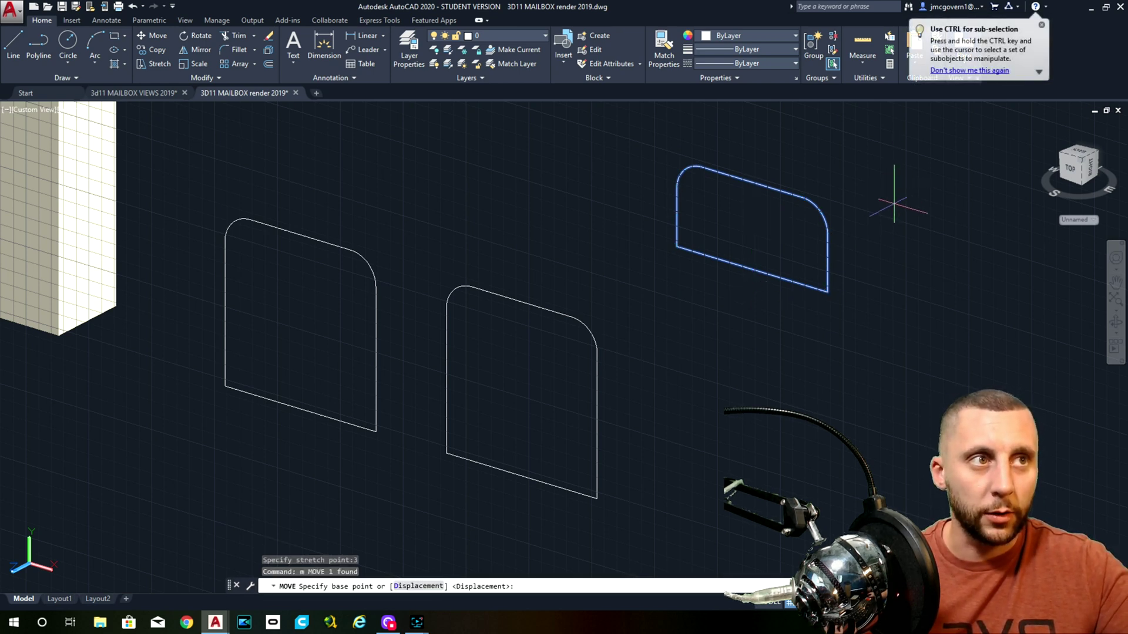
{"action": "left_click", "coordinate": [894, 176]}
{"action": "type", "text": "3"}
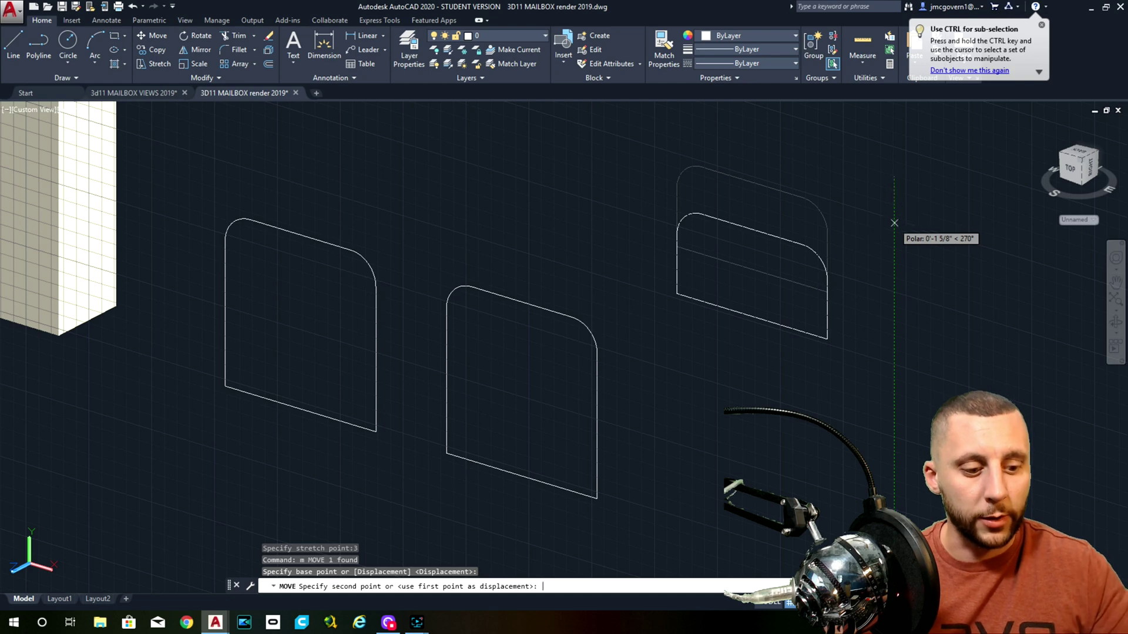
{"action": "key", "text": "Return"}
{"action": "scroll", "coordinate": [834, 295], "scroll_direction": "down", "scroll_amount": 5}
{"action": "middle_click_drag", "start_coordinate": [834, 295], "coordinate": [835, 300], "text": "shift"}
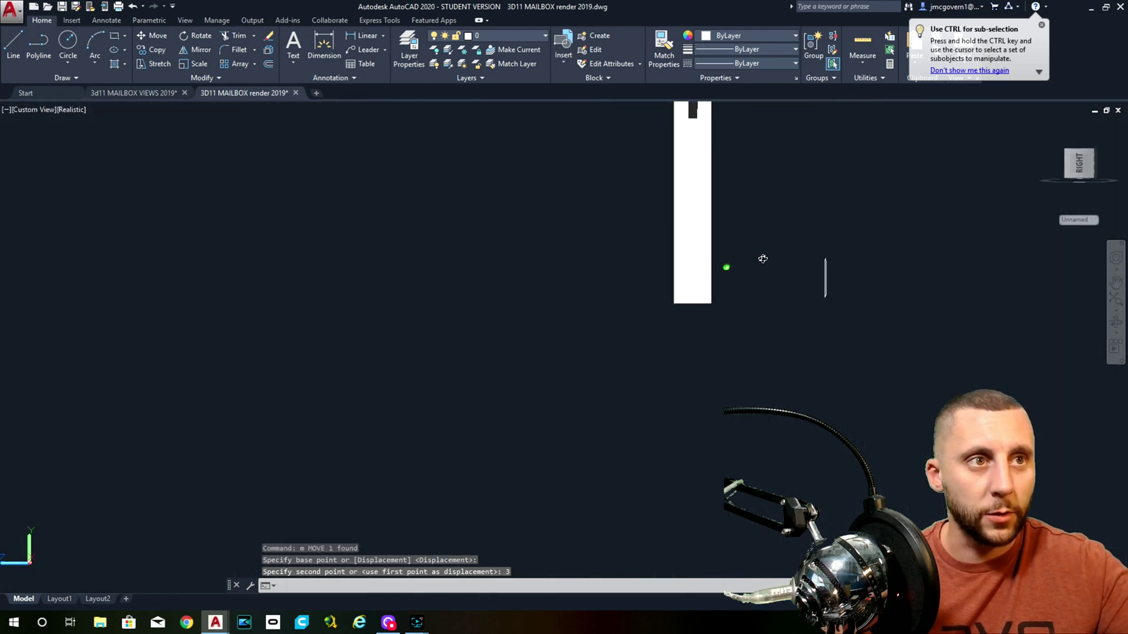
{"action": "middle_click_drag", "start_coordinate": [763, 258], "coordinate": [760, 347], "text": "shift"}
{"action": "key", "text": "Return"}
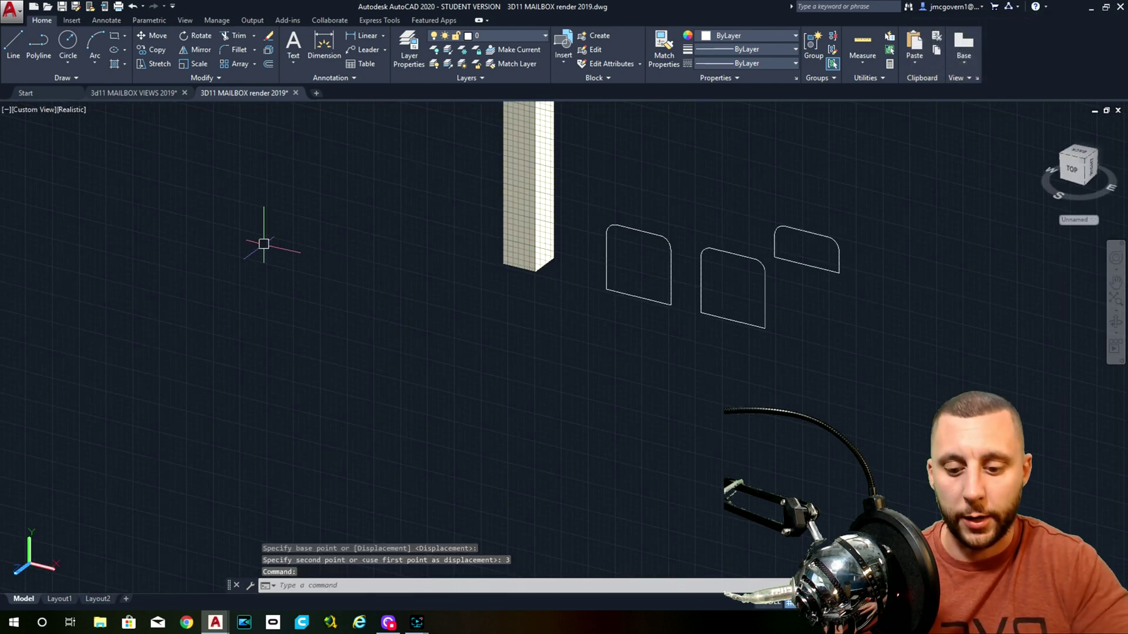
{"action": "type", "text": "LOFT"}
{"action": "key", "text": "Return"}
{"action": "left_click", "coordinate": [743, 267]}
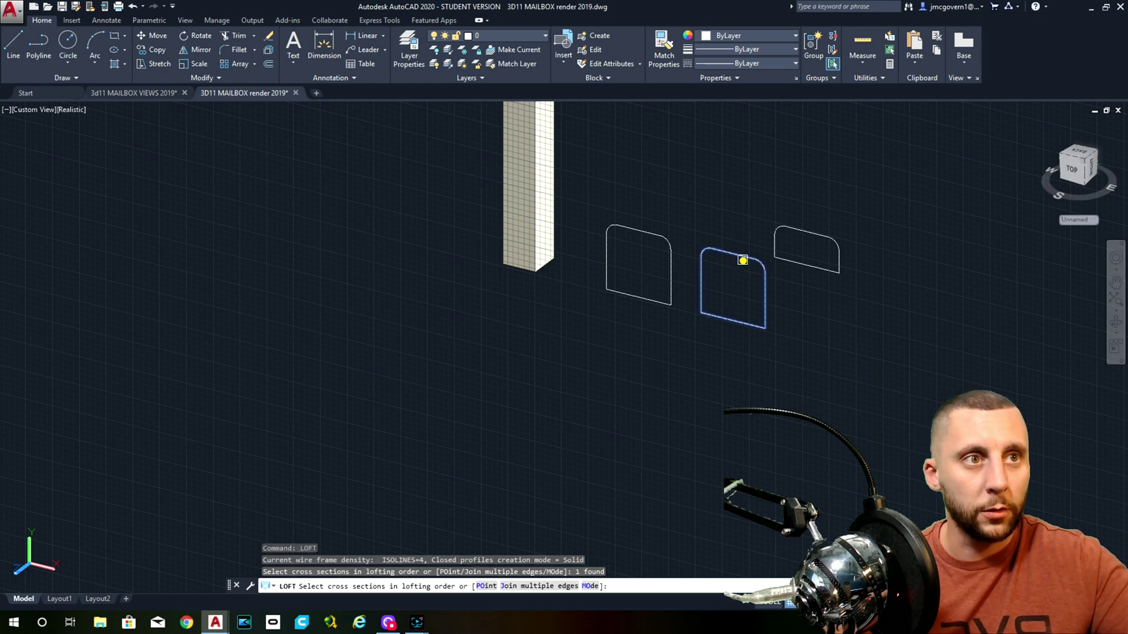
{"action": "left_click", "coordinate": [805, 233]}
{"action": "key", "text": "Return"}
{"action": "key", "text": "Return"}
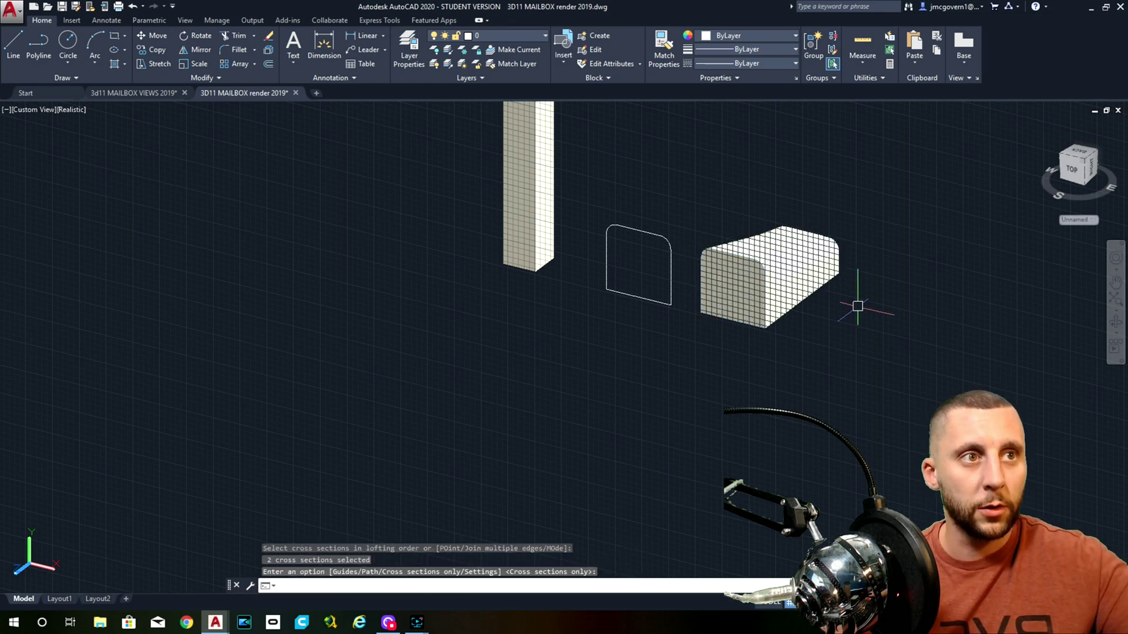
{"action": "mouse_move", "coordinate": [855, 308]}
{"action": "middle_mouse_down", "text": "shift"}
{"action": "mouse_move", "coordinate": [791, 317]}
{"action": "mouse_move", "coordinate": [675, 294]}
{"action": "middle_mouse_up", "text": "shift"}
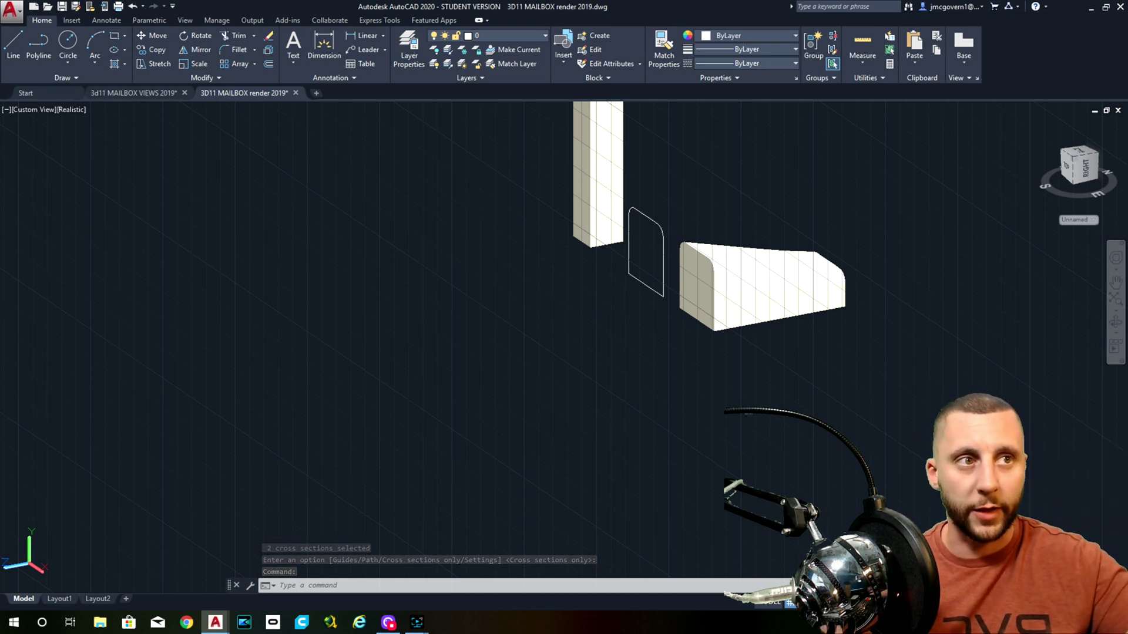
{"action": "key", "text": "ctrl+z"}
{"action": "key", "text": "ctrl+z"}
{"action": "key", "text": "ctrl+z"}
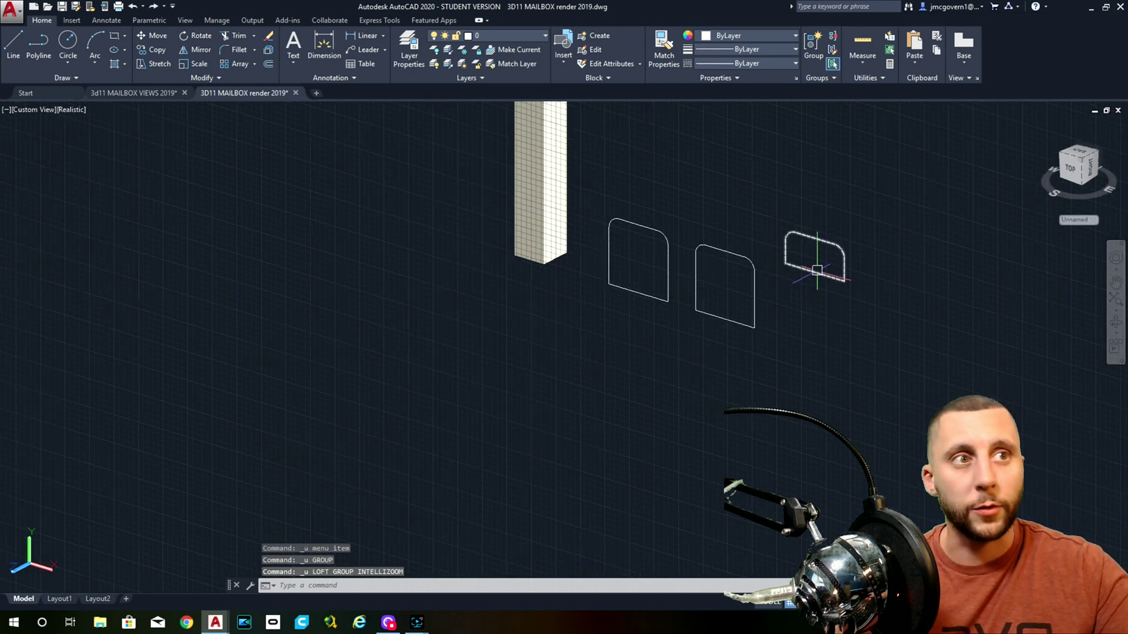
{"action": "left_click", "coordinate": [816, 270]}
- Copy the short profile further to the right
{"action": "type", "text": "copy"}
{"action": "key", "text": "Return"}
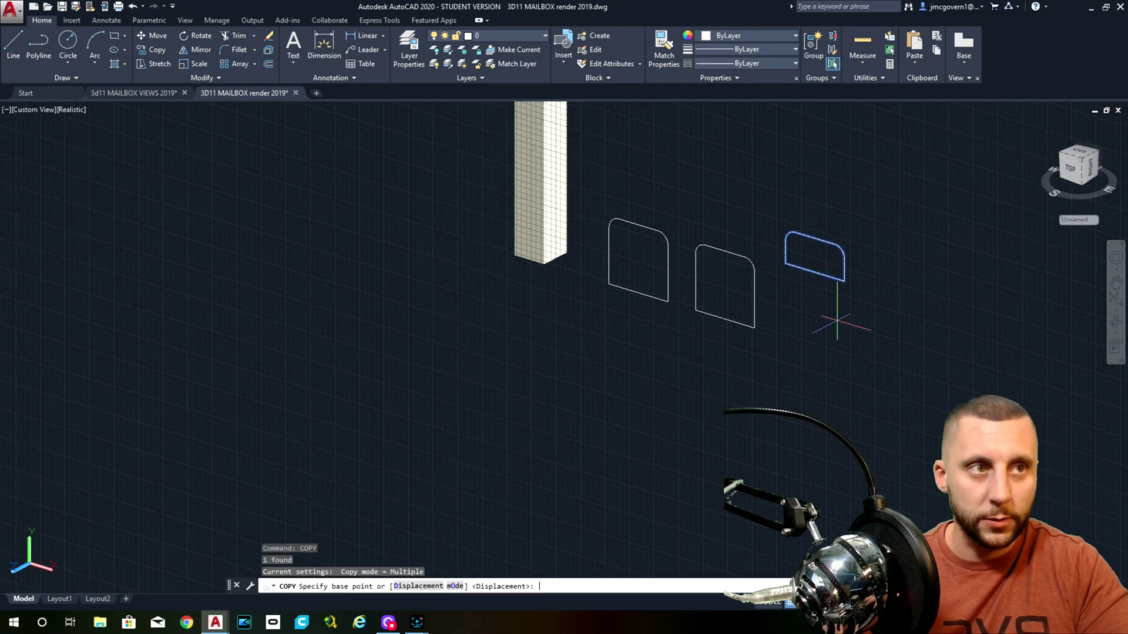
{"action": "left_click", "coordinate": [840, 322]}
{"action": "left_click", "coordinate": [953, 356]}
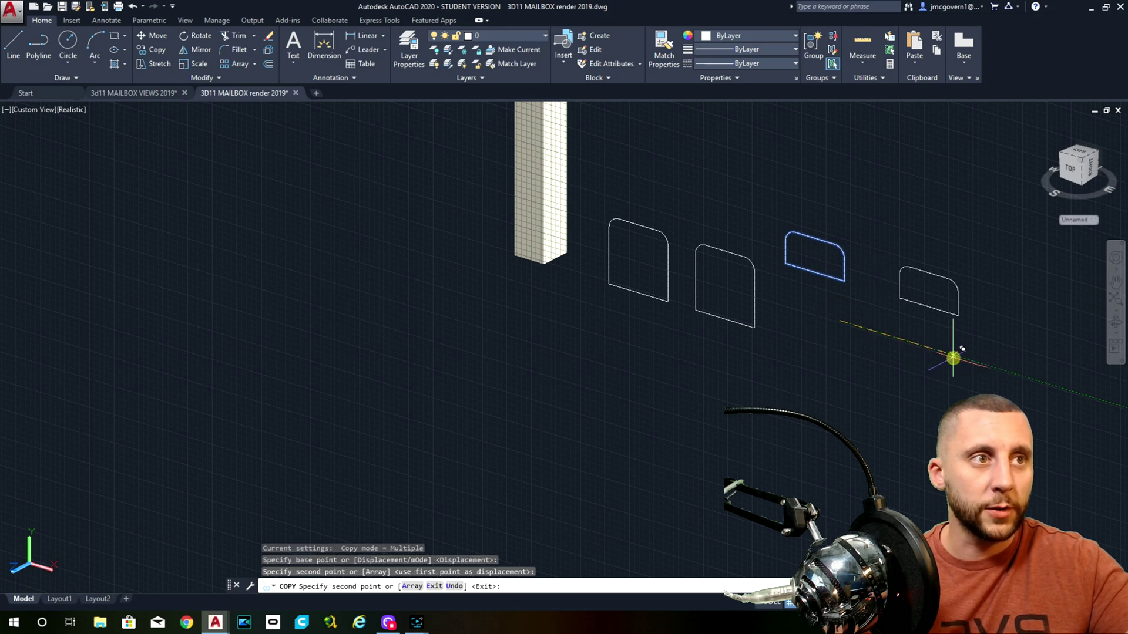
{"action": "key", "text": "Escape"}
{"action": "scroll", "coordinate": [929, 369], "scroll_direction": "down", "scroll_amount": 2}
{"action": "middle_click_drag", "start_coordinate": [930, 368], "coordinate": [695, 370]}
- Extrude the copied profile 8' and undo it after it goes the wrong way
{"action": "left_click", "coordinate": [694, 370]}
{"action": "left_click", "coordinate": [675, 326]}
{"action": "type", "text": "ex"}
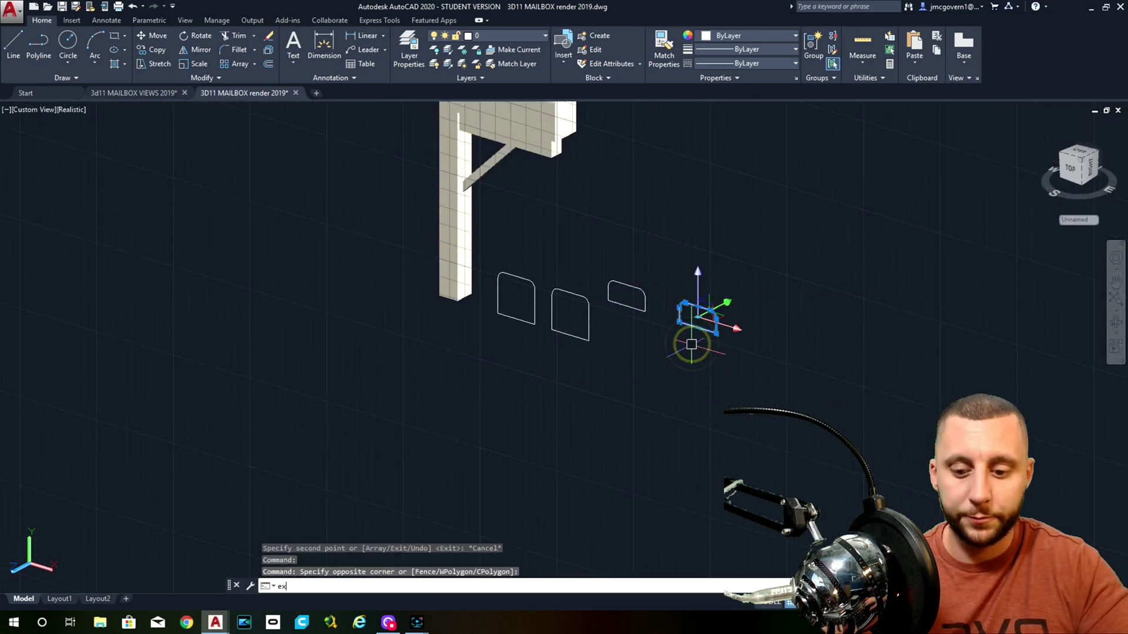
{"action": "type", "text": "tru"}
{"action": "key", "text": "Return"}
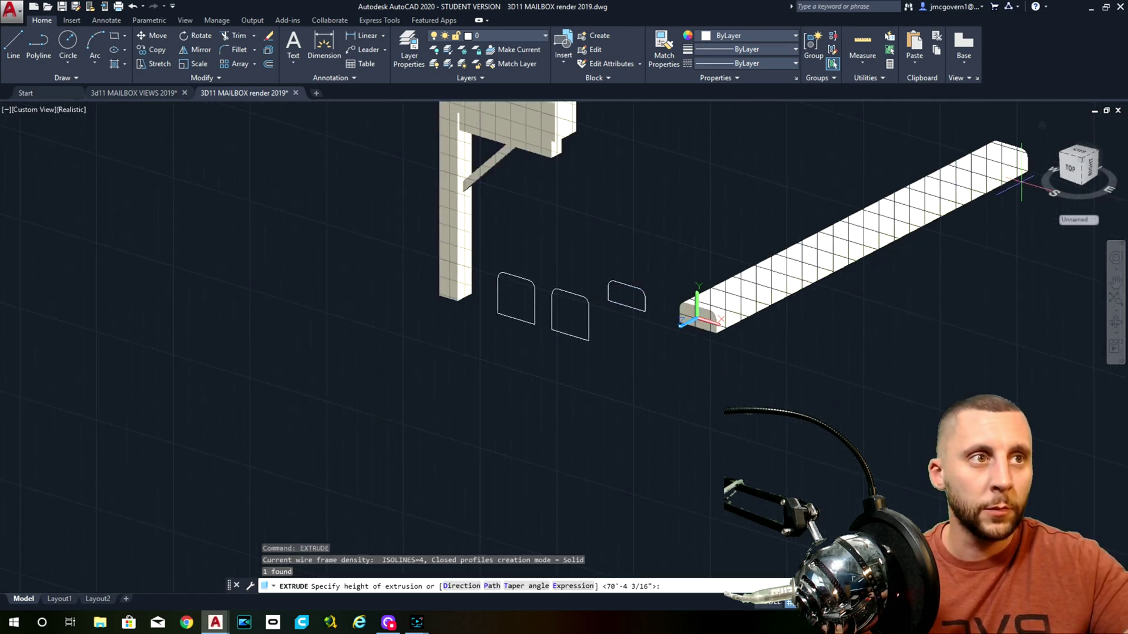
{"action": "type", "text": "8'"}
{"action": "key", "text": "Return"}
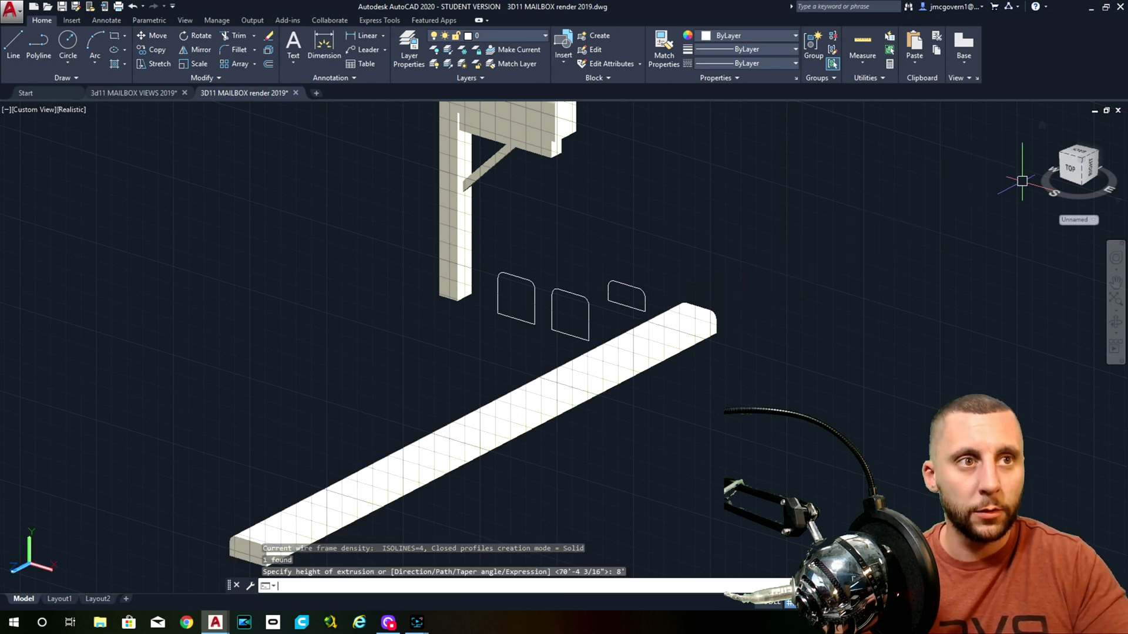
{"action": "key", "text": "ctrl+z"}
- Reselect the copy and extrude it -8' into the rounded curb solid
{"action": "left_click", "coordinate": [792, 227]}
{"action": "left_click", "coordinate": [691, 349]}
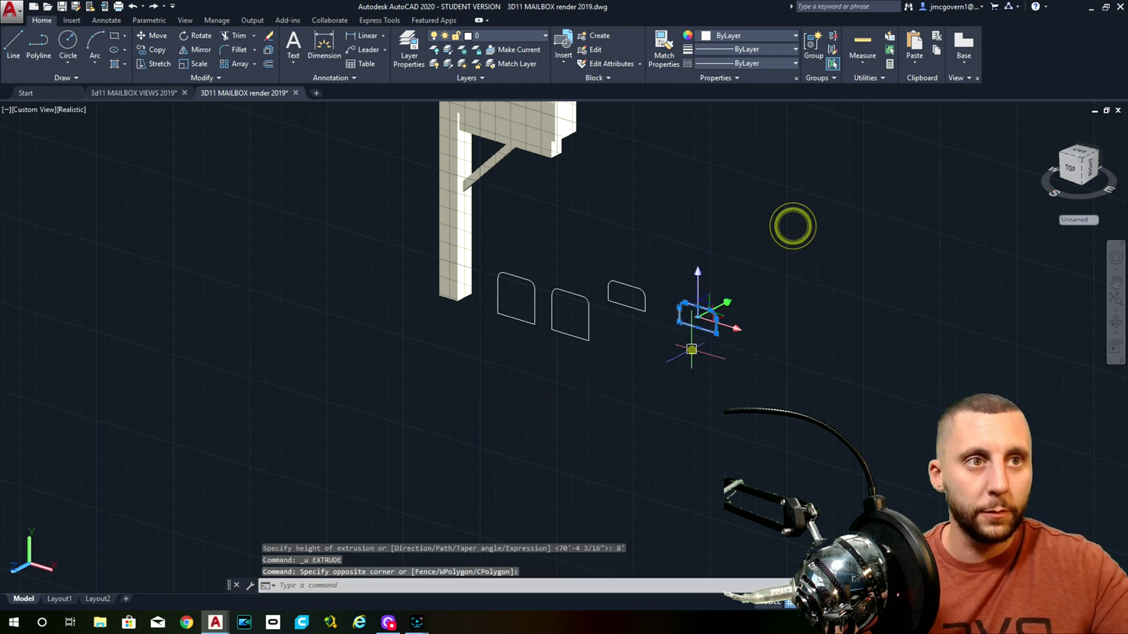
{"action": "type", "text": "extrude"}
{"action": "key", "text": "Return"}
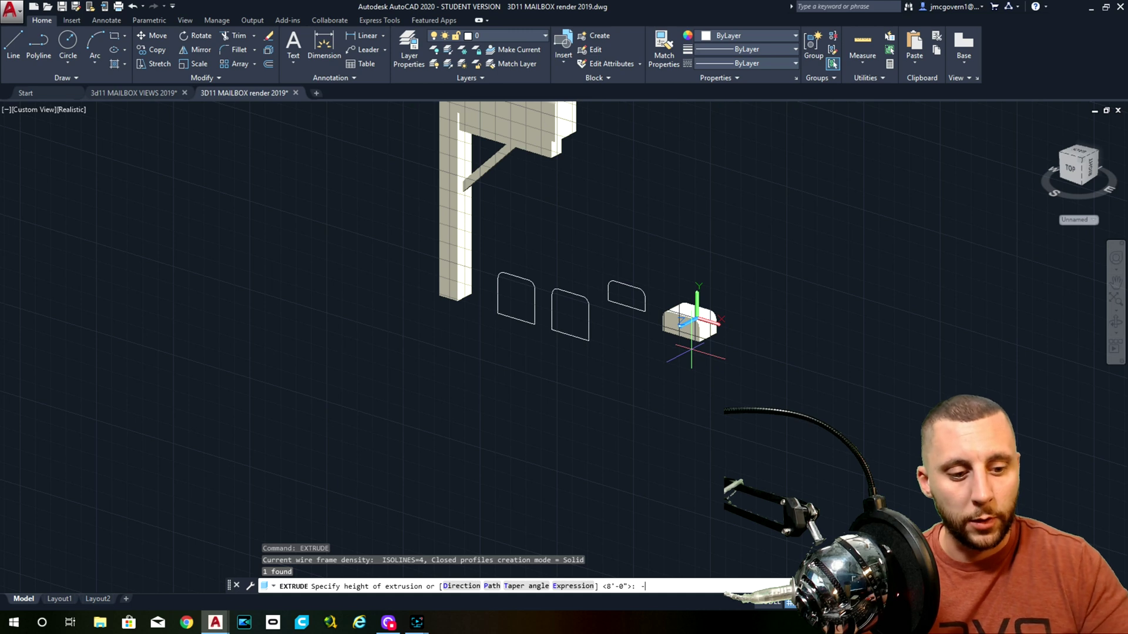
{"action": "type", "text": "-8'"}
{"action": "key", "text": "Return"}
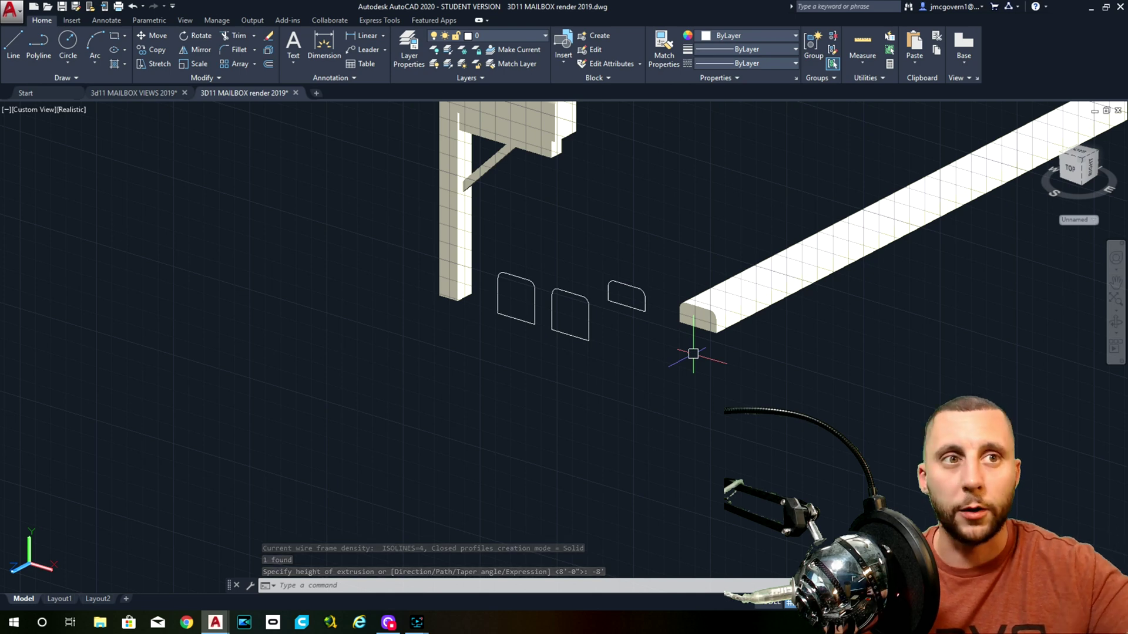
{"action": "type", "text": "1"}
{"action": "type", "text": "oft"}
{"action": "key", "text": "Return"}
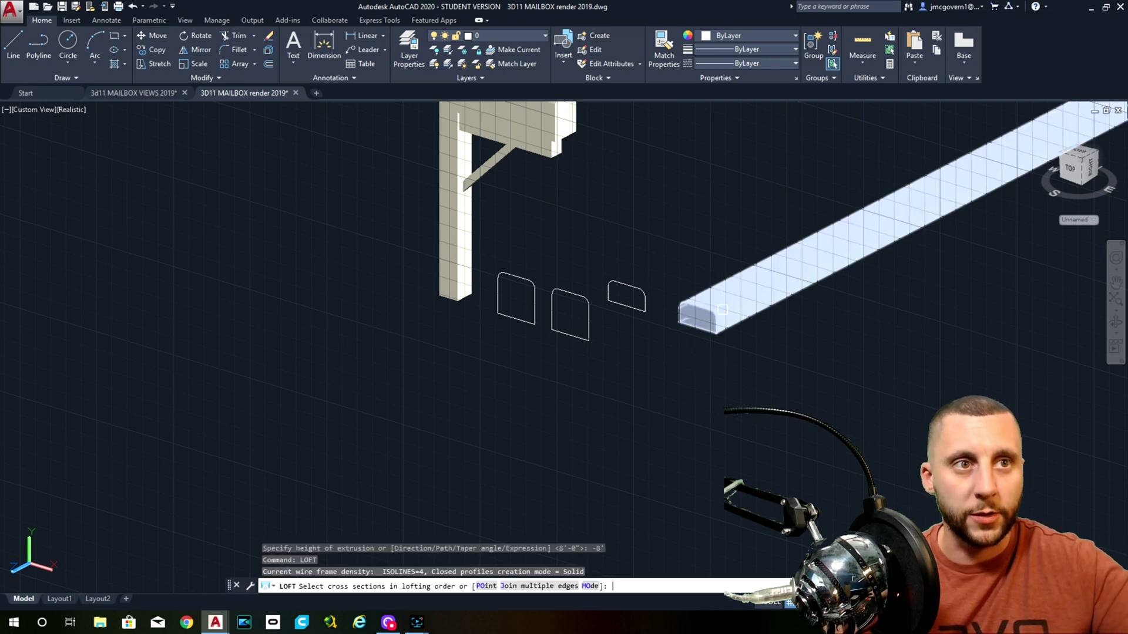
{"action": "scroll", "coordinate": [585, 296], "scroll_direction": "up", "scroll_amount": 3}
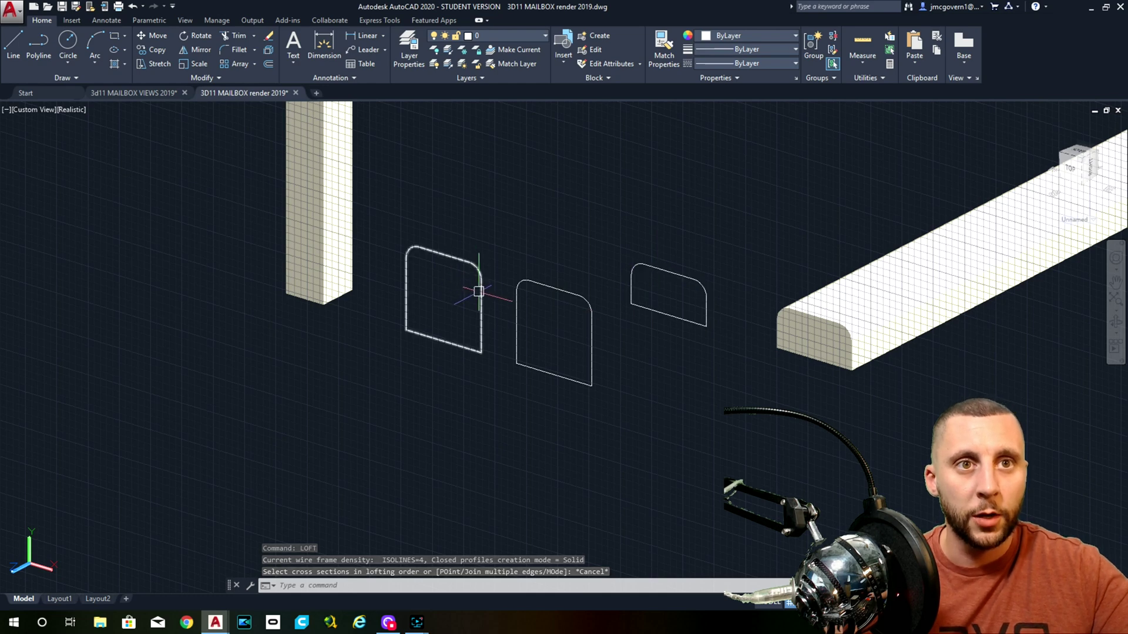
- Draw a 5 by 5 square beside the other outlines
{"action": "left_click", "coordinate": [113, 35]}
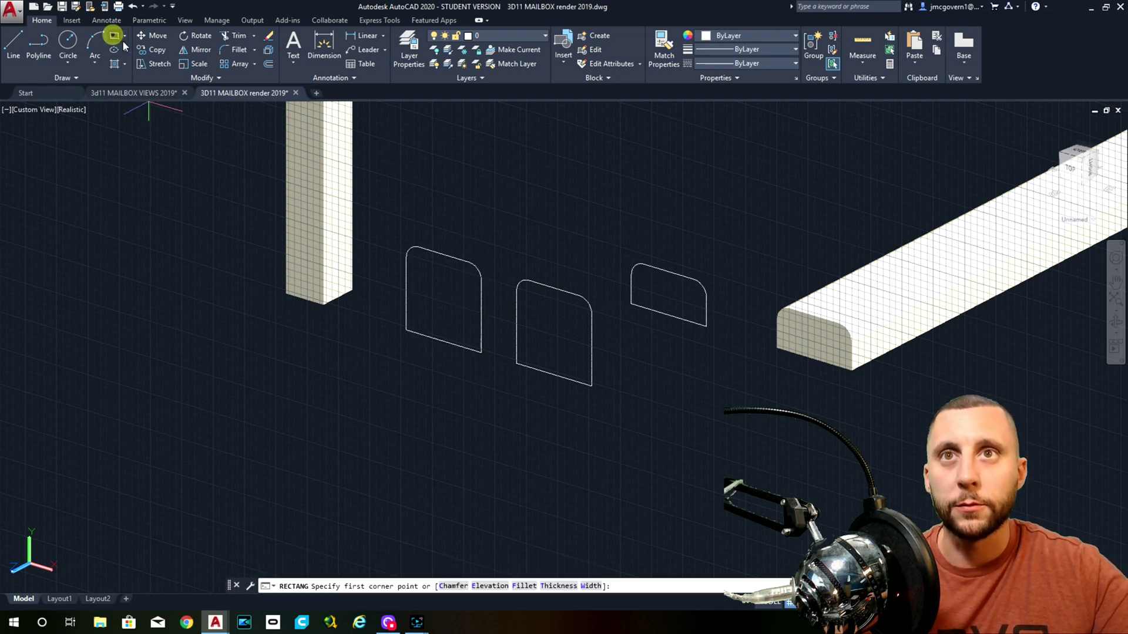
{"action": "left_click", "coordinate": [659, 405]}
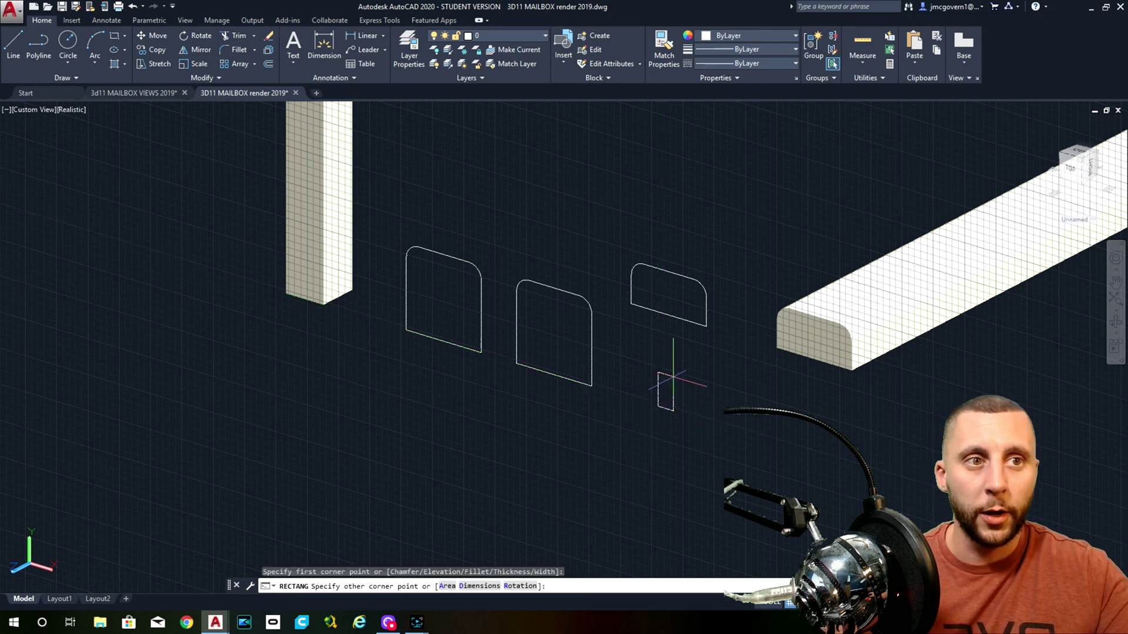
{"action": "left_click", "coordinate": [482, 586]}
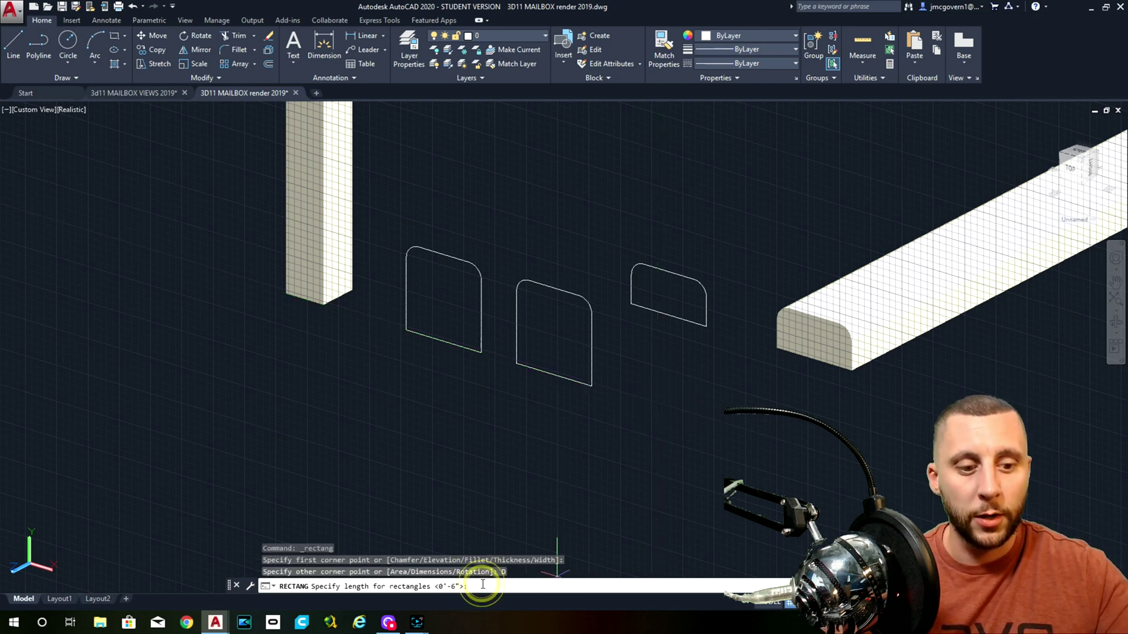
{"action": "key", "text": "Return"}
{"action": "key", "text": "Return"}
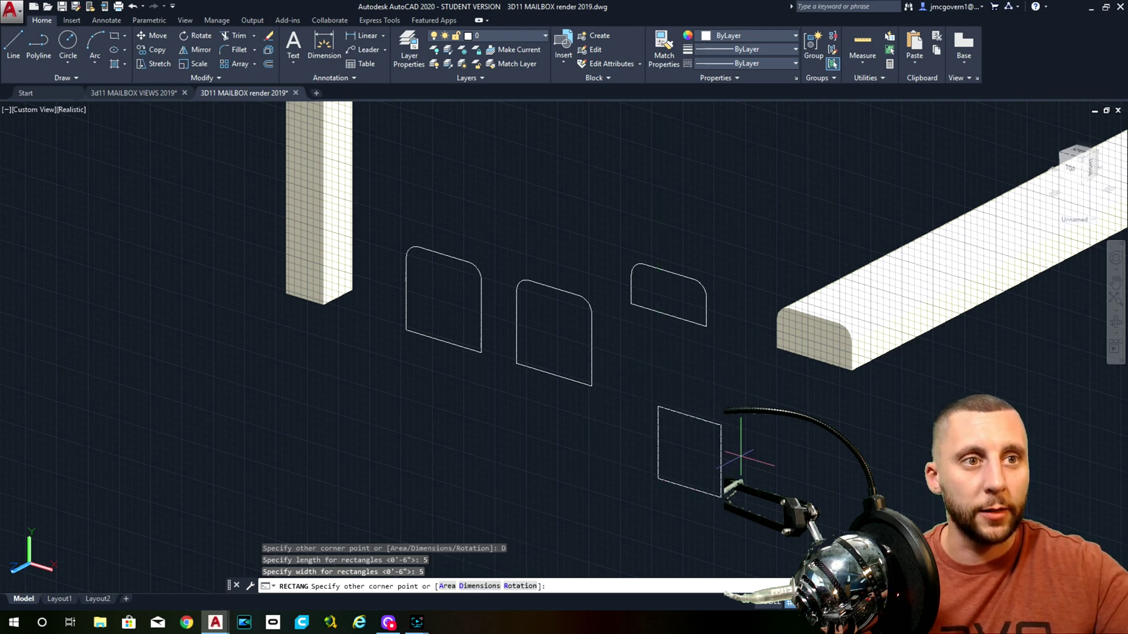
{"action": "left_click", "coordinate": [748, 363]}
- Fillet the square's top-left and top-right corners with radius 1
{"action": "type", "text": "fill"}
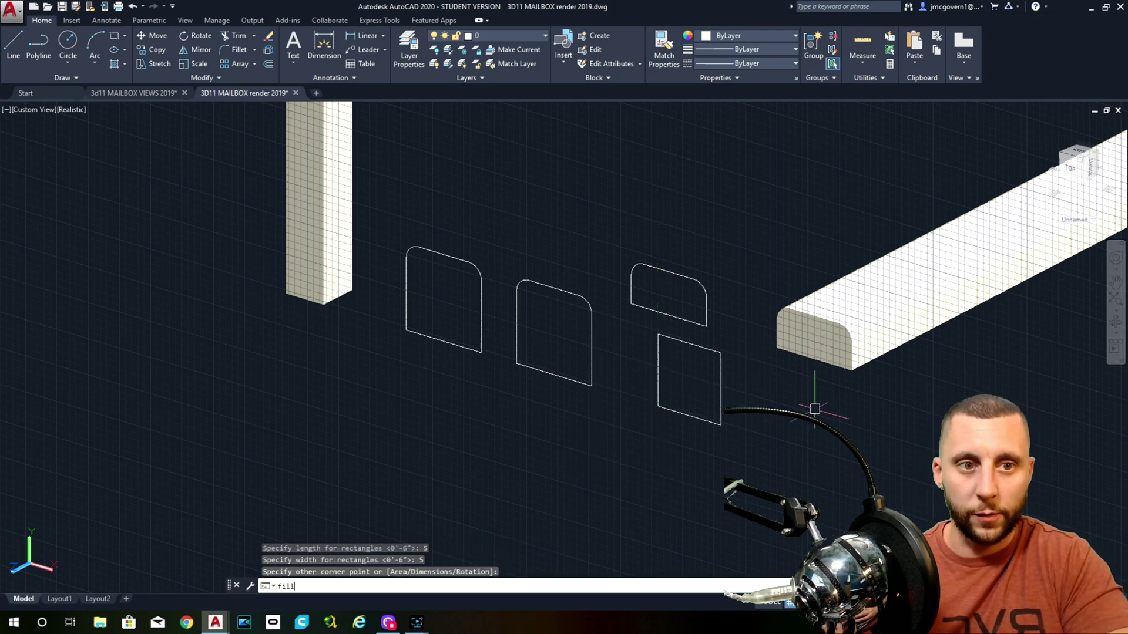
{"action": "key", "text": "Return"}
{"action": "type", "text": "r"}
{"action": "key", "text": "Return"}
{"action": "type", "text": "1"}
{"action": "key", "text": "Return"}
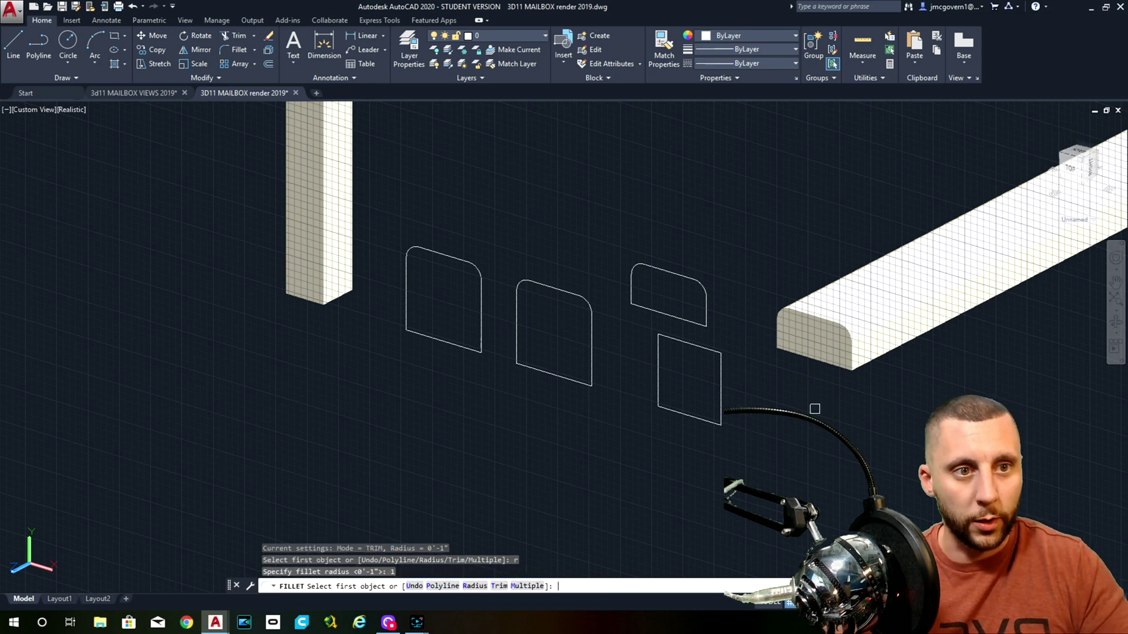
{"action": "left_click", "coordinate": [662, 355]}
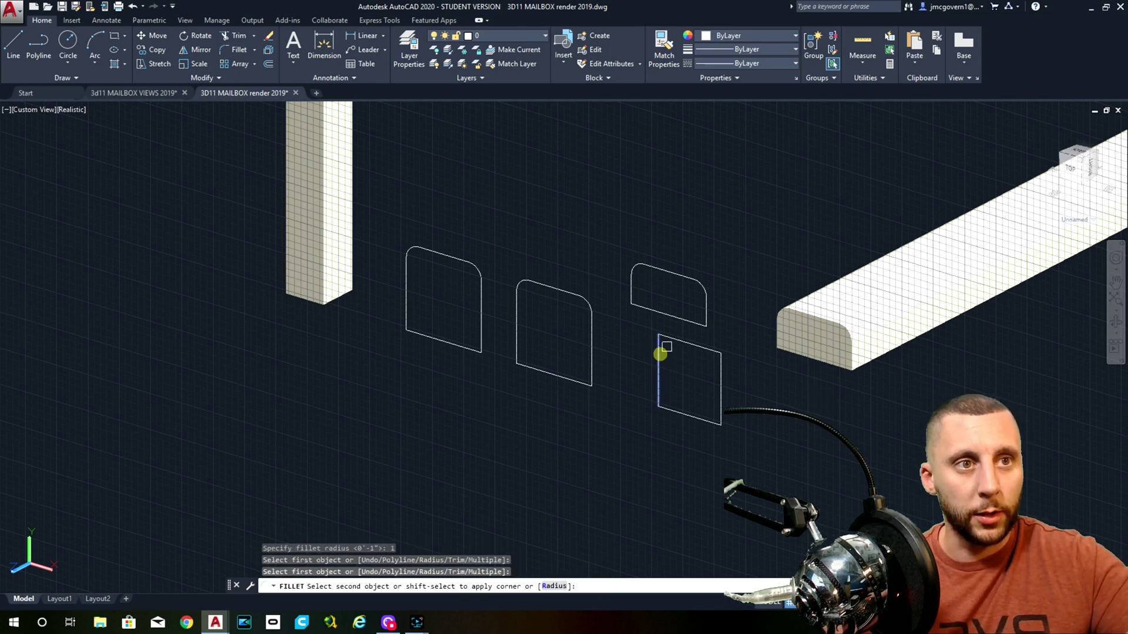
{"action": "left_click", "coordinate": [675, 340]}
{"action": "key", "text": "Return"}
{"action": "left_click", "coordinate": [703, 347]}
{"action": "left_click", "coordinate": [720, 369]}
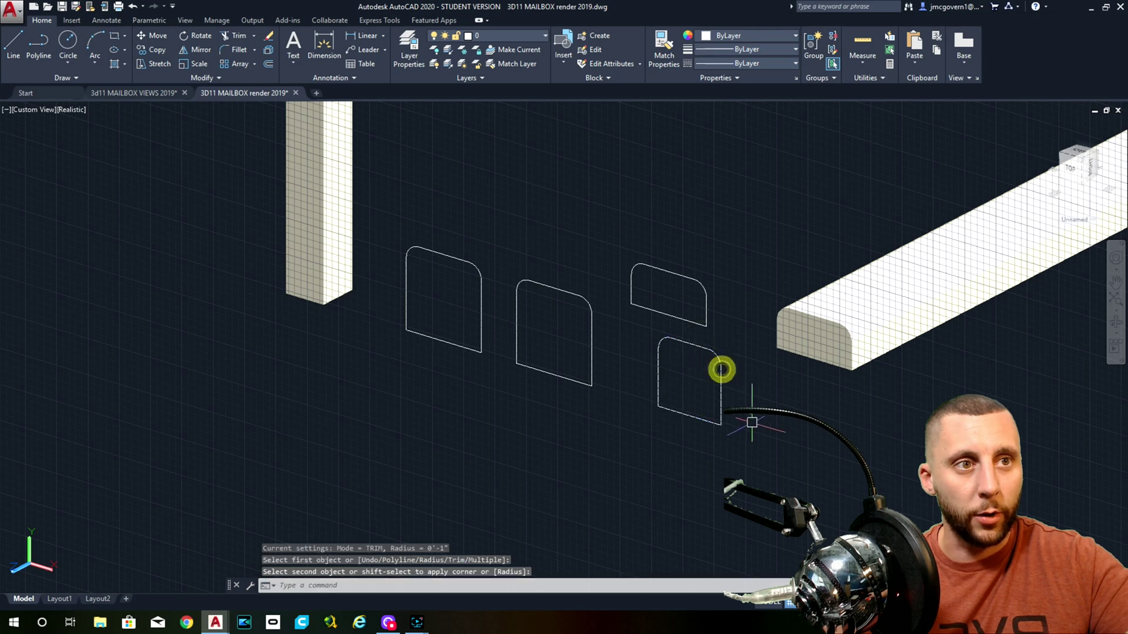
{"action": "left_click", "coordinate": [721, 382]}
- Copy the rounded square to the right and shorten the copy by 3
{"action": "type", "text": "co"}
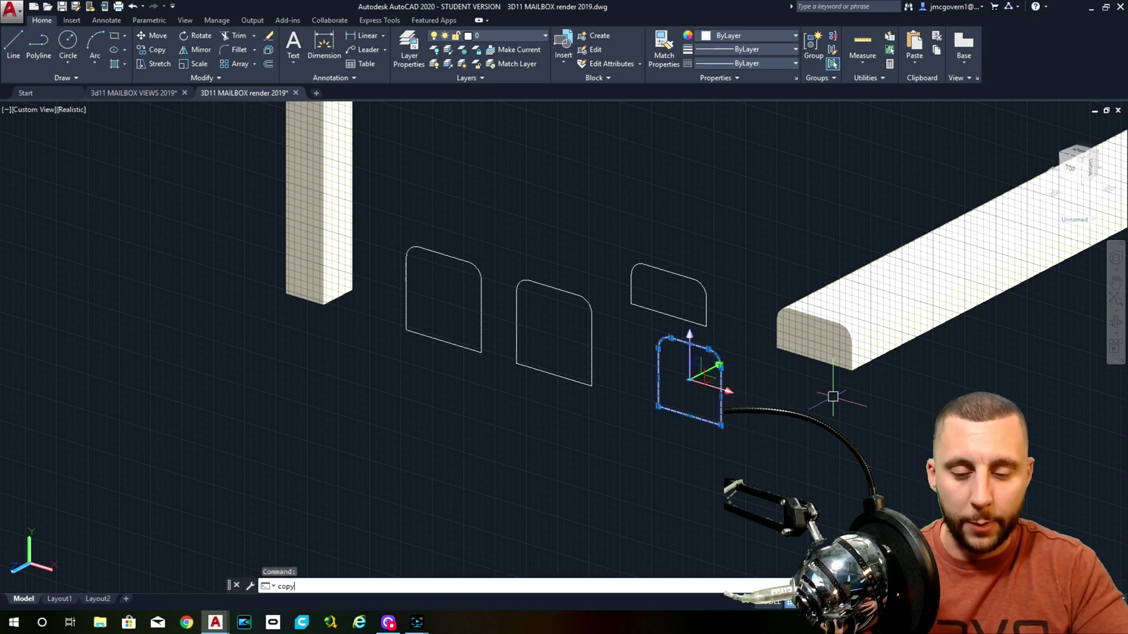
{"action": "type", "text": "py"}
{"action": "key", "text": "Return"}
{"action": "left_click", "coordinate": [721, 423]}
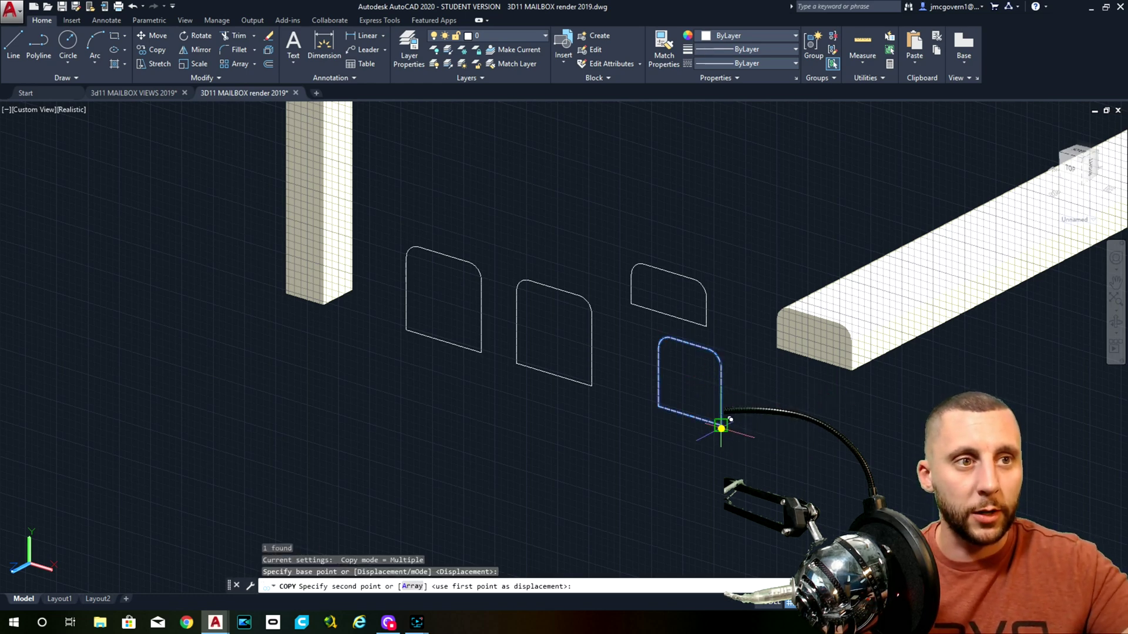
{"action": "left_click", "coordinate": [814, 452]}
{"action": "key", "text": "Escape"}
{"action": "left_click", "coordinate": [844, 415]}
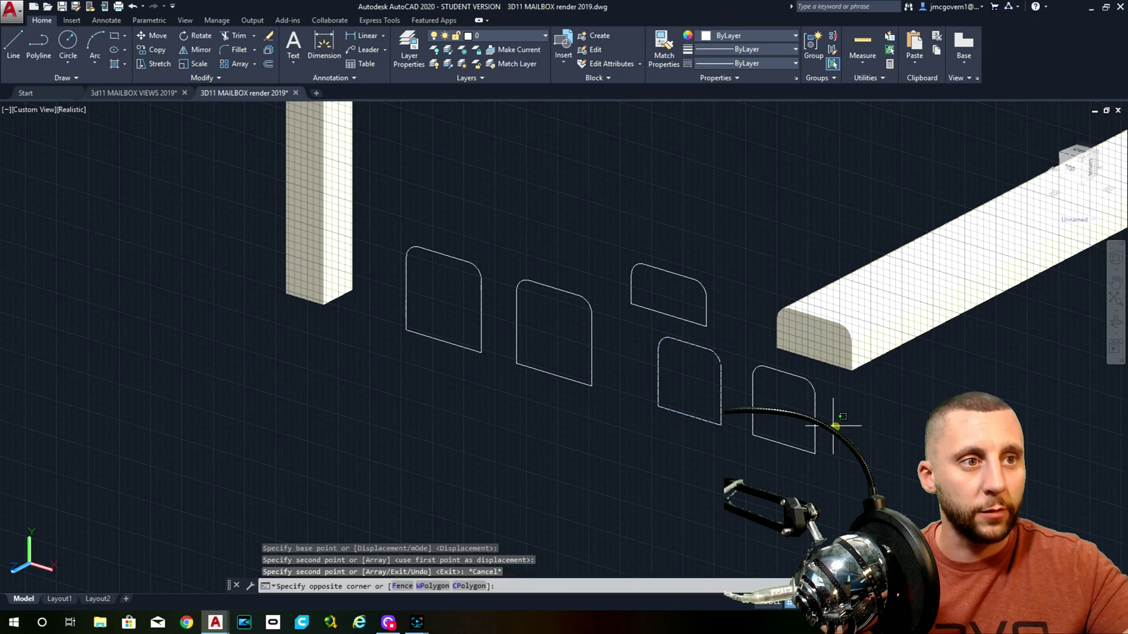
{"action": "left_click", "coordinate": [787, 466]}
{"action": "left_click", "coordinate": [782, 445]}
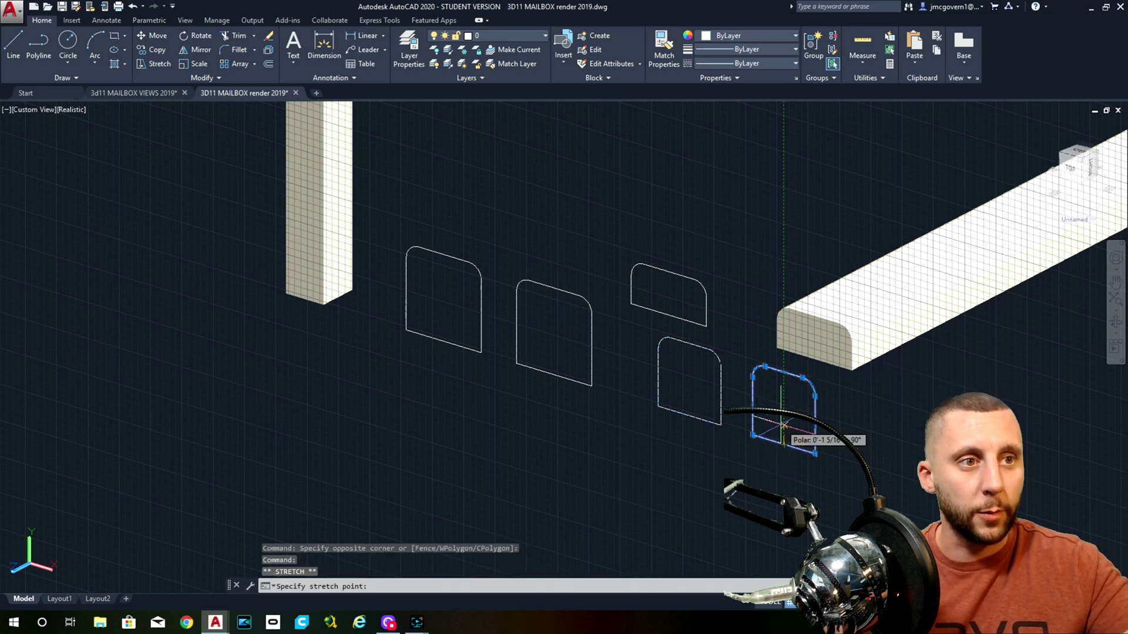
{"action": "type", "text": "3"}
{"action": "key", "text": "Return"}
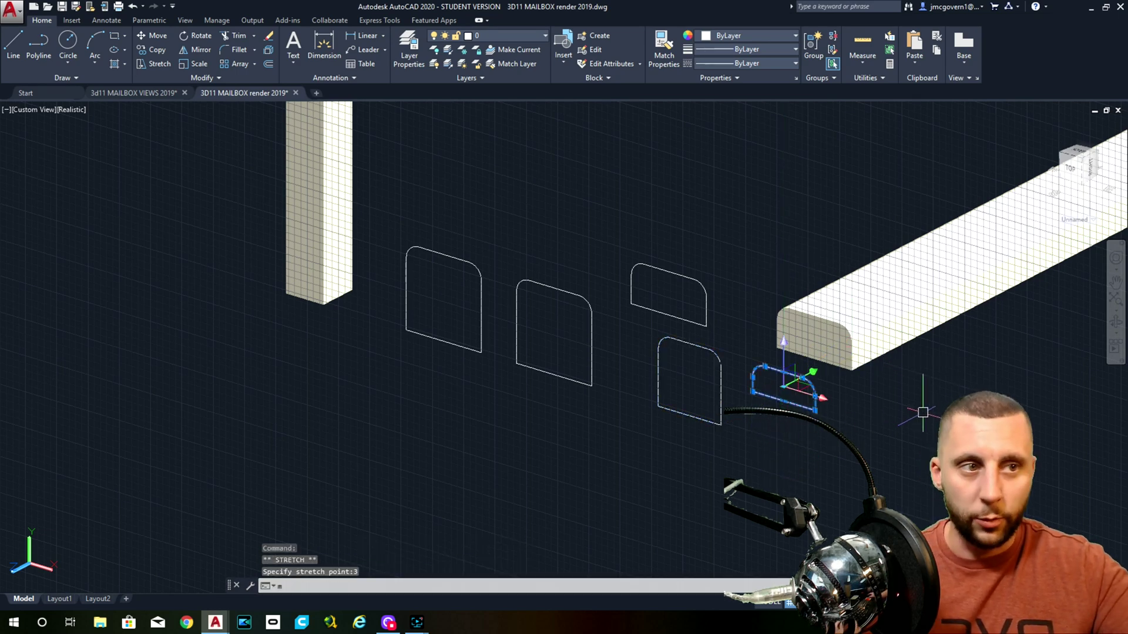
- Move the shortened copy 3 units down
{"action": "type", "text": "m"}
{"action": "key", "text": "Return"}
{"action": "left_click", "coordinate": [926, 405]}
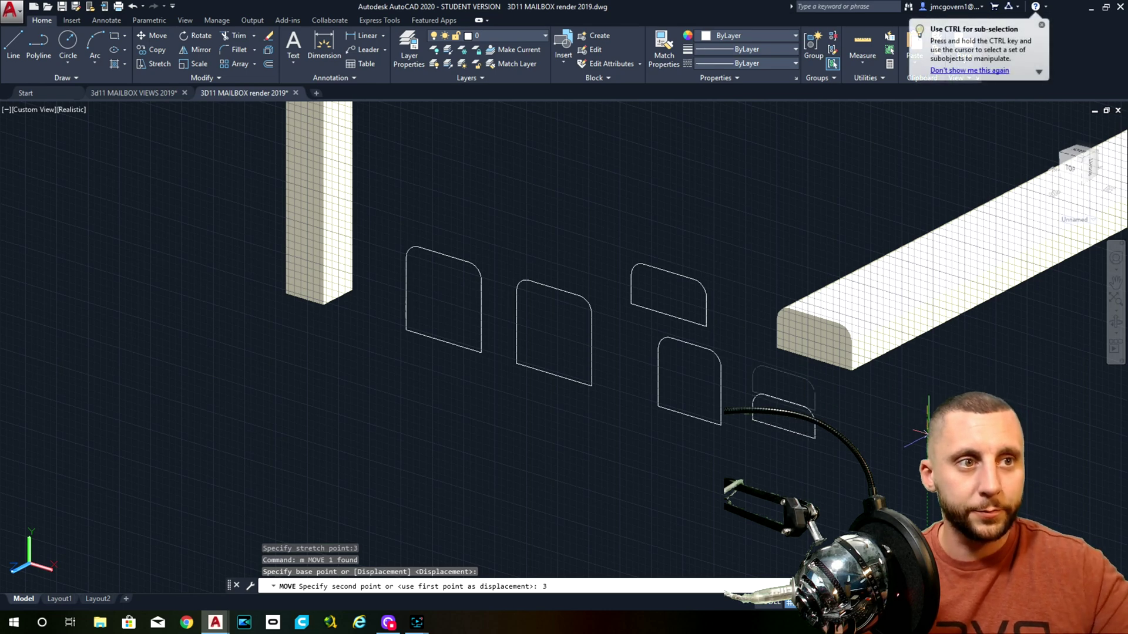
{"action": "type", "text": "3"}
{"action": "key", "text": "Return"}
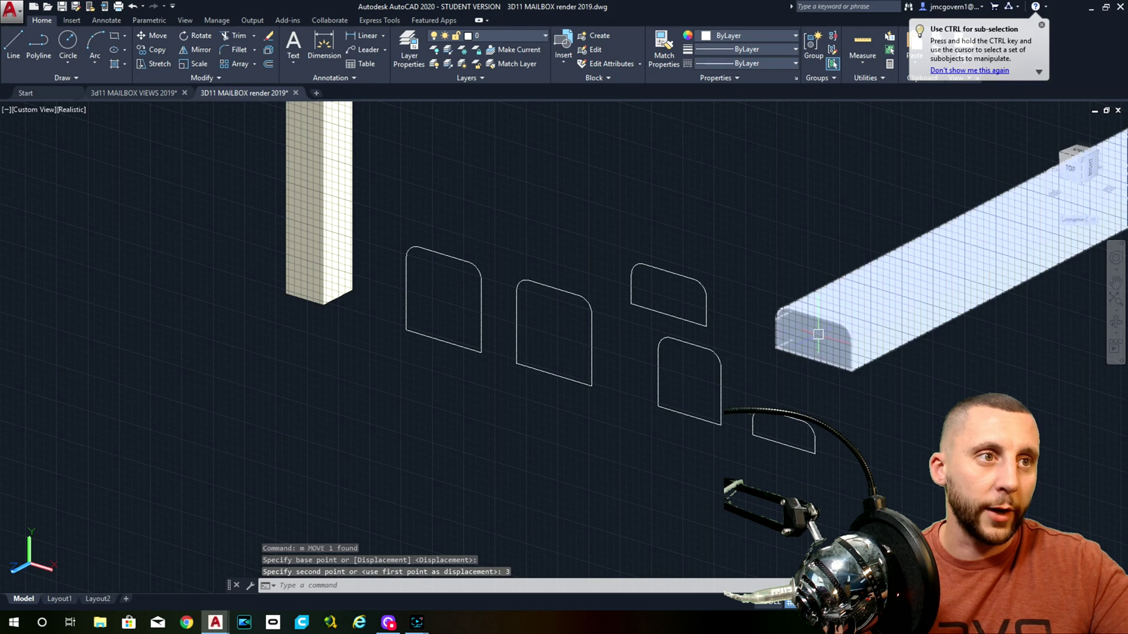
- Extrude the leftmost rounded outline 8' into a curb bar
{"action": "left_click", "coordinate": [468, 234]}
{"action": "left_click", "coordinate": [439, 266]}
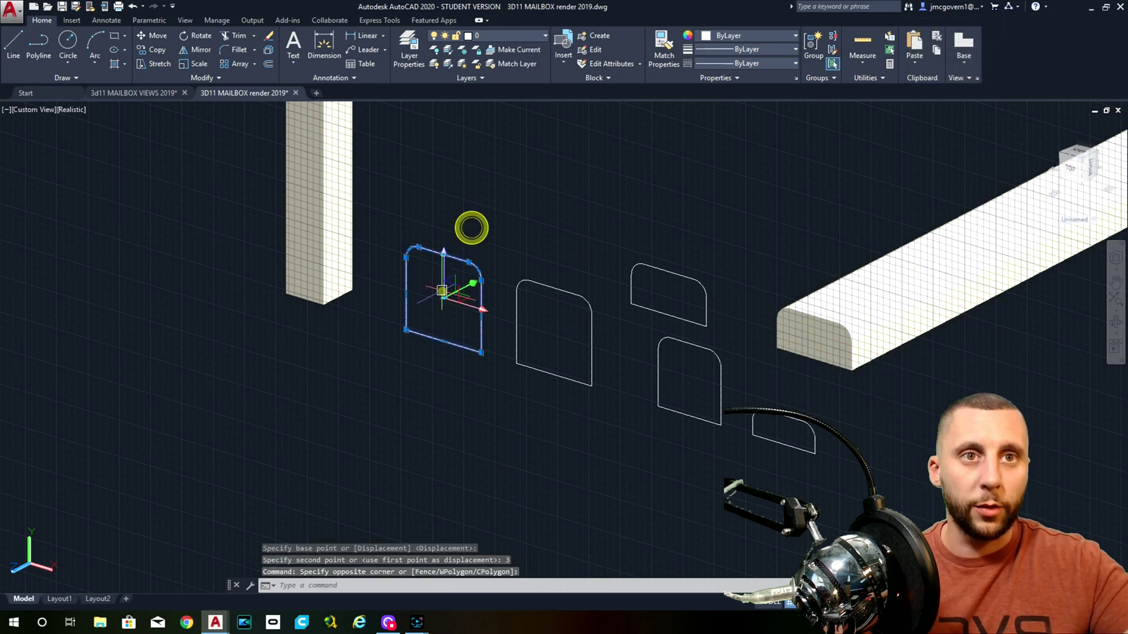
{"action": "type", "text": "extr"}
{"action": "key", "text": "Return"}
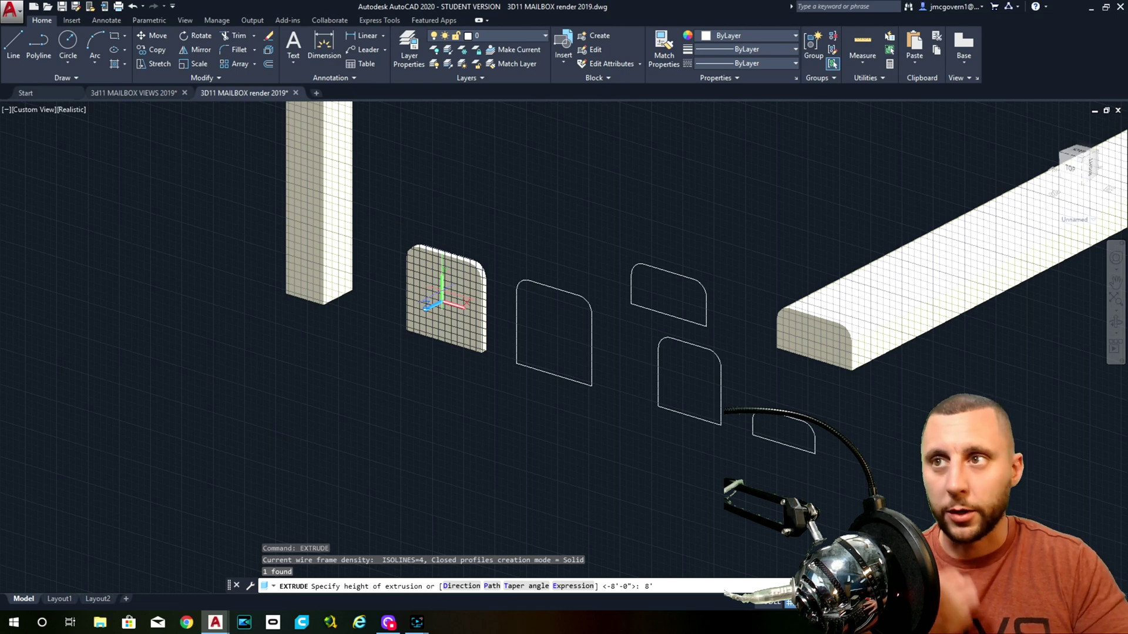
{"action": "key", "text": "Return"}
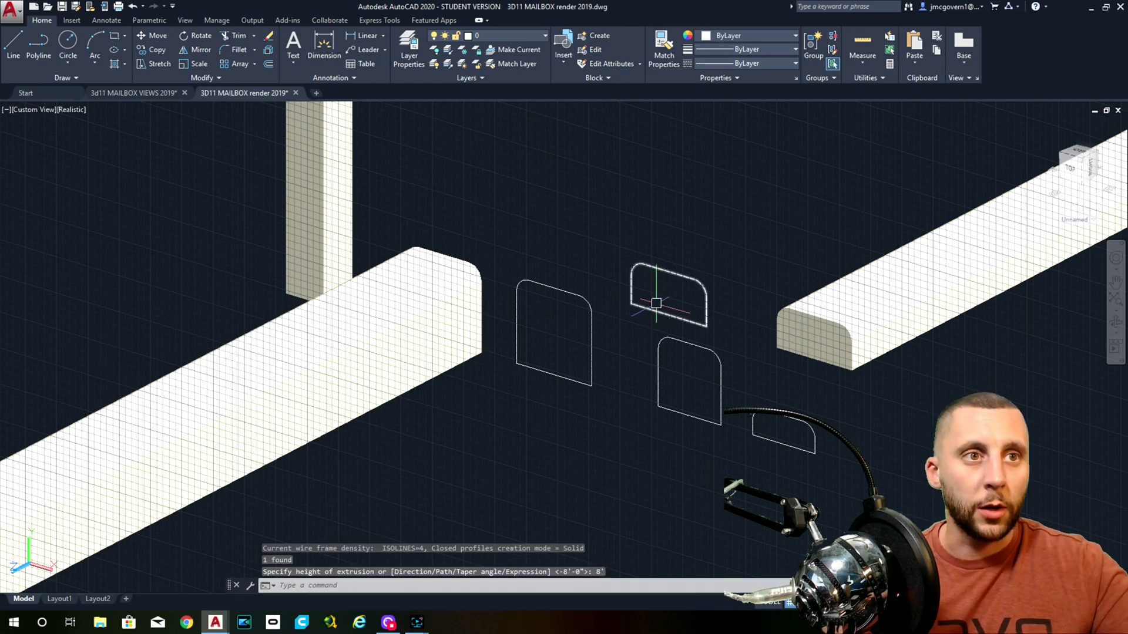
- Loft a solid transition piece between the two upper outlines
{"action": "type", "text": "loft"}
{"action": "key", "text": "Return"}
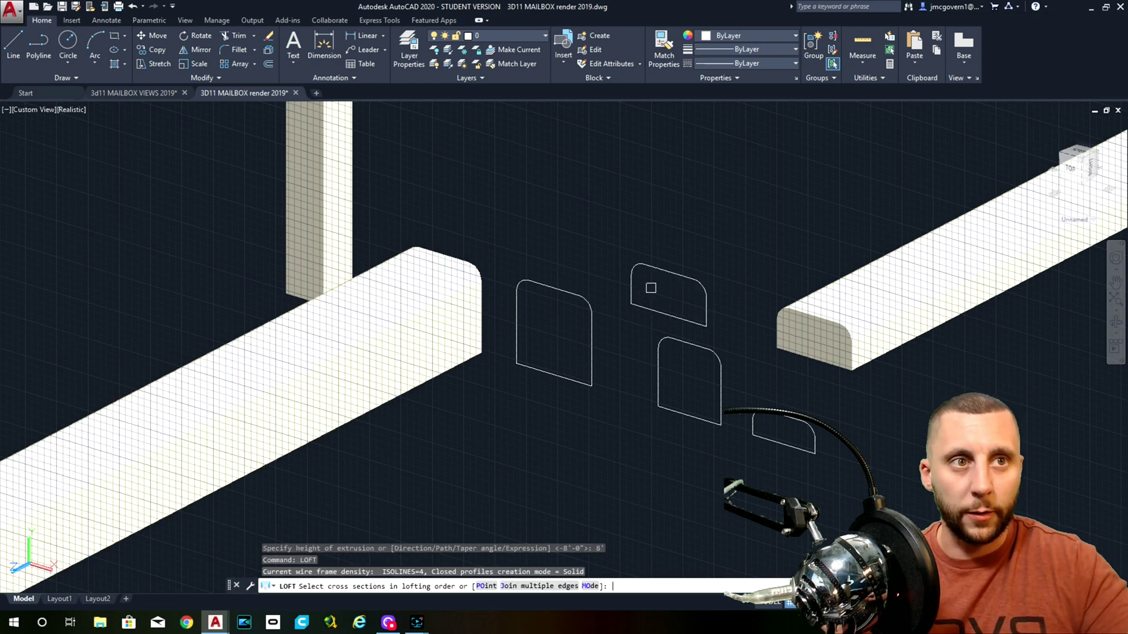
{"action": "left_click", "coordinate": [644, 300]}
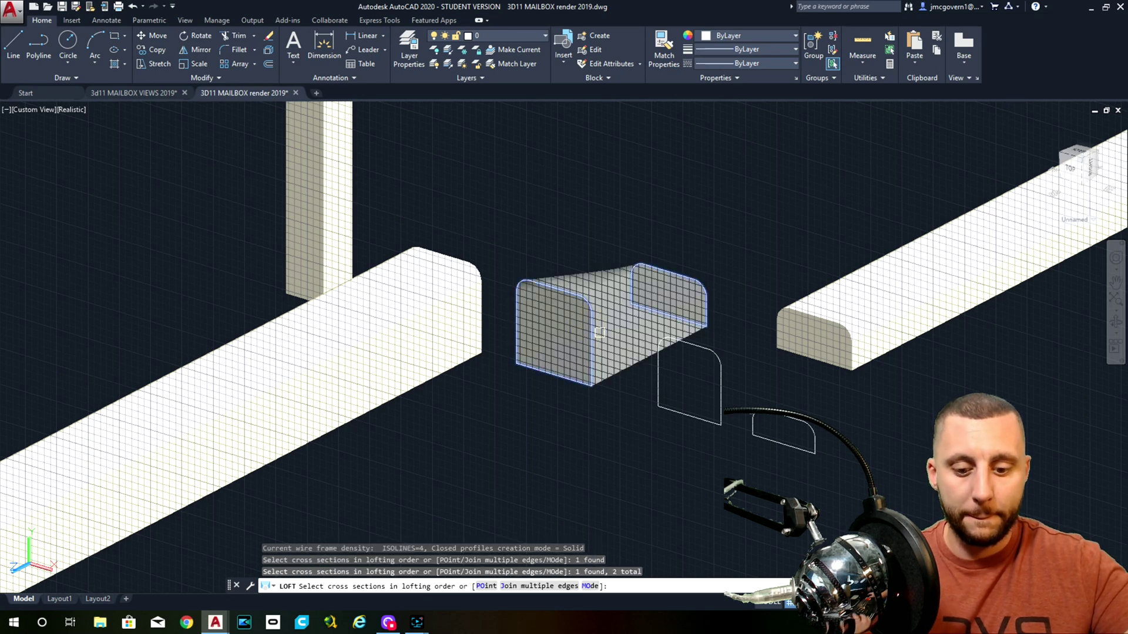
{"action": "key", "text": "Return"}
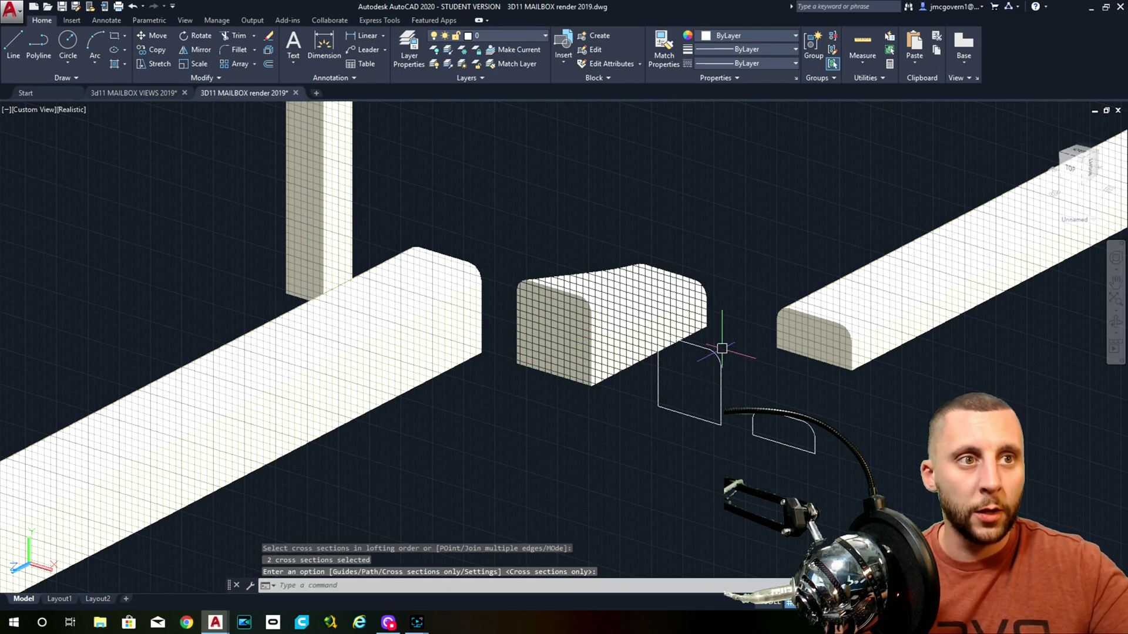
{"action": "key", "text": "Return"}
- Extrude the rounded square and the small lower copy 1 thick each
{"action": "left_click", "coordinate": [721, 353]}
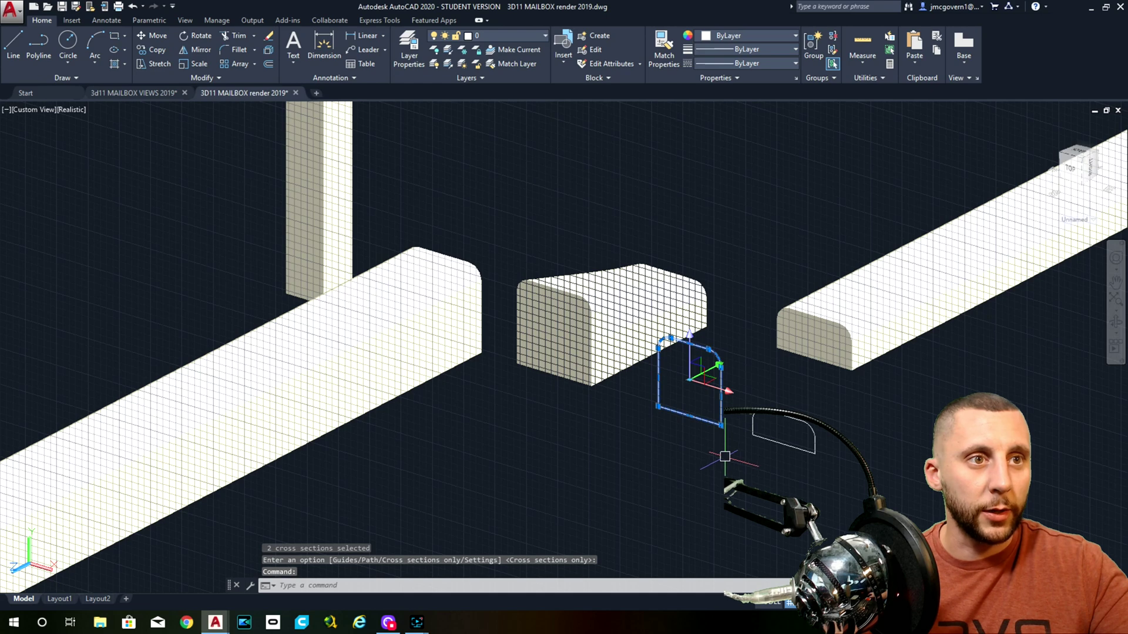
{"action": "type", "text": "extr"}
{"action": "key", "text": "Return"}
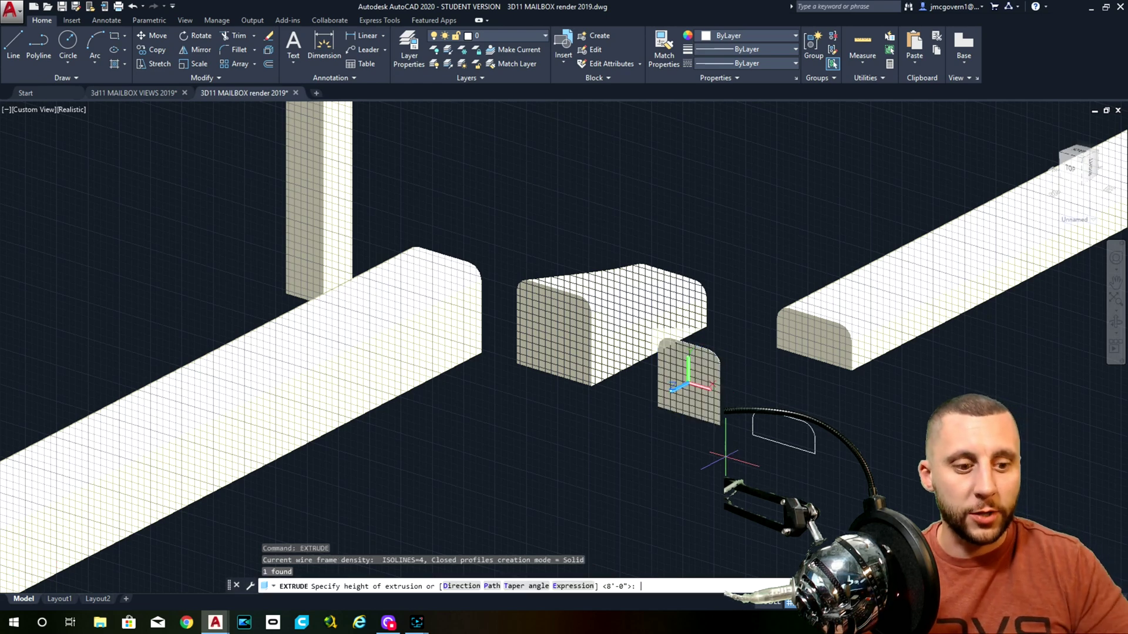
{"action": "type", "text": "1"}
{"action": "key", "text": "Return"}
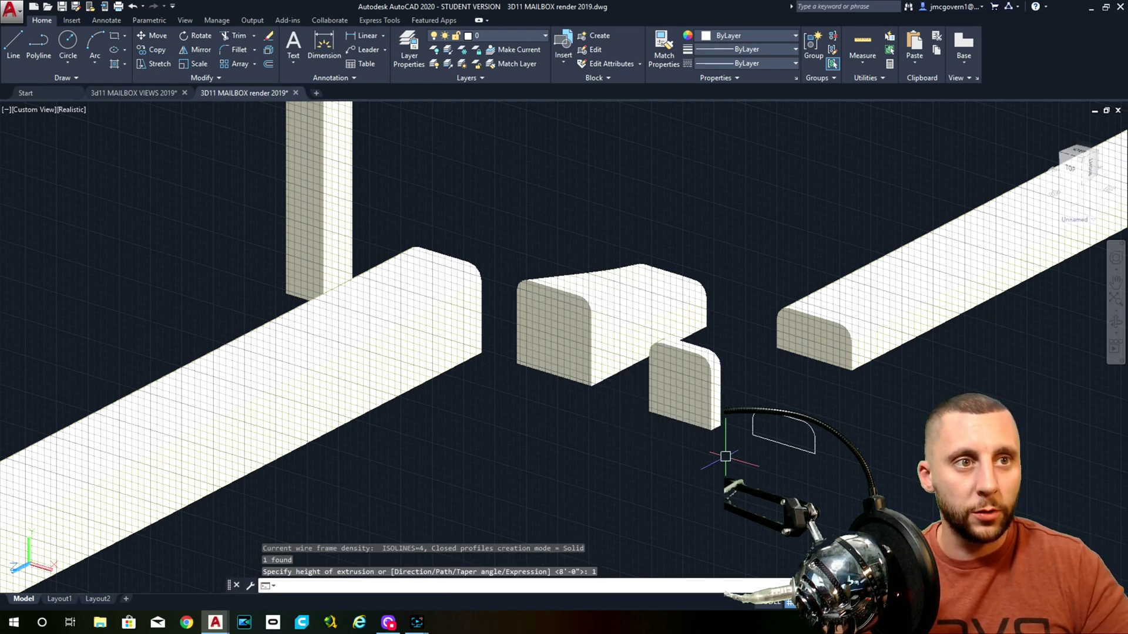
{"action": "left_click", "coordinate": [728, 452]}
{"action": "left_click", "coordinate": [828, 405]}
{"action": "type", "text": "extru"}
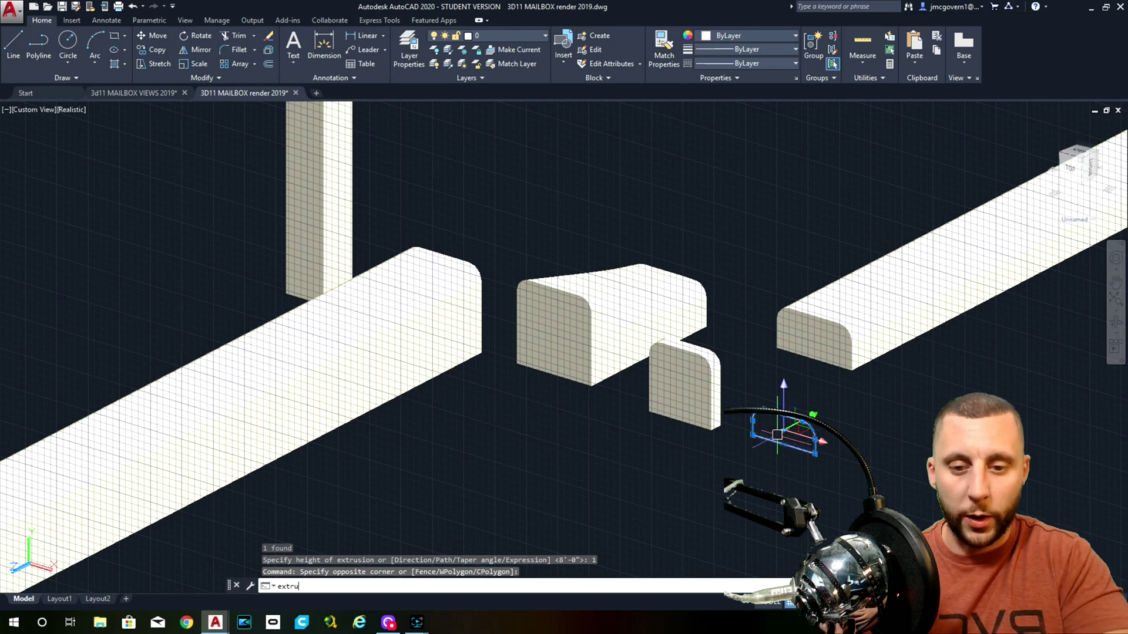
{"action": "key", "text": "Return"}
{"action": "type", "text": "1"}
{"action": "key", "text": "Return"}
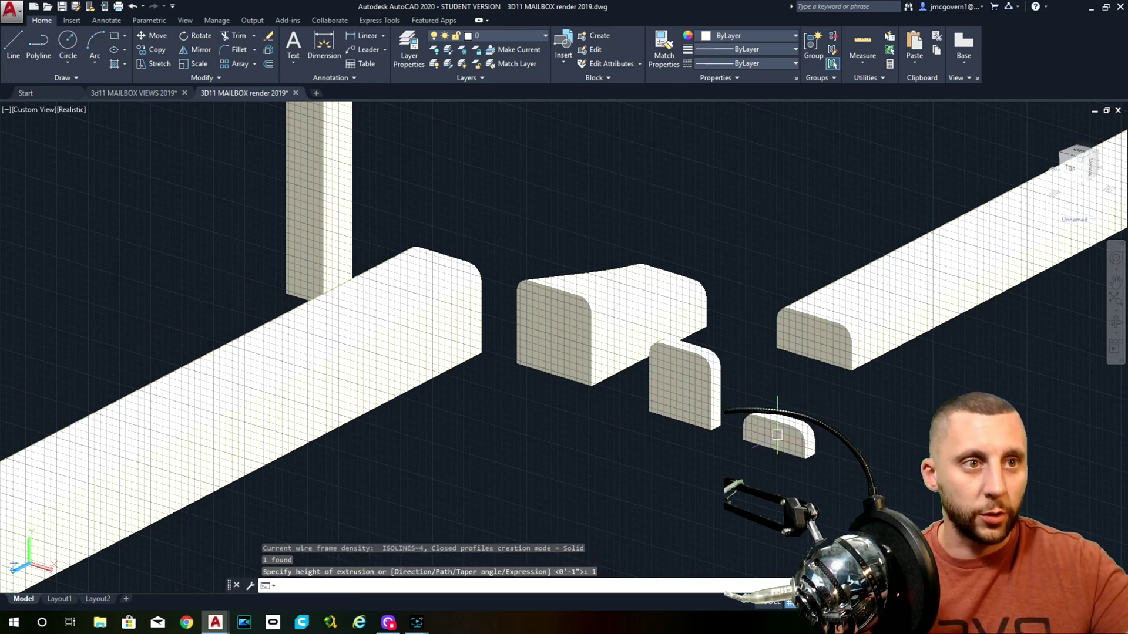
{"action": "scroll", "coordinate": [777, 434], "scroll_direction": "down", "scroll_amount": 5}
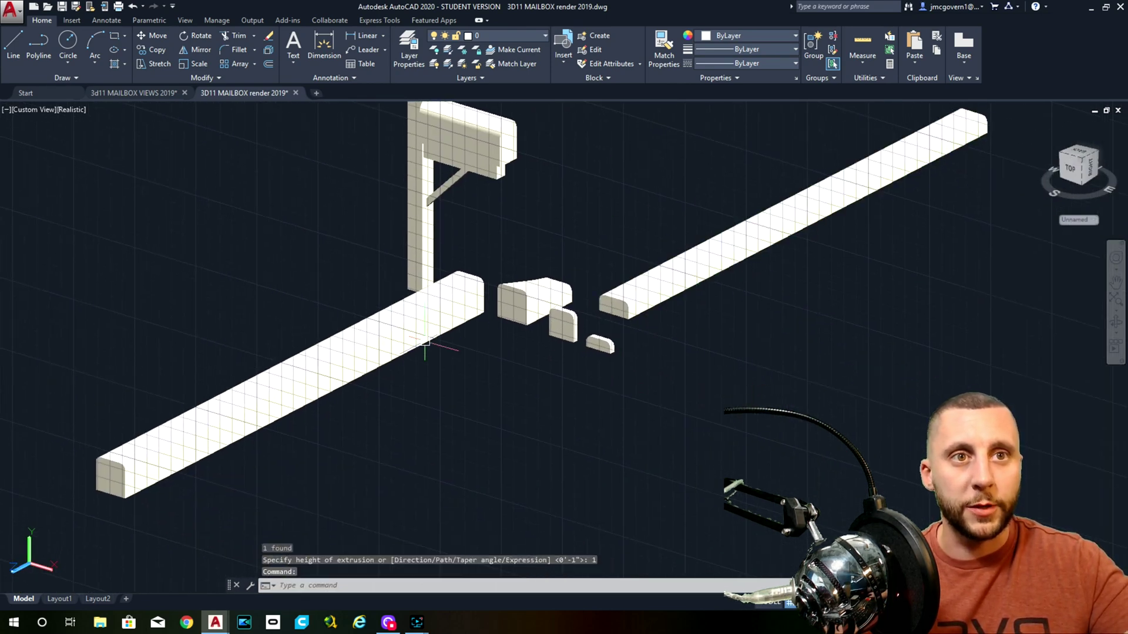
{"action": "left_click", "coordinate": [37, 42]}
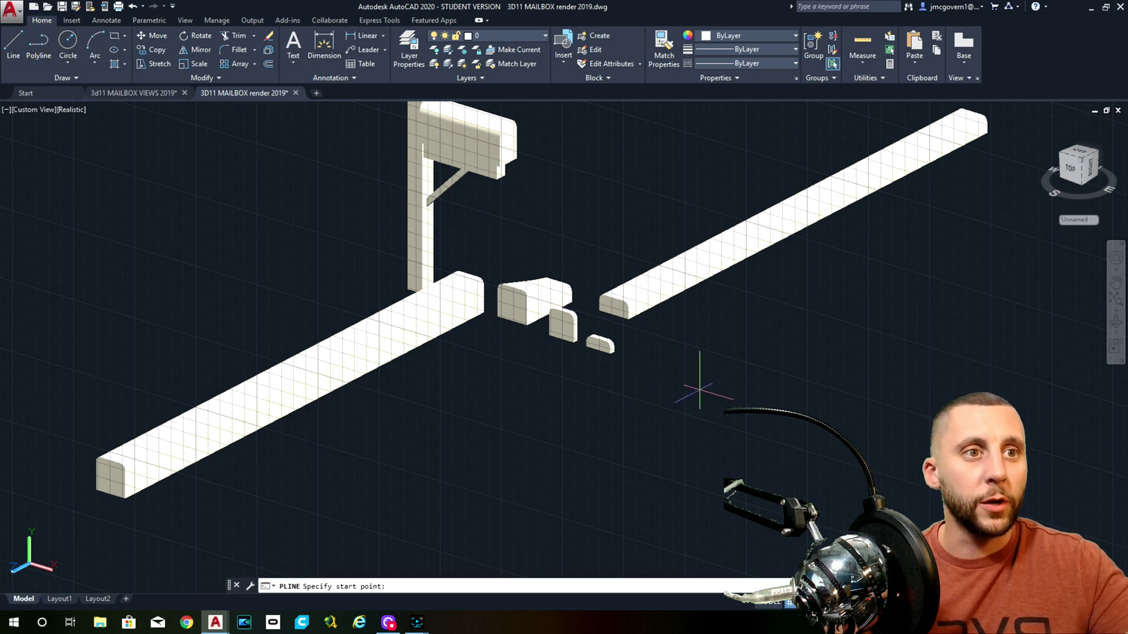
- Draw a polyline with 20' long sides and a 6 segment in open space
{"action": "left_click", "coordinate": [700, 380]}
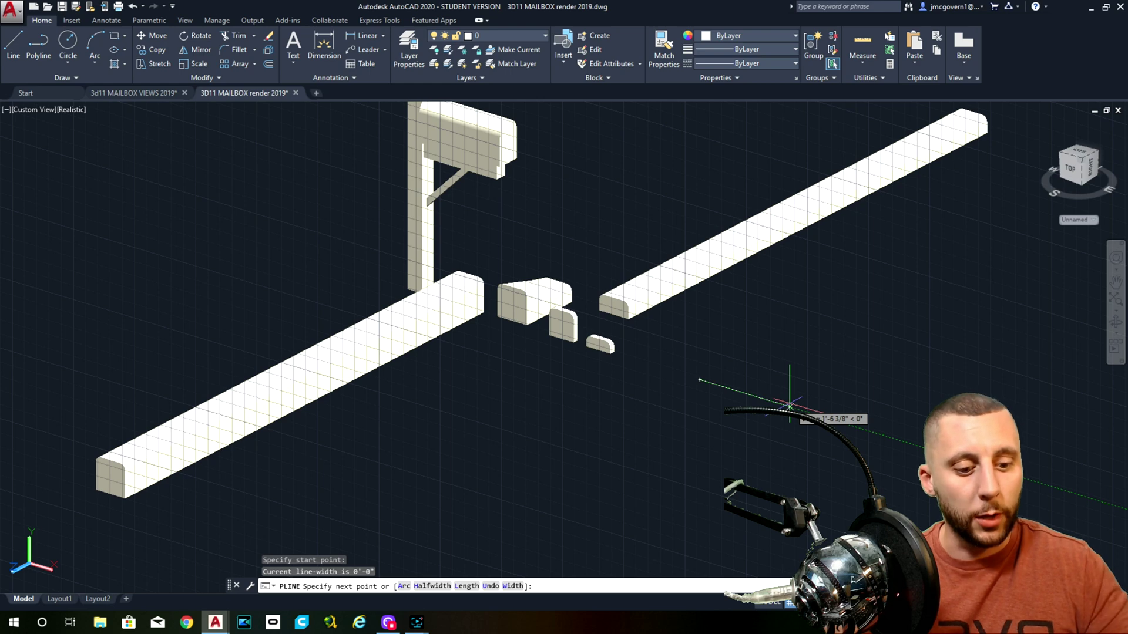
{"action": "key", "text": "Return"}
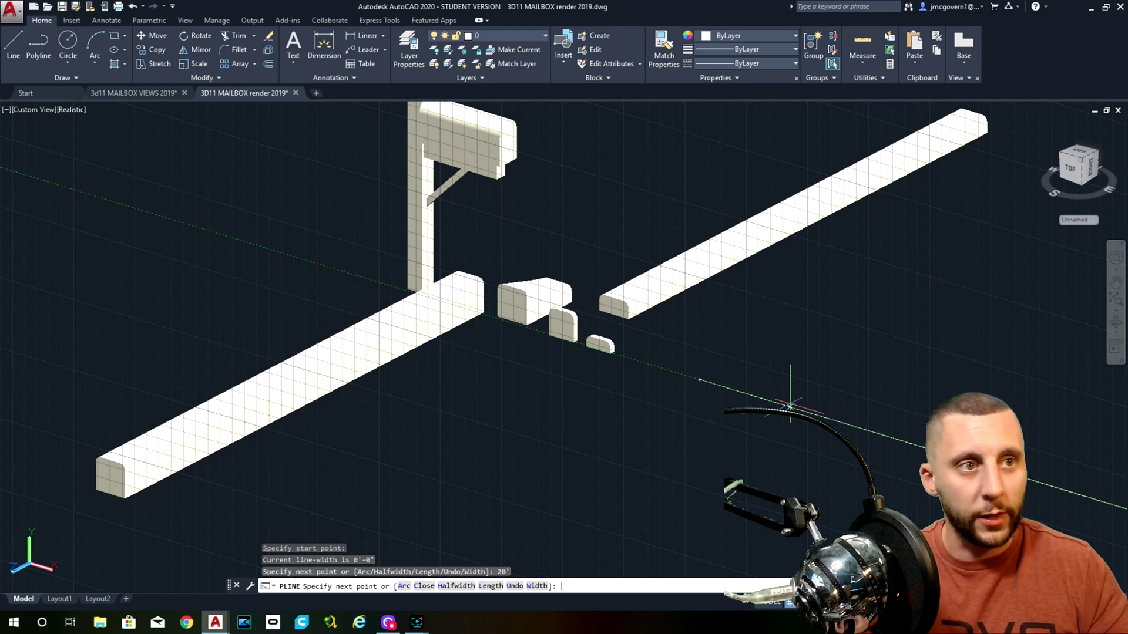
{"action": "scroll", "coordinate": [790, 406], "scroll_direction": "down", "scroll_amount": 2}
{"action": "scroll", "coordinate": [822, 387], "scroll_direction": "down", "scroll_amount": 4}
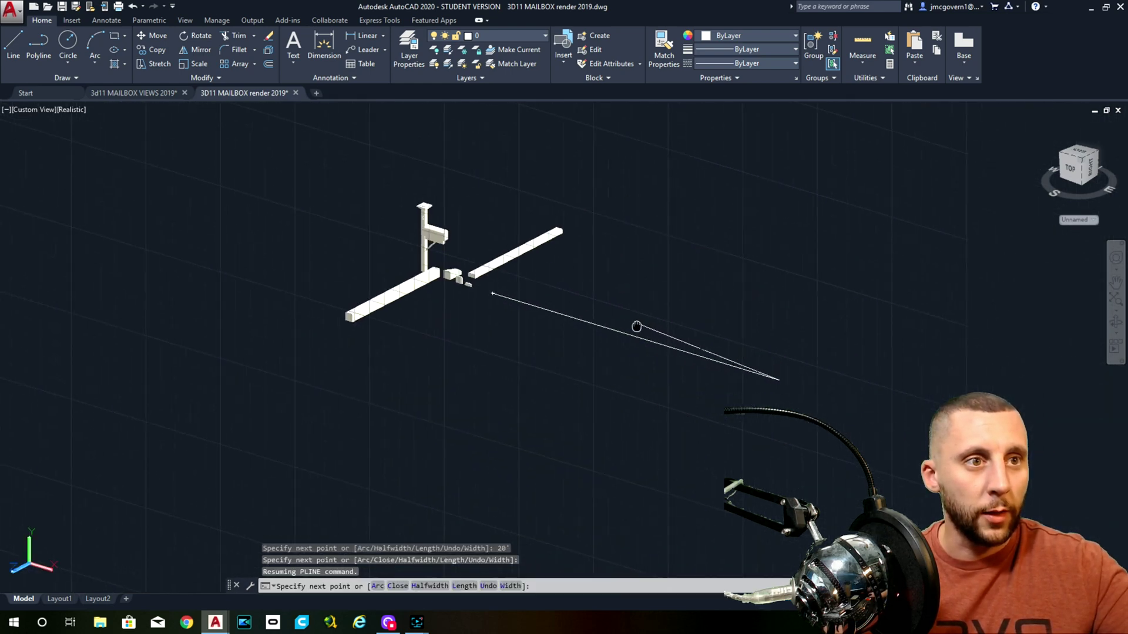
{"action": "type", "text": "6"}
{"action": "key", "text": "Return"}
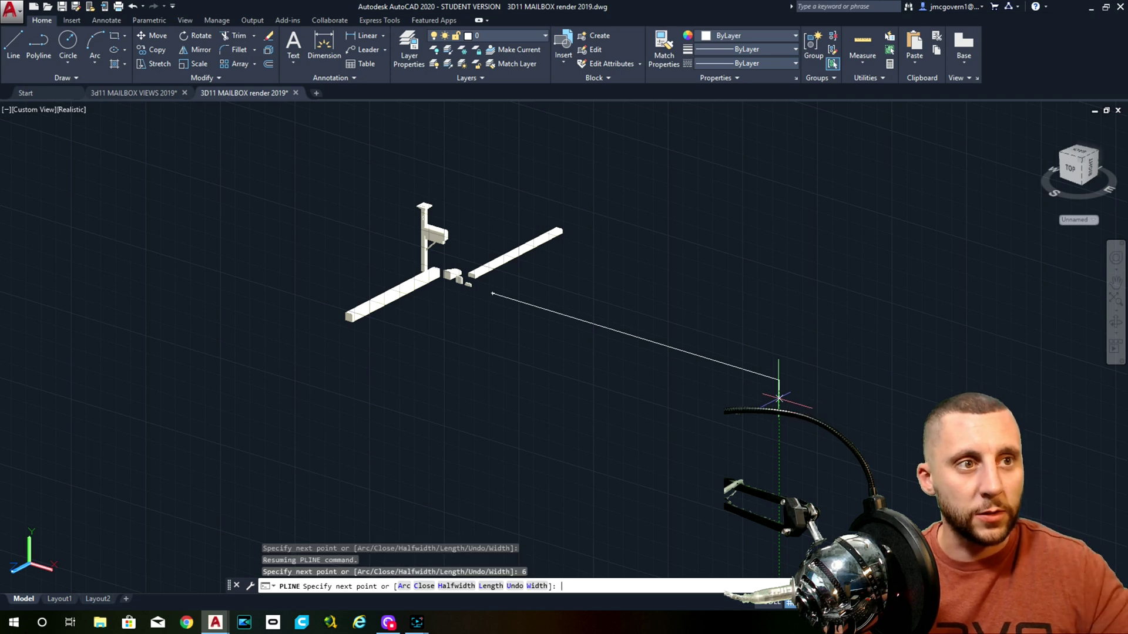
{"action": "type", "text": "2"}
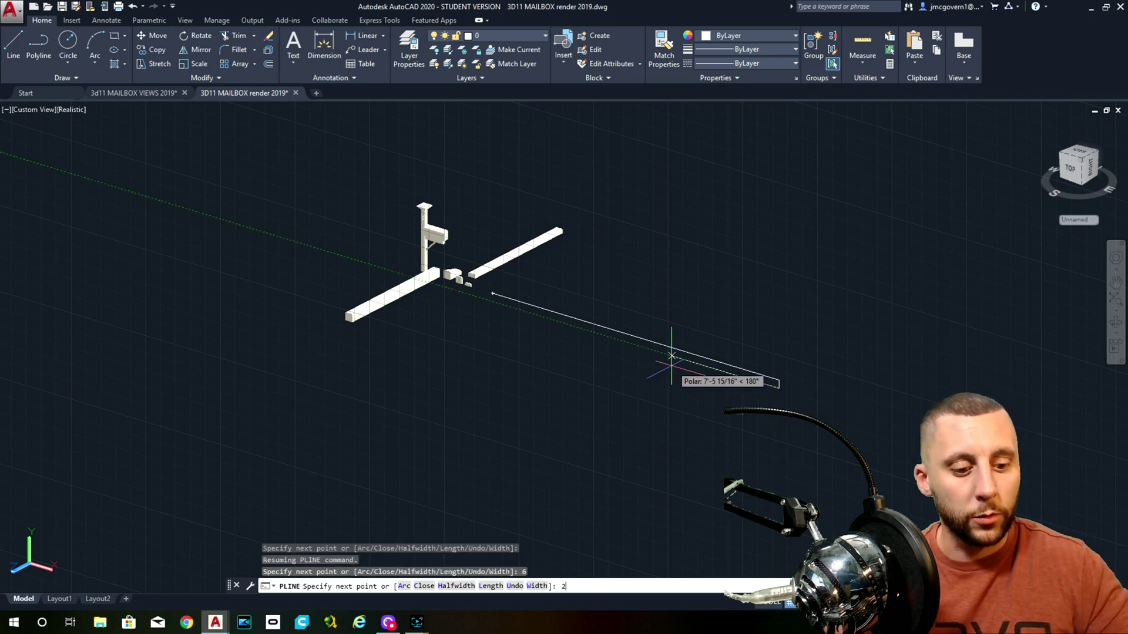
{"action": "type", "text": "0'"}
{"action": "key", "text": "Return"}
{"action": "scroll", "coordinate": [480, 285], "scroll_direction": "up", "scroll_amount": 4}
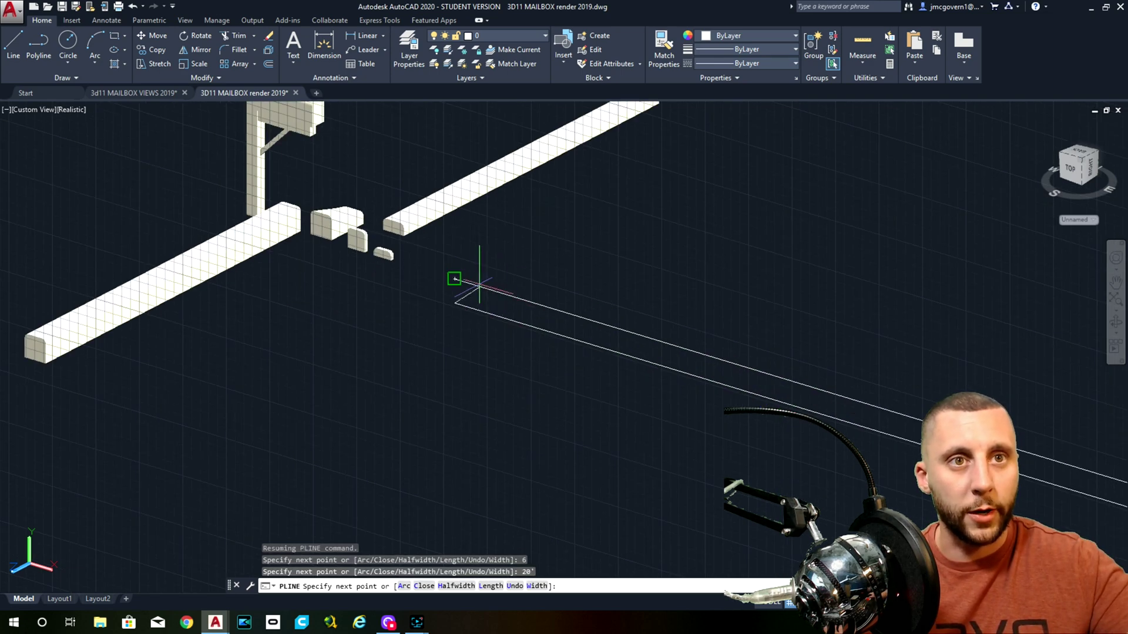
- Finish the polyline and select the long narrow outline
{"action": "key", "text": "Escape"}
{"action": "scroll", "coordinate": [456, 298], "scroll_direction": "down", "scroll_amount": 5}
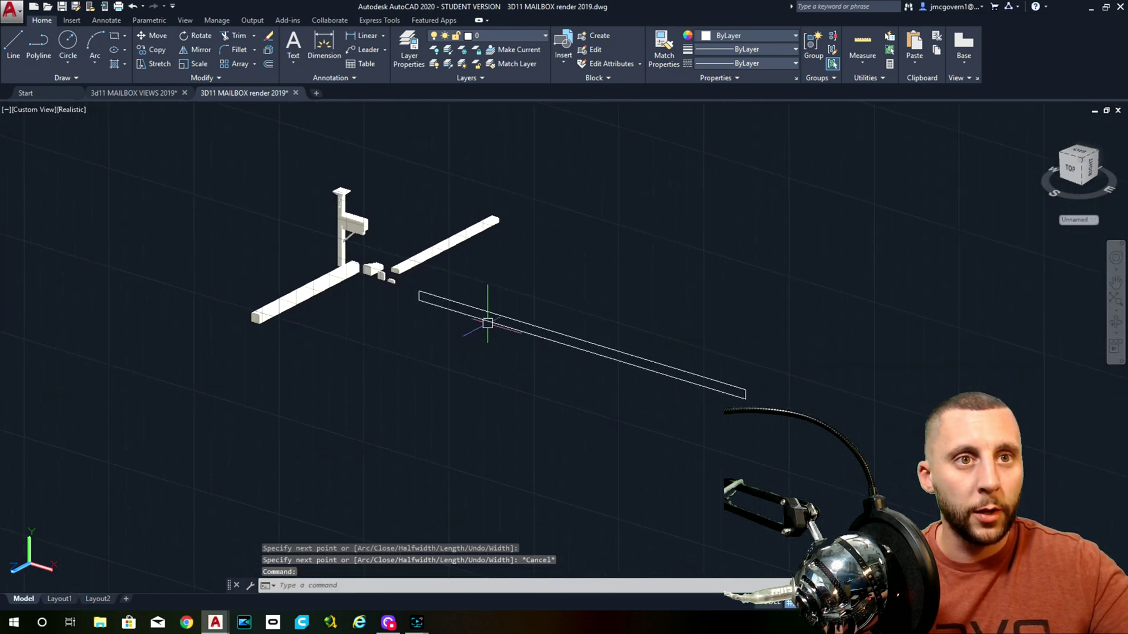
{"action": "scroll", "coordinate": [549, 329], "scroll_direction": "up", "scroll_amount": 3}
{"action": "left_click", "coordinate": [605, 343]}
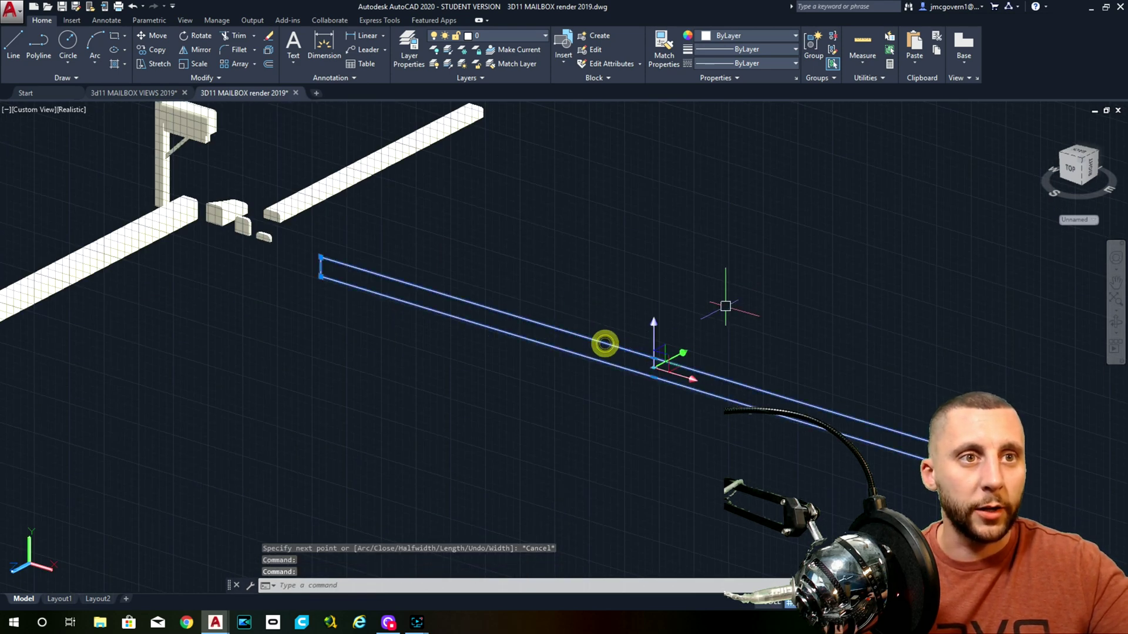
{"action": "scroll", "coordinate": [652, 362], "scroll_direction": "up", "scroll_amount": 3}
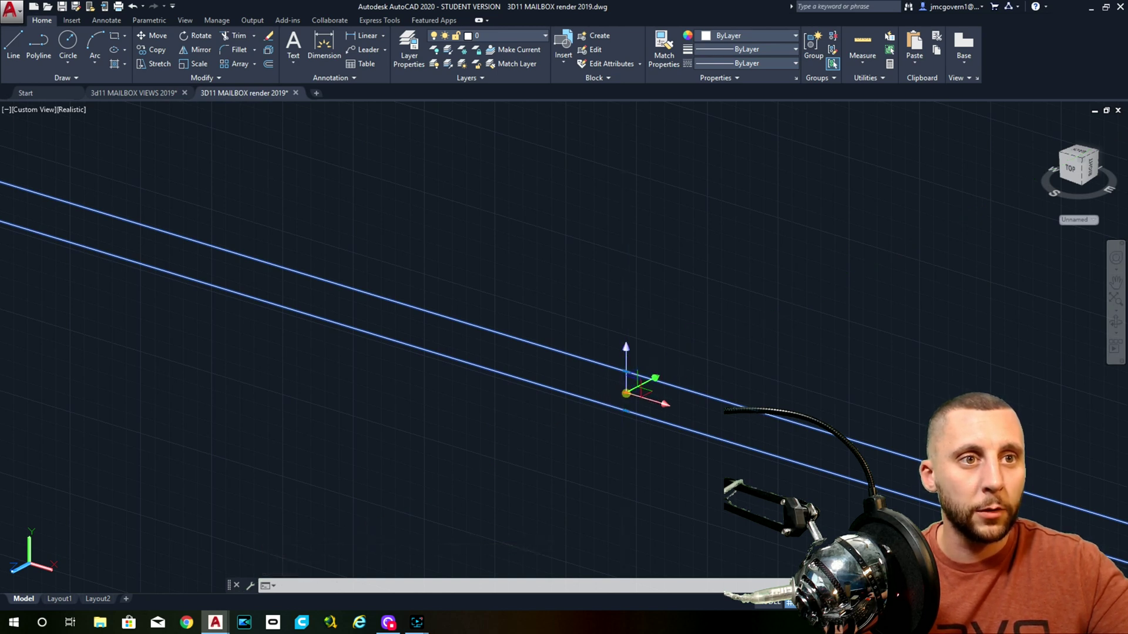
{"action": "left_click", "coordinate": [628, 394]}
- Convert the long edge's midpoint segment to an arc, raising it into a shallow crown
{"action": "left_click", "coordinate": [468, 343]}
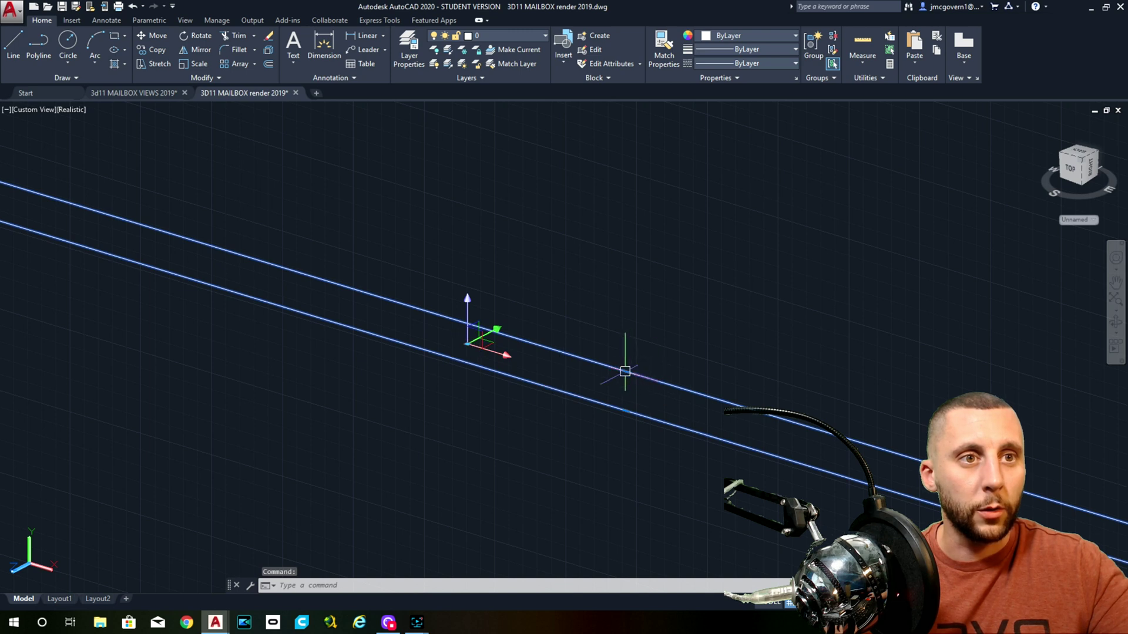
{"action": "mouse_move", "coordinate": [625, 372]}
{"action": "left_click", "coordinate": [675, 417]}
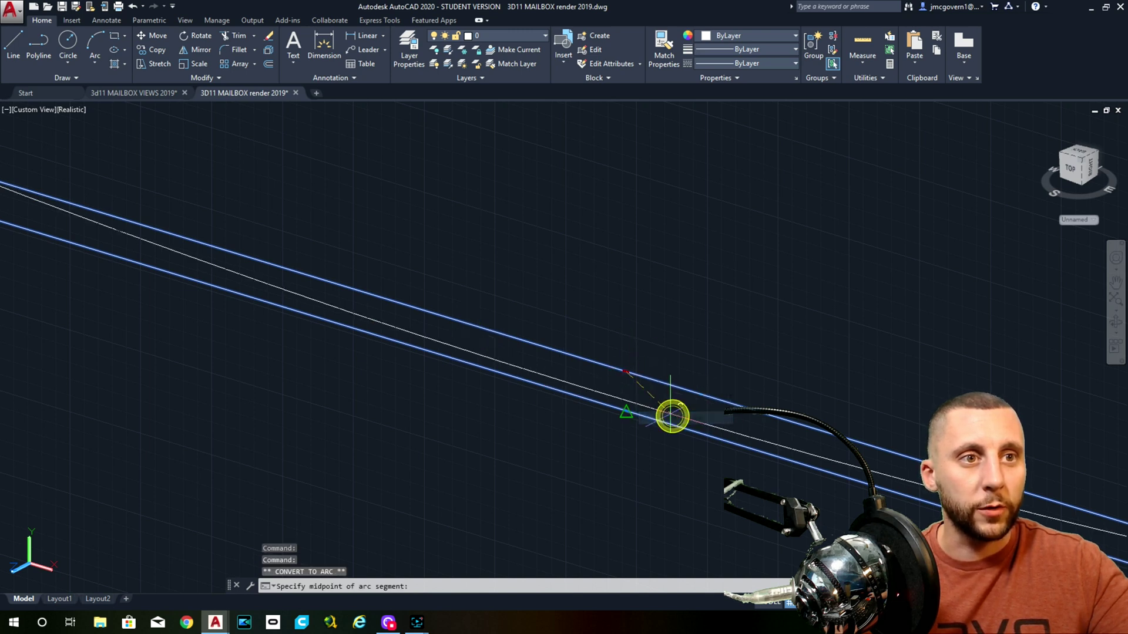
{"action": "left_click", "coordinate": [626, 350]}
{"action": "scroll", "coordinate": [626, 352], "scroll_direction": "down", "scroll_amount": 6}
{"action": "middle_click_drag", "start_coordinate": [649, 388], "coordinate": [679, 371], "text": "shift"}
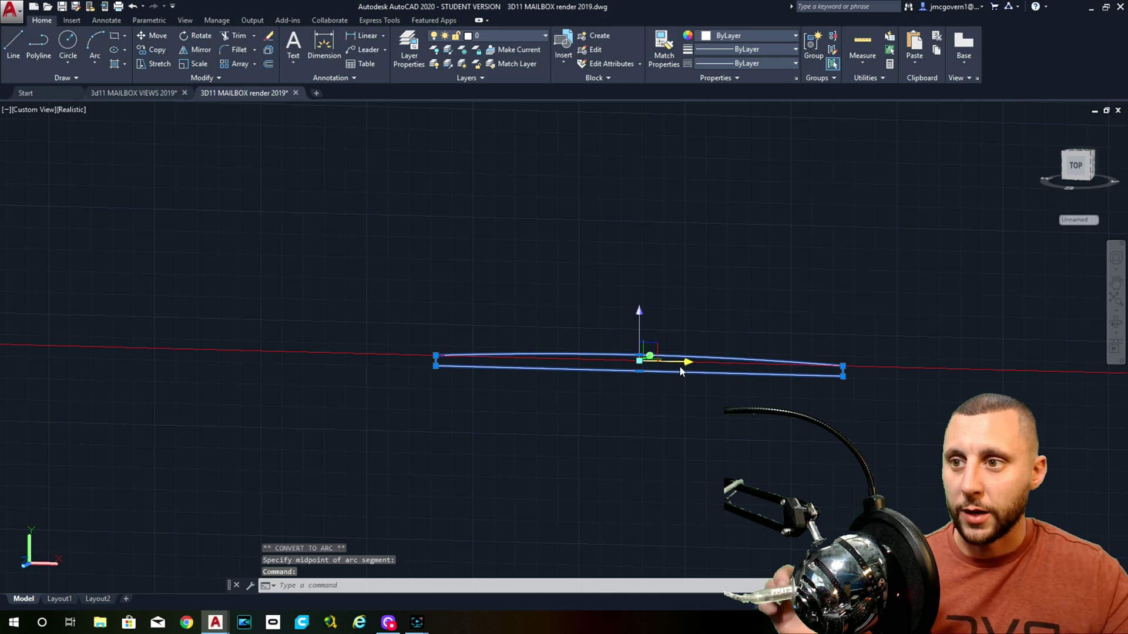
{"action": "key", "text": "Escape"}
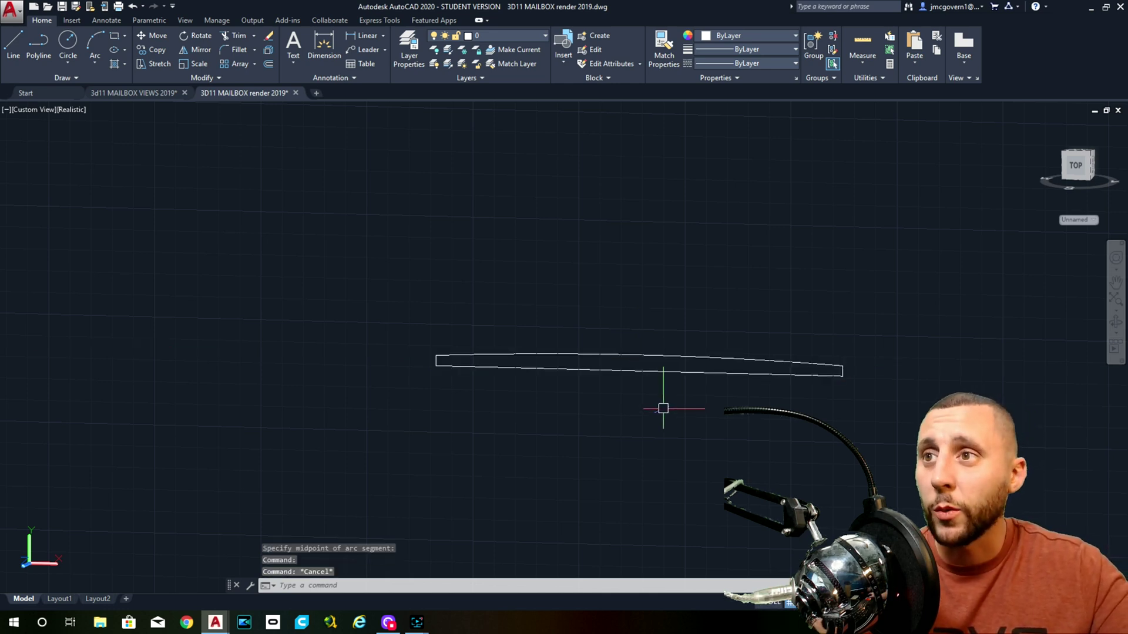
{"action": "scroll", "coordinate": [666, 391], "scroll_direction": "down", "scroll_amount": 3}
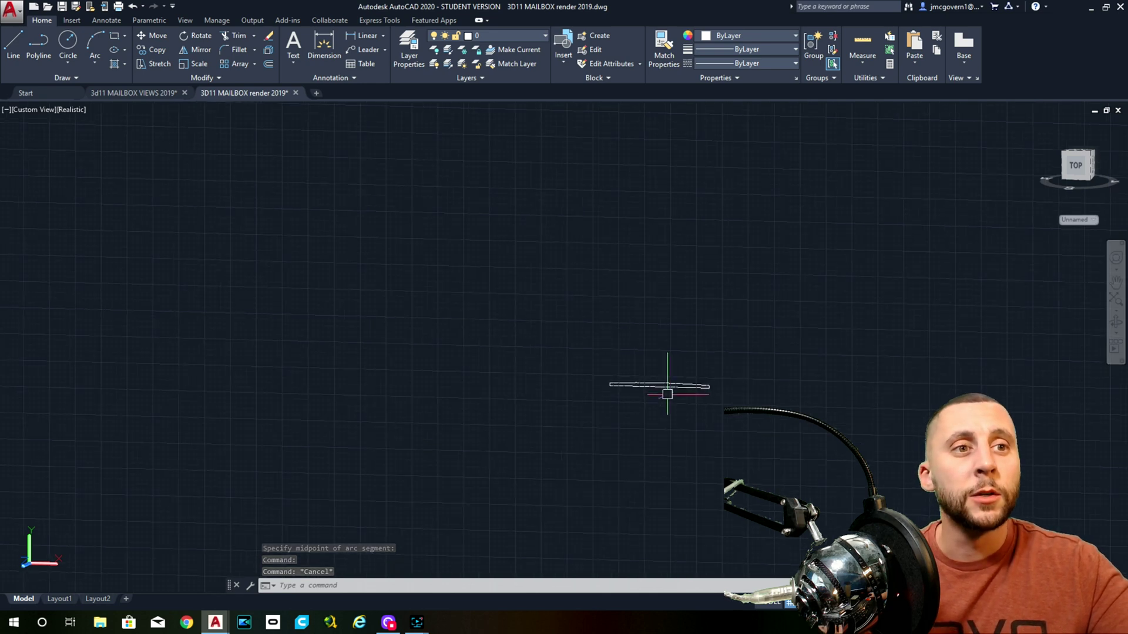
{"action": "middle_click_drag", "start_coordinate": [668, 394], "coordinate": [604, 418], "text": "shift"}
{"action": "middle_click", "coordinate": [613, 411]}
{"action": "middle_click", "coordinate": [613, 411]}
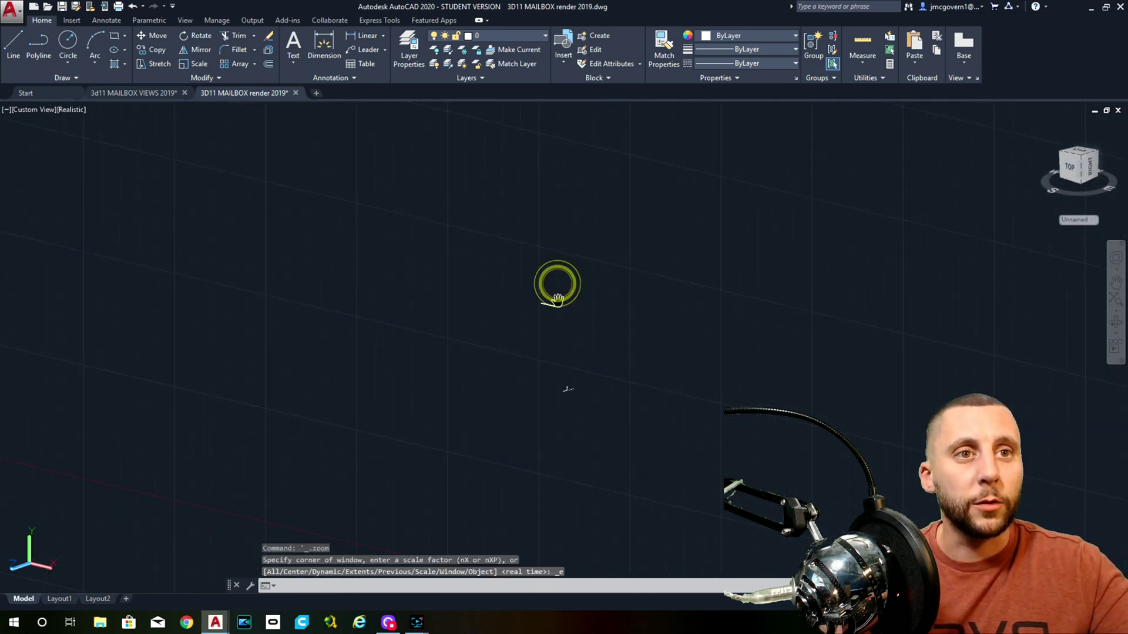
- Move the crowned road outline beside the curbs
{"action": "key", "text": "Escape"}
{"action": "key", "text": "Escape"}
{"action": "left_click", "coordinate": [556, 293]}
{"action": "left_click", "coordinate": [531, 322]}
{"action": "type", "text": "m"}
{"action": "key", "text": "Return"}
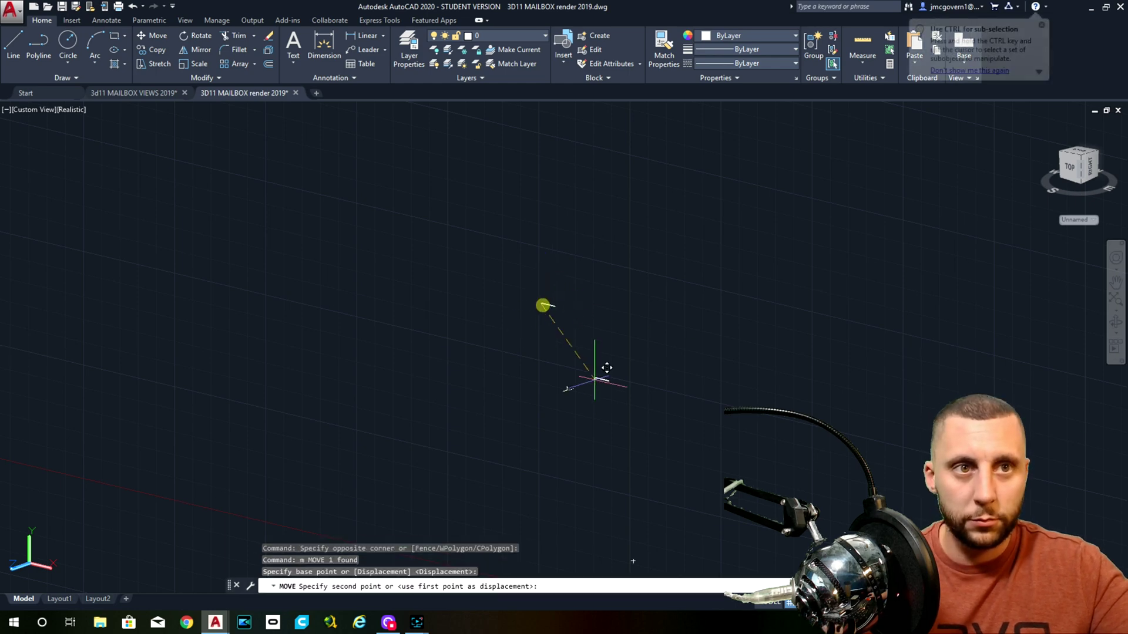
{"action": "left_click", "coordinate": [541, 305]}
{"action": "middle_click_drag", "start_coordinate": [548, 237], "coordinate": [480, 348]}
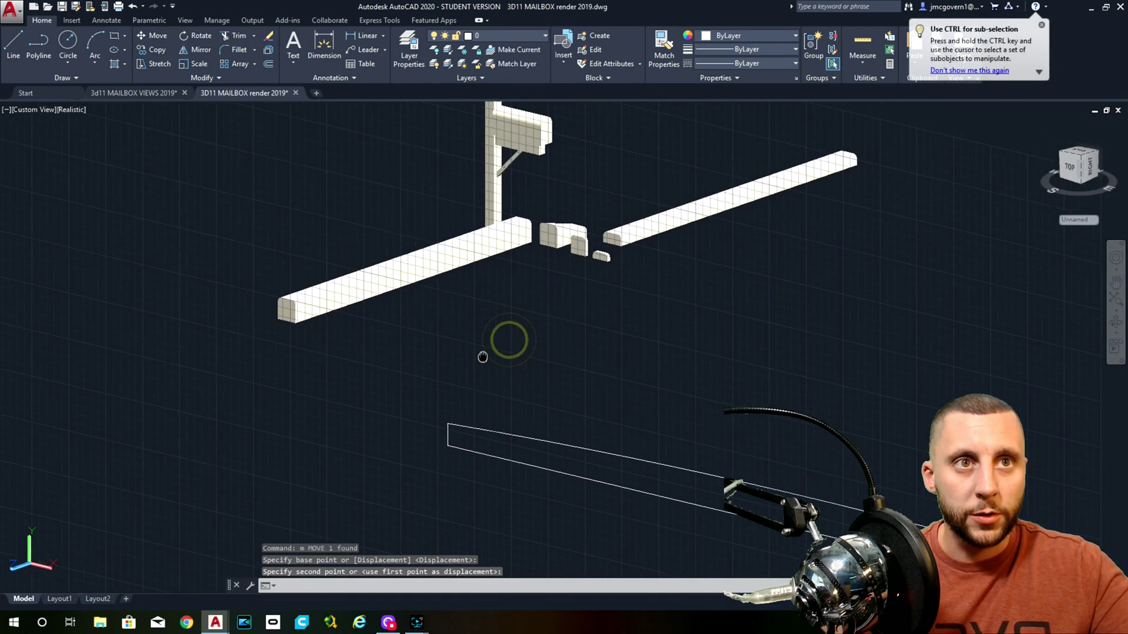
{"action": "left_click", "coordinate": [548, 259]}
- Isolate one small mailbox piece and orbit to inspect it from the right
{"action": "scroll", "coordinate": [528, 288], "scroll_direction": "up", "scroll_amount": 5}
{"action": "scroll", "coordinate": [533, 279], "scroll_direction": "up", "scroll_amount": 3}
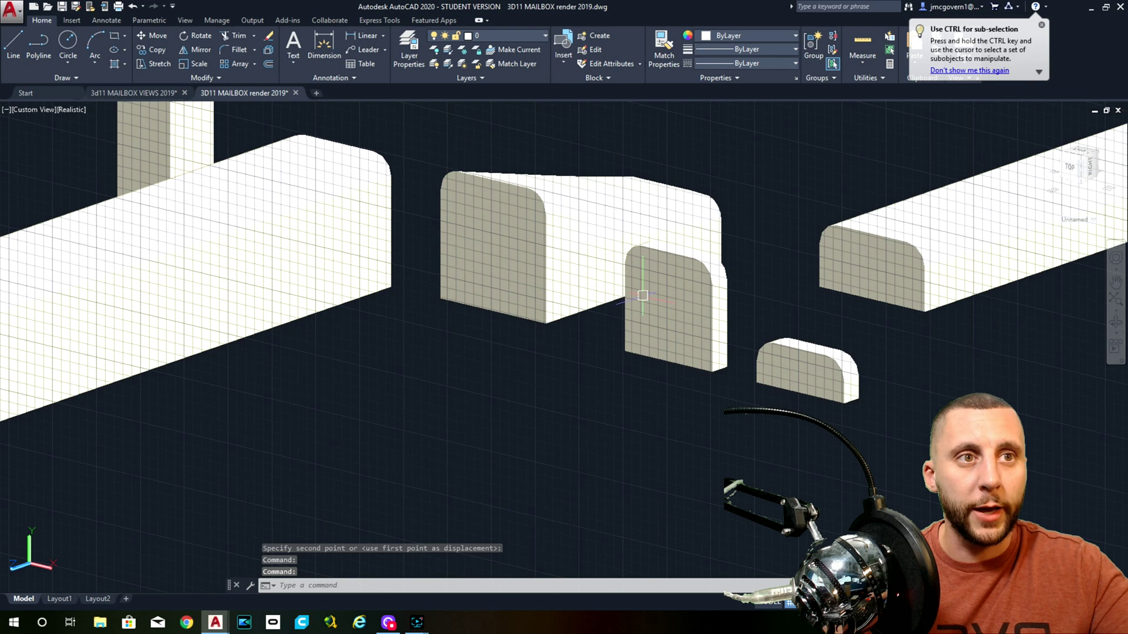
{"action": "left_click", "coordinate": [650, 297]}
{"action": "right_click", "coordinate": [657, 311]}
{"action": "left_click", "coordinate": [674, 398]}
{"action": "middle_click_drag", "start_coordinate": [675, 398], "coordinate": [569, 398], "text": "shift"}
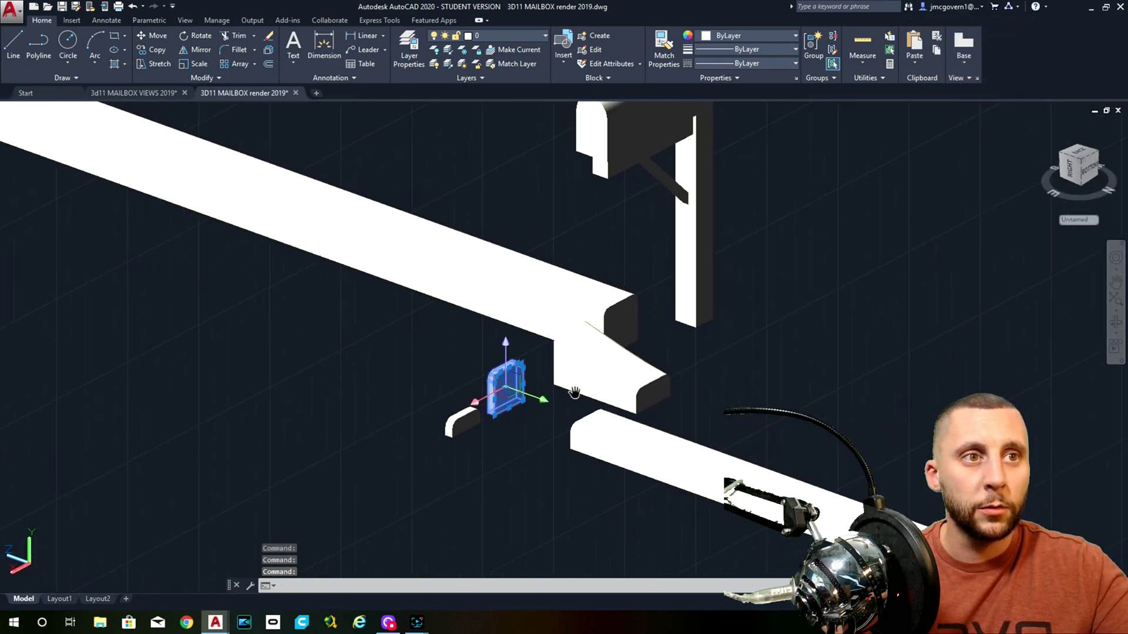
{"action": "key", "text": "Escape"}
{"action": "scroll", "coordinate": [661, 328], "scroll_direction": "up", "scroll_amount": 2}
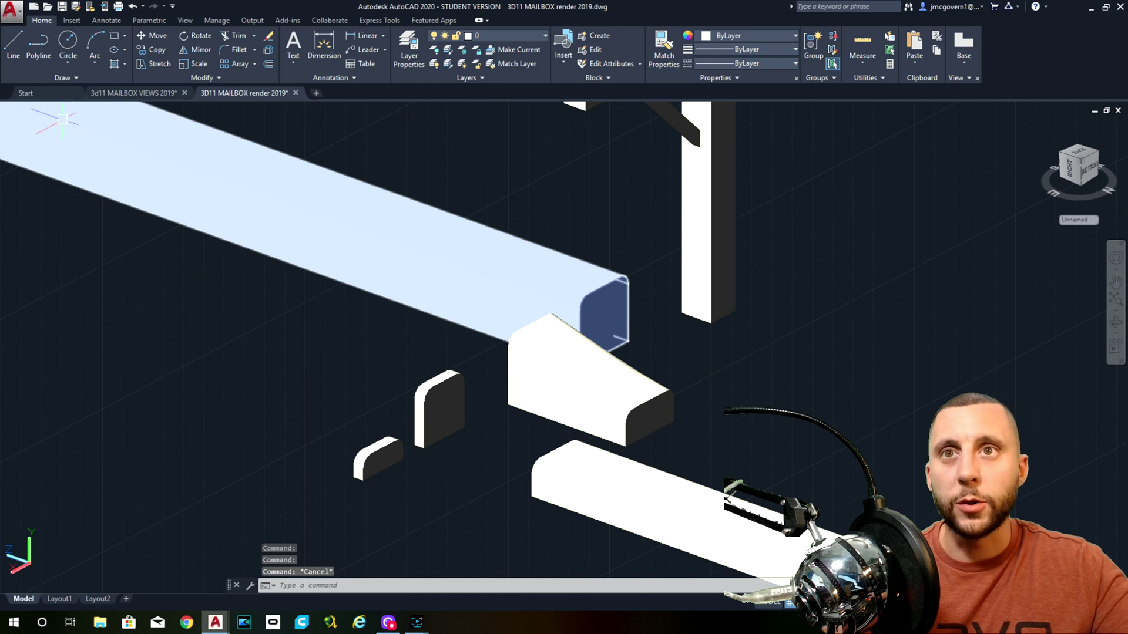
- Switch the viewport to the Top view
{"action": "left_click", "coordinate": [36, 109]}
{"action": "left_click", "coordinate": [59, 138]}
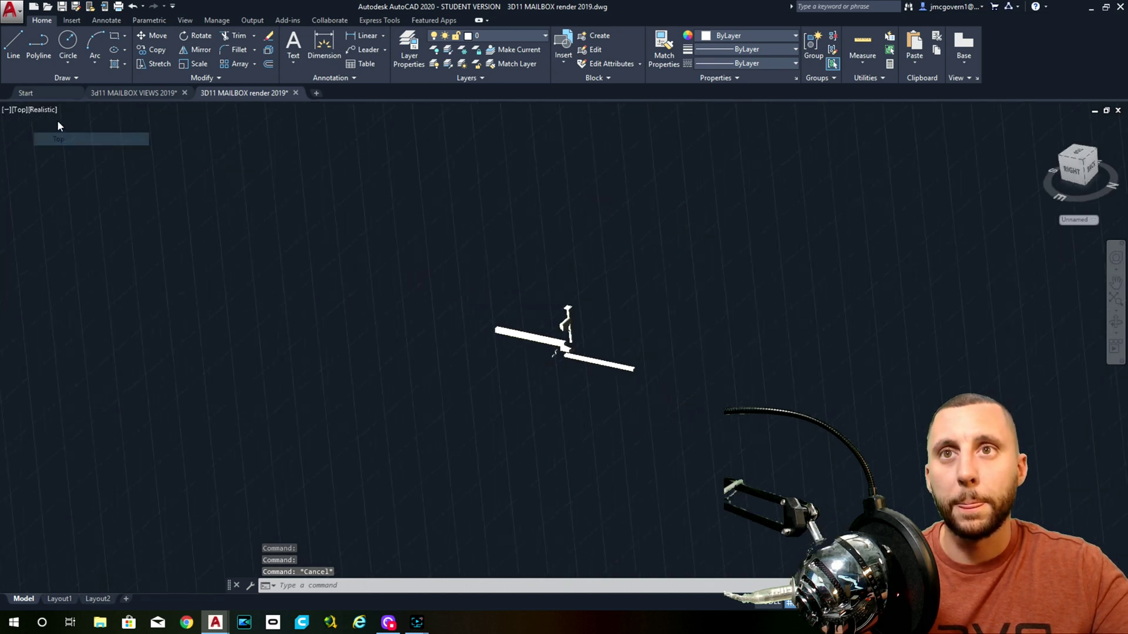
{"action": "left_click", "coordinate": [44, 110]}
- Use 2D Wireframe style and the south-east isometric view
{"action": "left_click", "coordinate": [76, 138]}
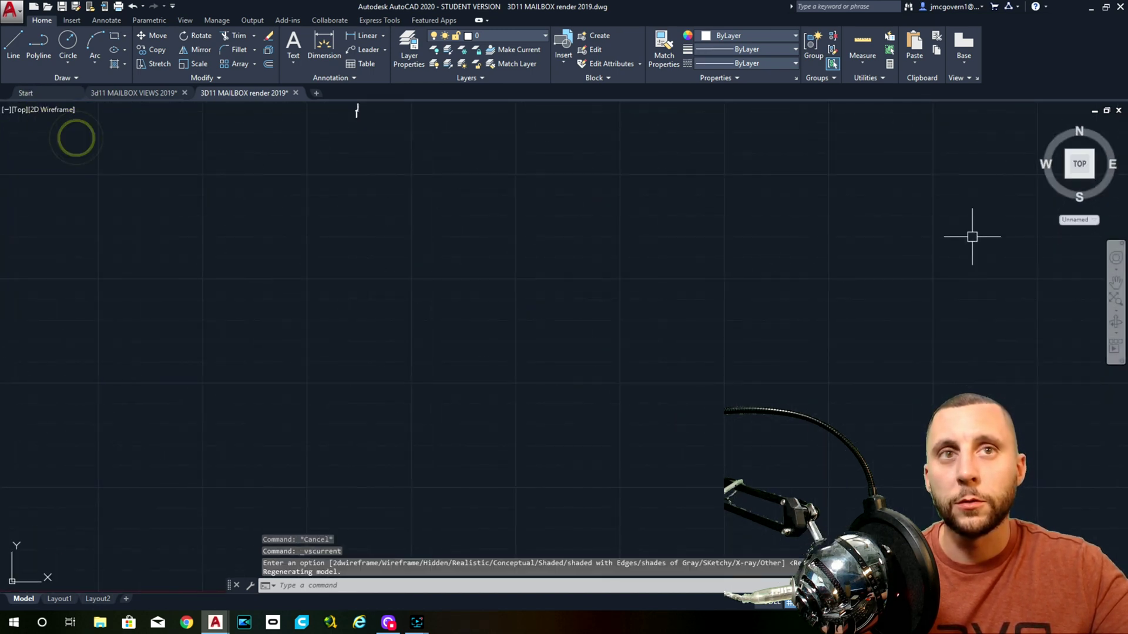
{"action": "left_click", "coordinate": [1099, 179]}
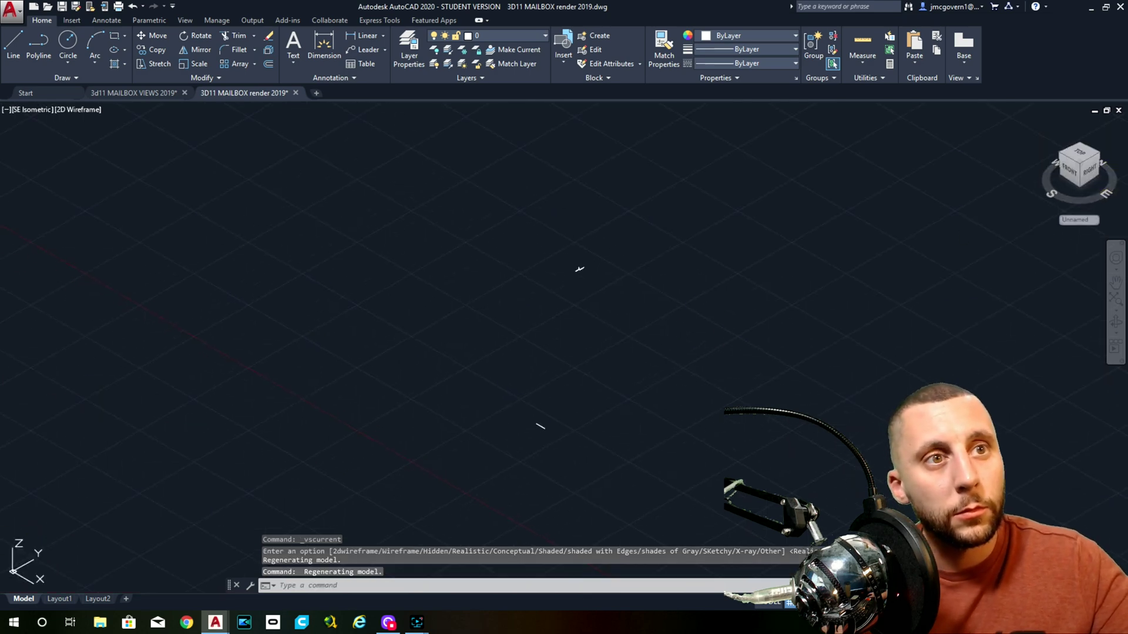
{"action": "scroll", "coordinate": [606, 301], "scroll_direction": "up", "scroll_amount": 10}
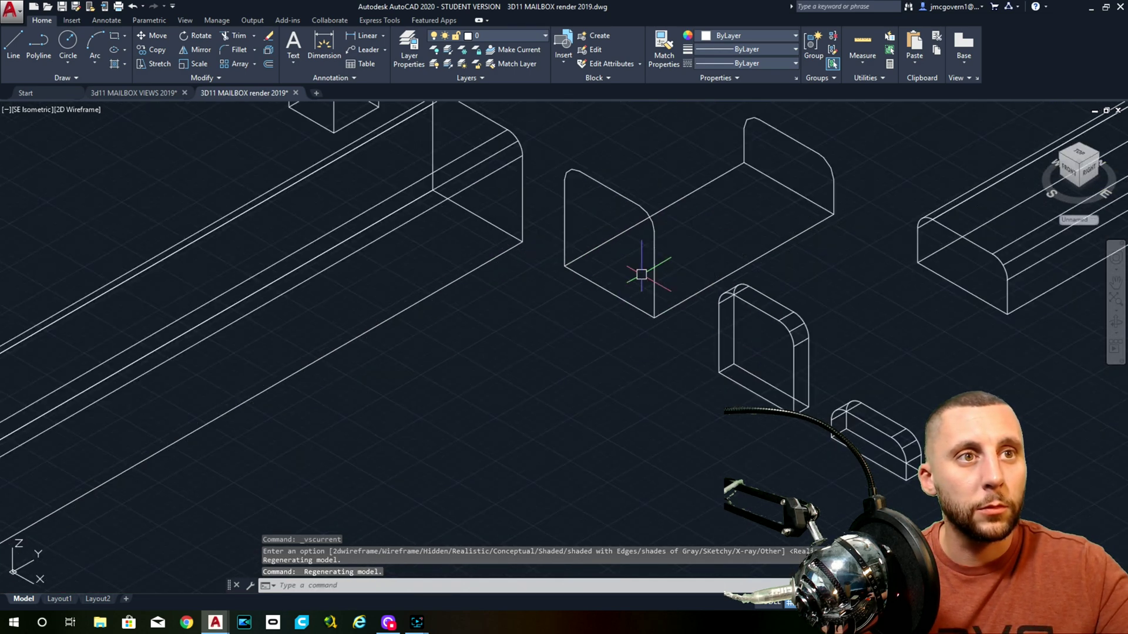
- Move the open mailbox box part onto the bar's end corner
{"action": "left_click", "coordinate": [586, 293]}
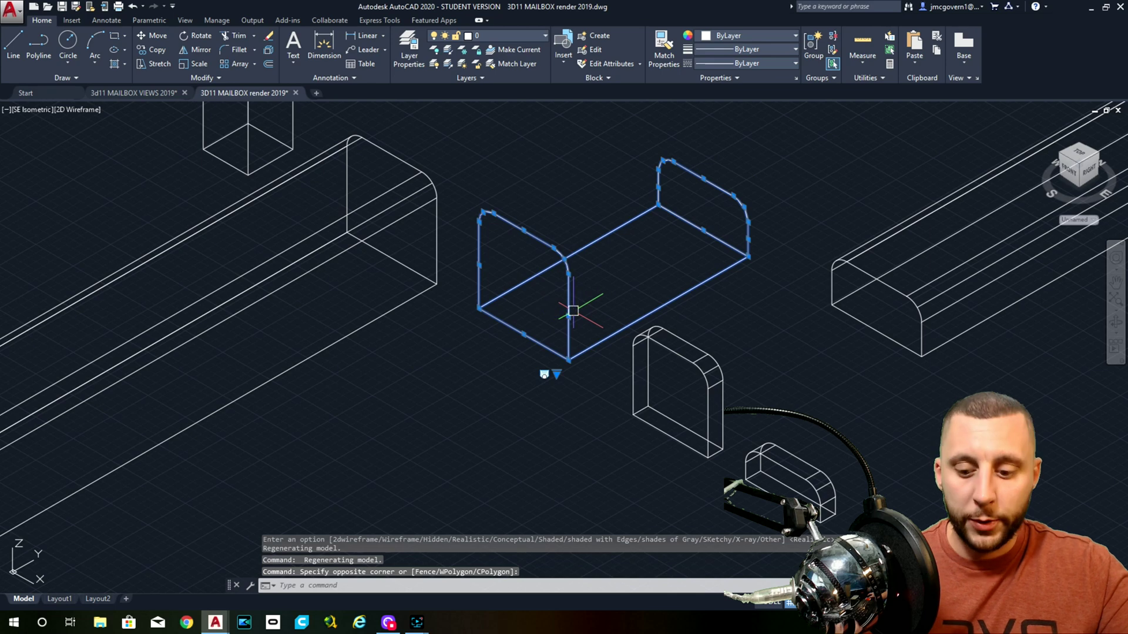
{"action": "type", "text": "m"}
{"action": "key", "text": "Return"}
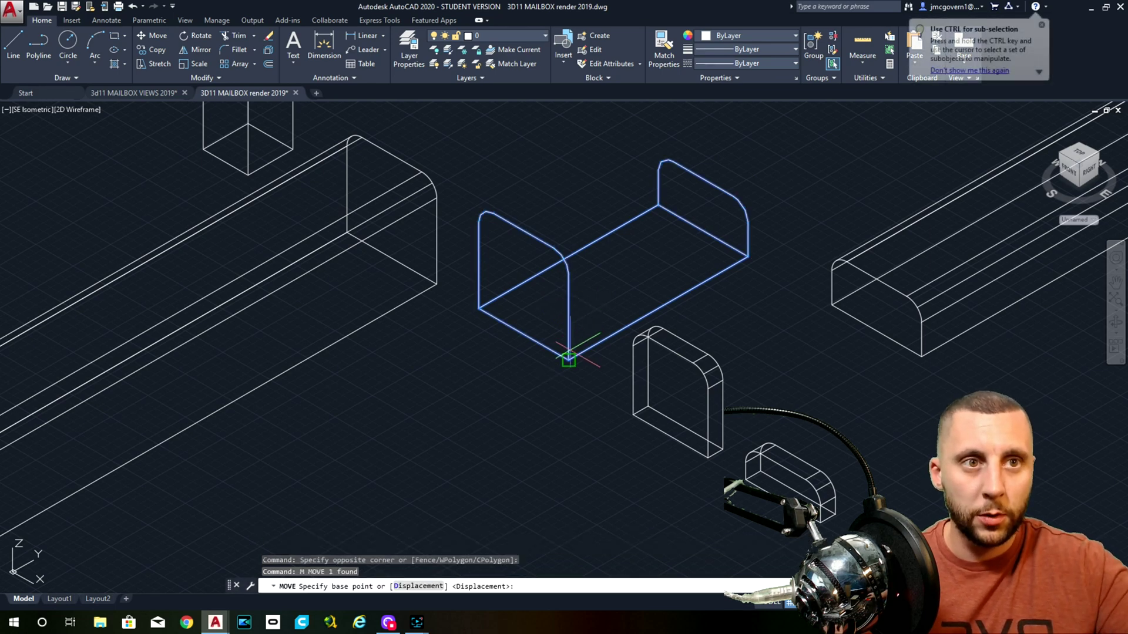
{"action": "left_click", "coordinate": [568, 360]}
{"action": "left_click", "coordinate": [435, 279]}
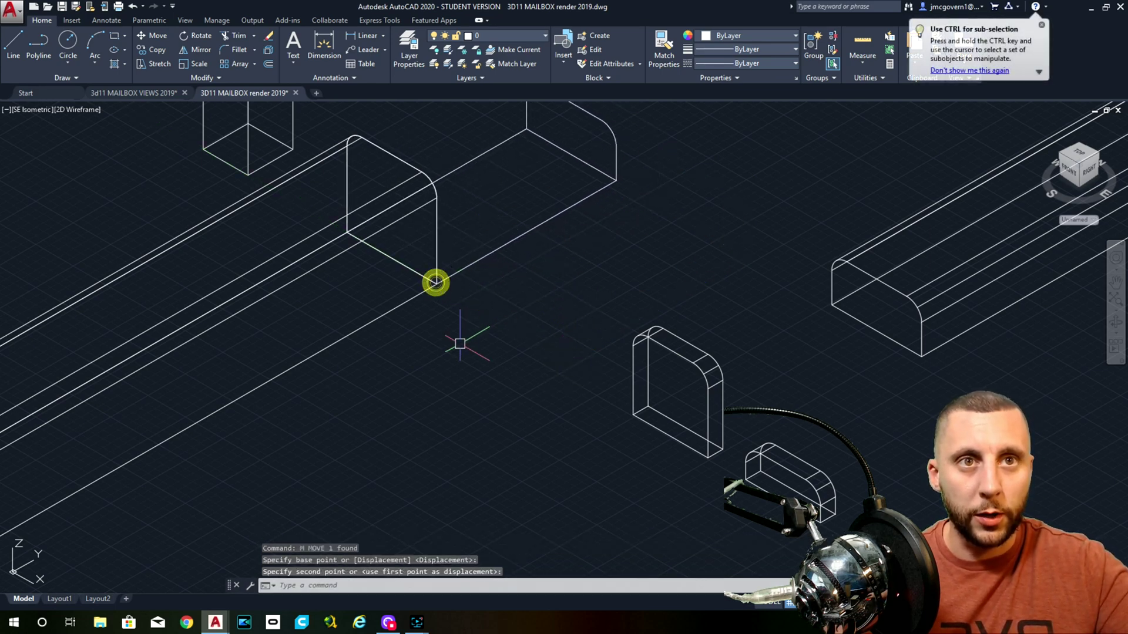
{"action": "middle_click_drag", "start_coordinate": [460, 301], "coordinate": [437, 358]}
- Reselect the mailbox box solid and move it 1 unit
{"action": "type", "text": "m"}
{"action": "key", "text": "Return"}
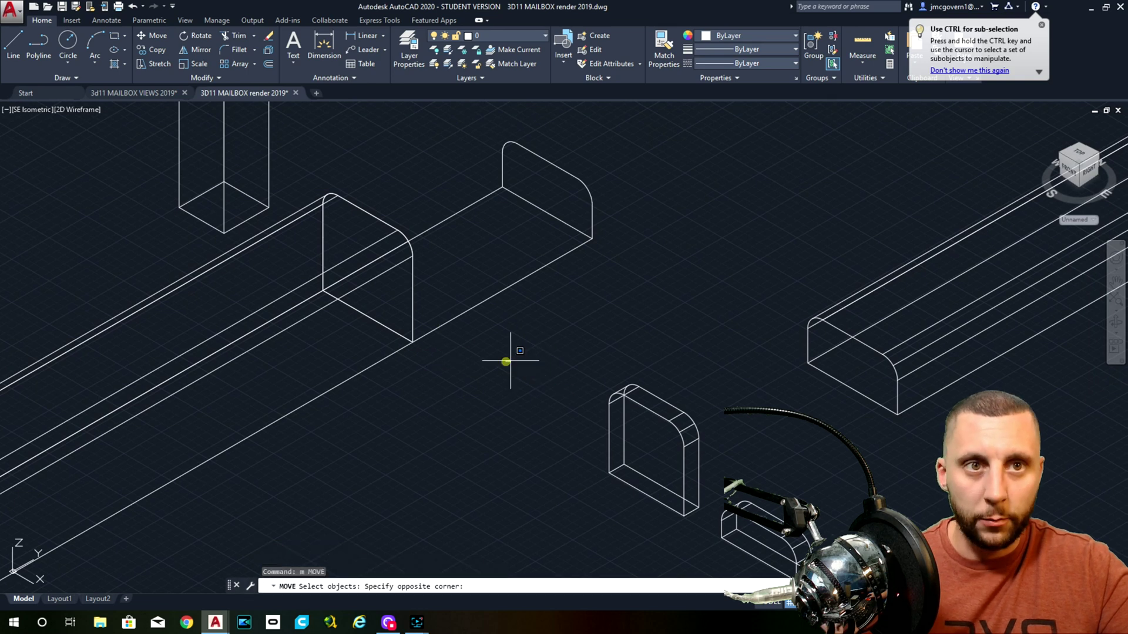
{"action": "left_click", "coordinate": [515, 354]}
{"action": "left_click", "coordinate": [548, 339]}
{"action": "type", "text": "m"}
{"action": "key", "text": "Return"}
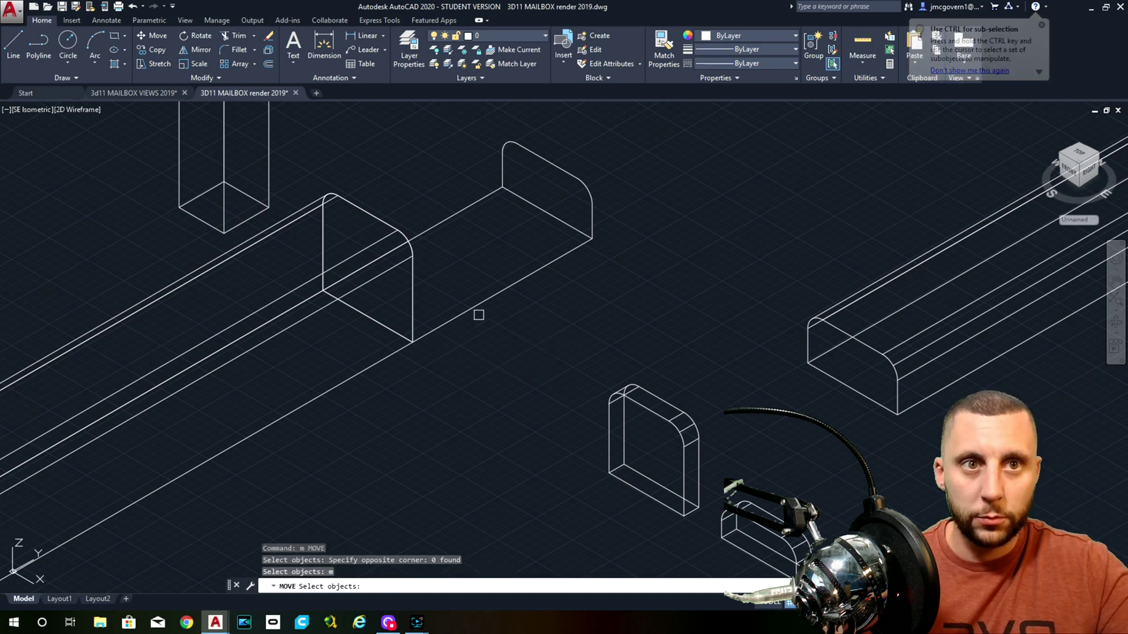
{"action": "left_click", "coordinate": [473, 308]}
{"action": "key", "text": "Escape"}
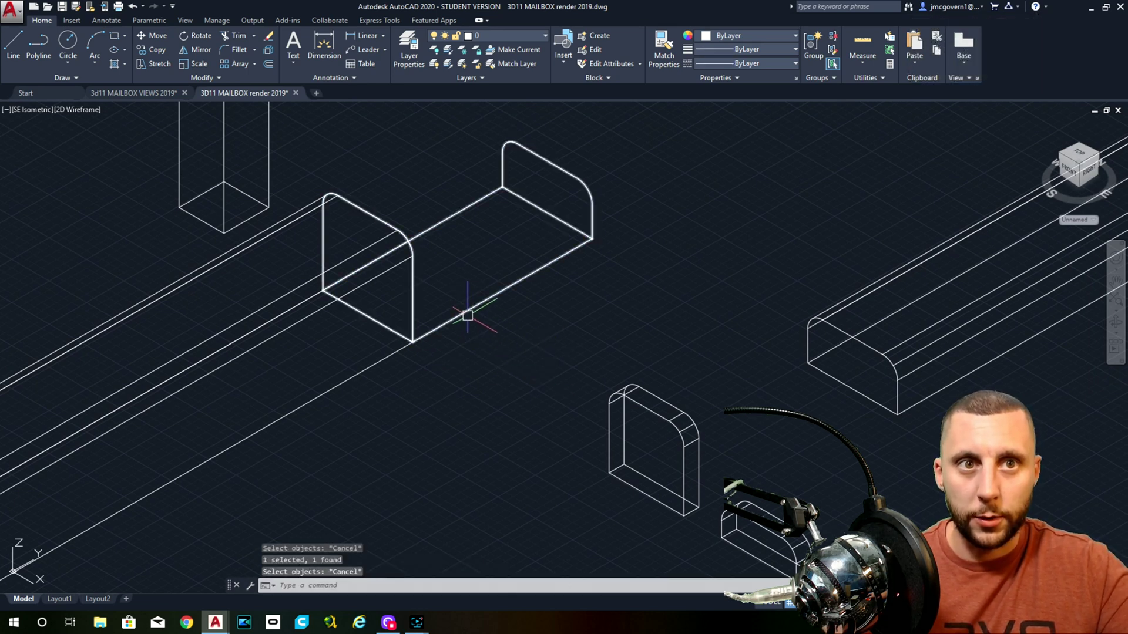
{"action": "left_click", "coordinate": [464, 313]}
{"action": "type", "text": "m"}
{"action": "key", "text": "Return"}
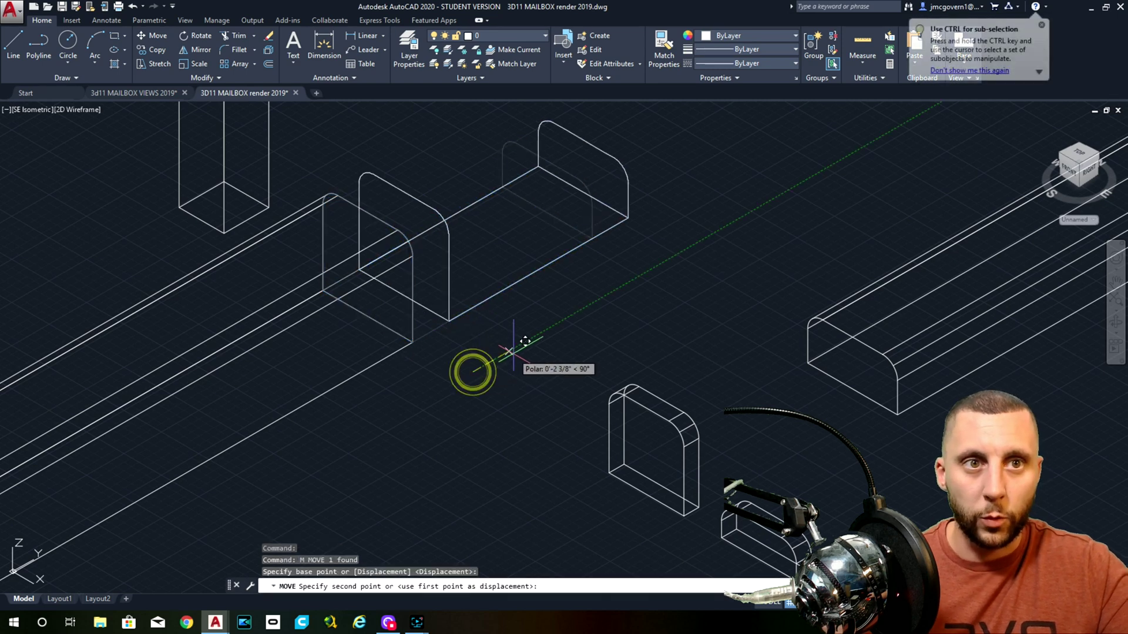
{"action": "left_click", "coordinate": [474, 373]}
{"action": "type", "text": "1"}
{"action": "key", "text": "Return"}
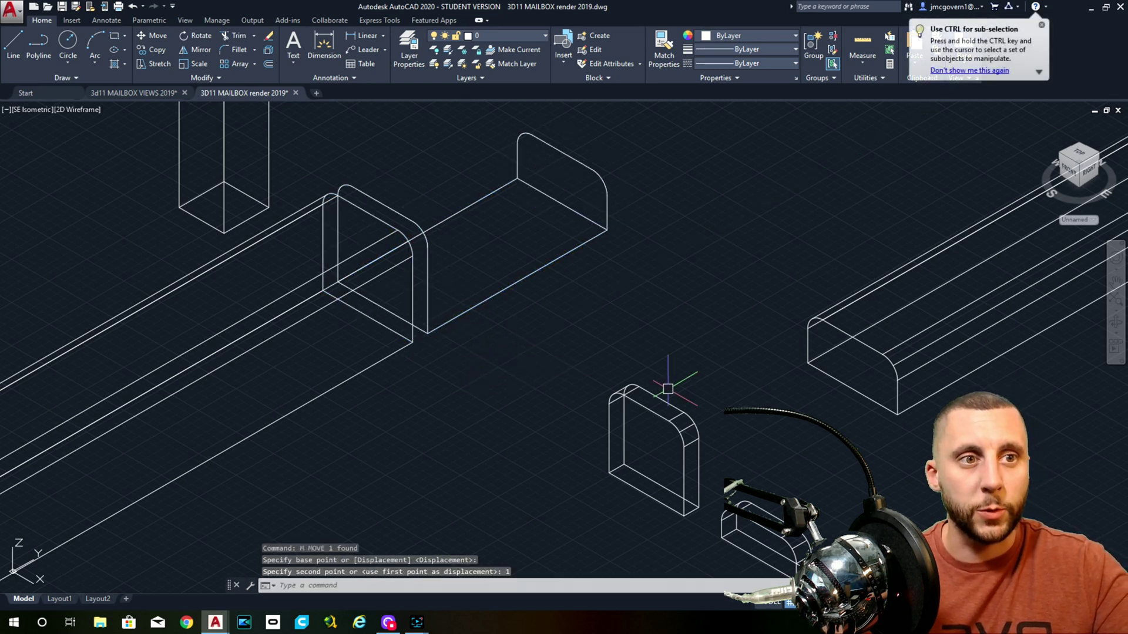
- Move the small end solid into the box's left opening
{"action": "left_click", "coordinate": [699, 398]}
{"action": "left_click", "coordinate": [669, 415]}
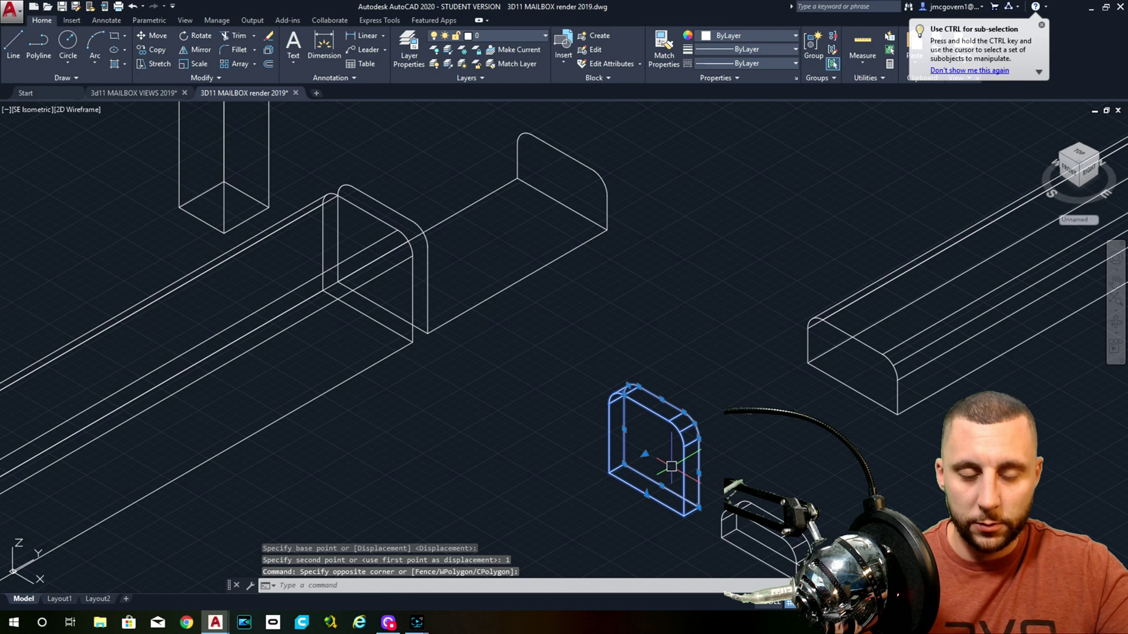
{"action": "type", "text": "m"}
{"action": "key", "text": "Return"}
{"action": "left_click", "coordinate": [645, 495]}
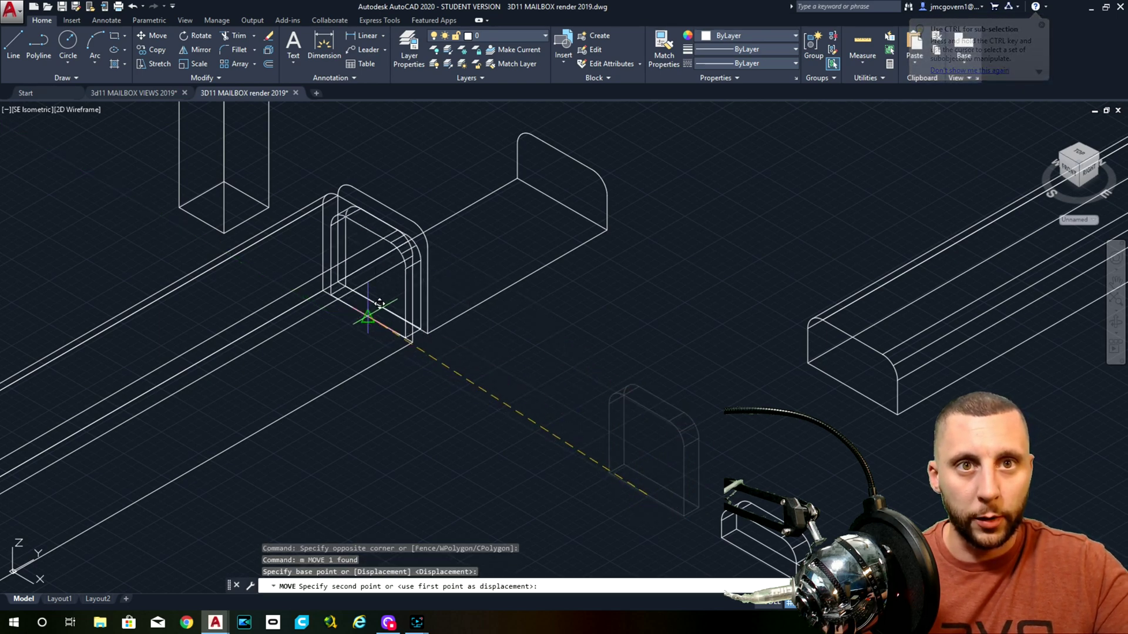
{"action": "left_click", "coordinate": [362, 317]}
- Switch to Conceptual shading and select the small end block below the curbs
{"action": "middle_click_drag", "start_coordinate": [467, 374], "coordinate": [189, 151], "text": "shift"}
{"action": "left_click", "coordinate": [82, 112]}
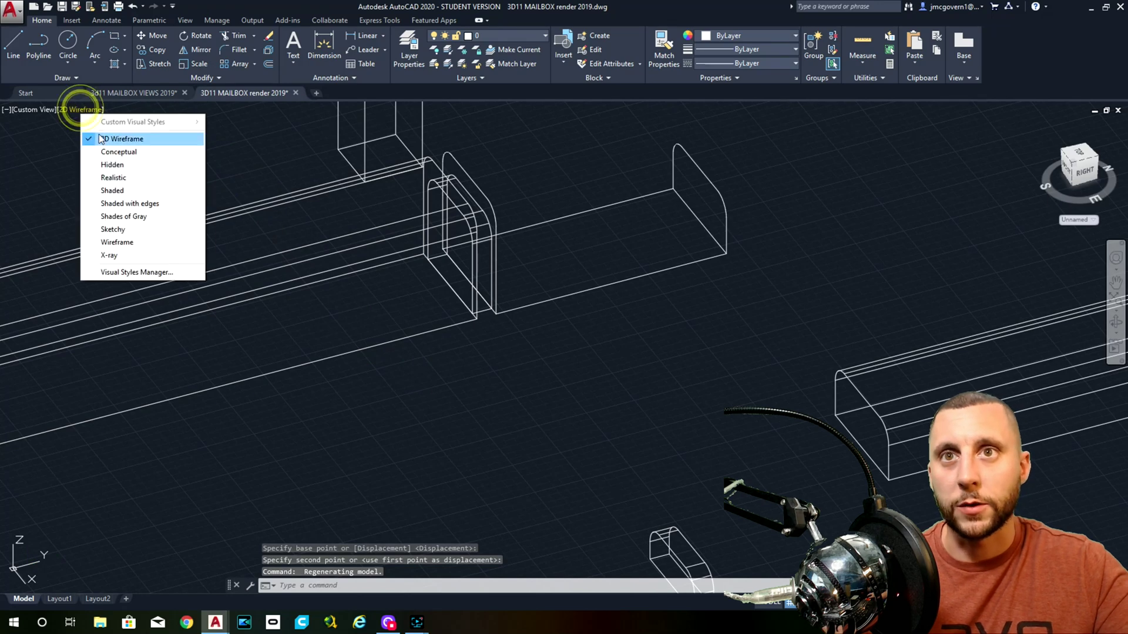
{"action": "left_click", "coordinate": [101, 153]}
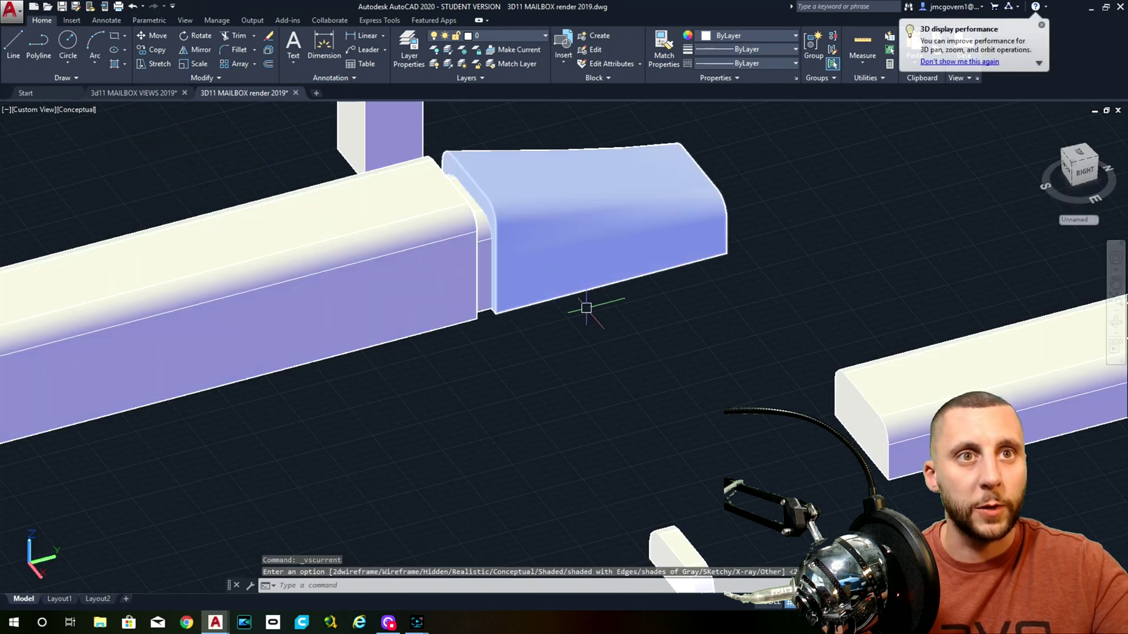
{"action": "middle_click_drag", "start_coordinate": [683, 427], "coordinate": [668, 359]}
{"action": "left_click", "coordinate": [700, 447]}
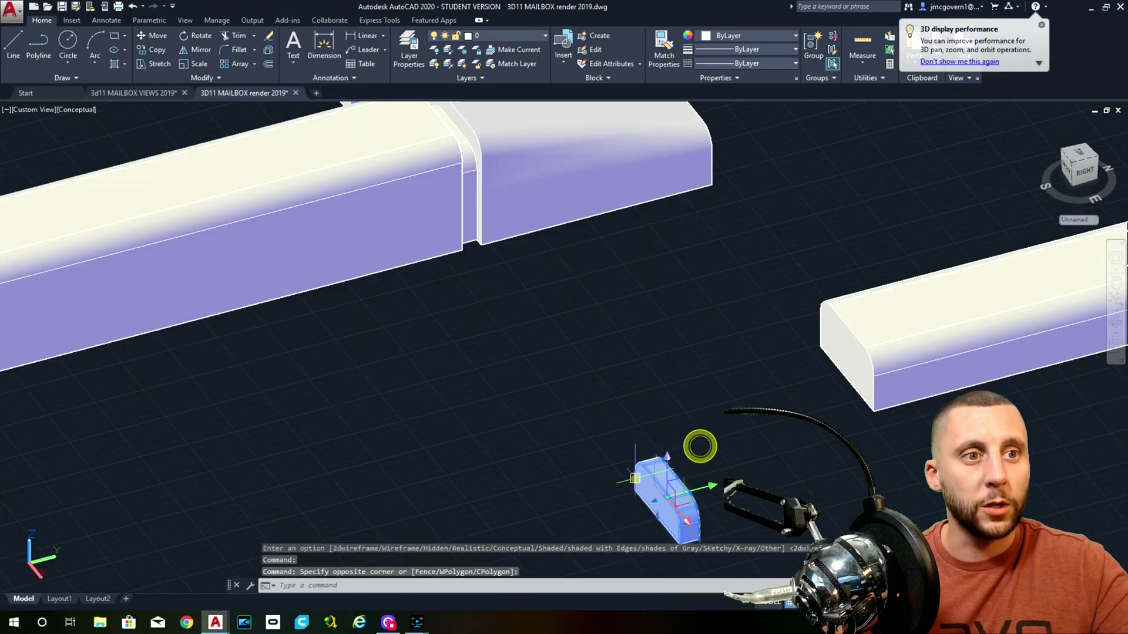
- Switch to 2D Wireframe and move the small end block by its corner onto the curb's end
{"action": "left_click", "coordinate": [71, 109]}
{"action": "left_click", "coordinate": [97, 139]}
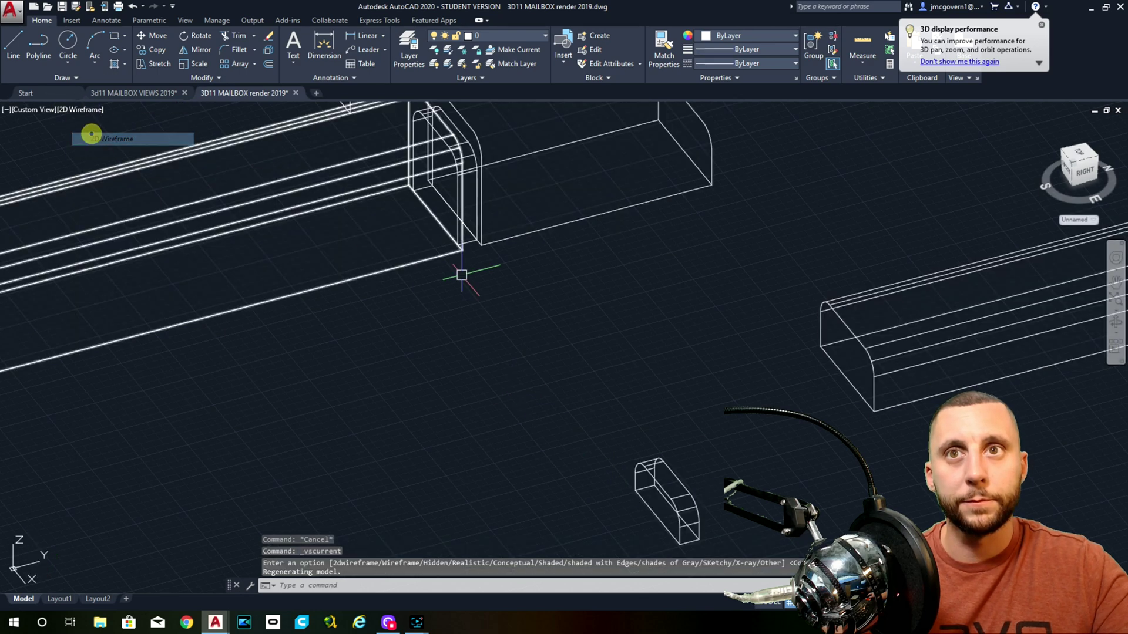
{"action": "type", "text": "m"}
{"action": "key", "text": "Return"}
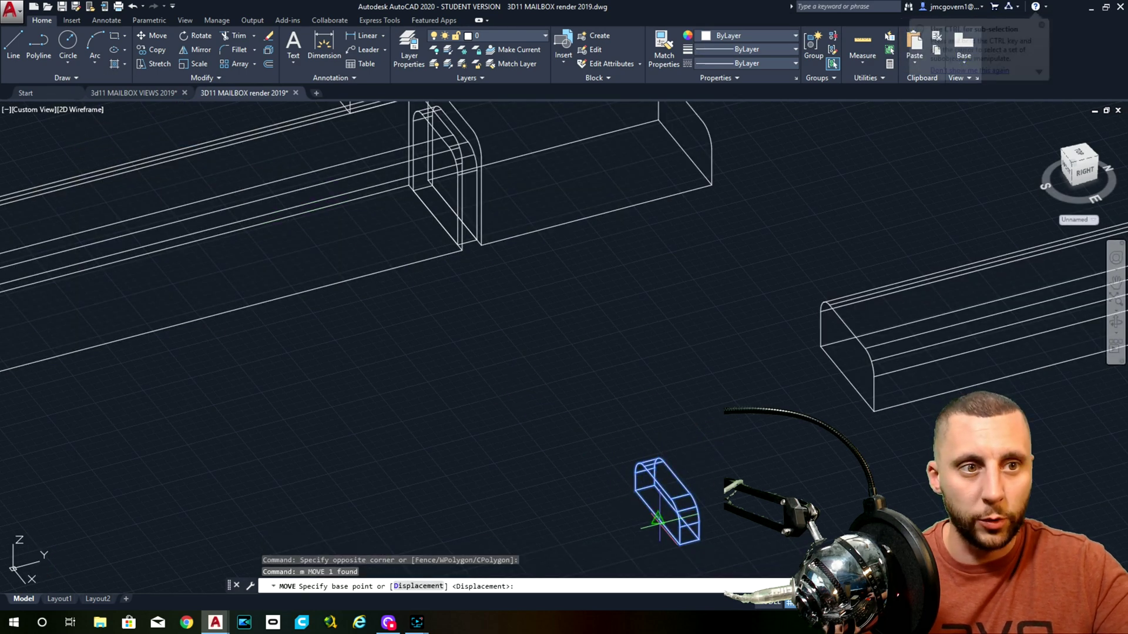
{"action": "left_click", "coordinate": [655, 521]}
{"action": "left_click", "coordinate": [681, 148]}
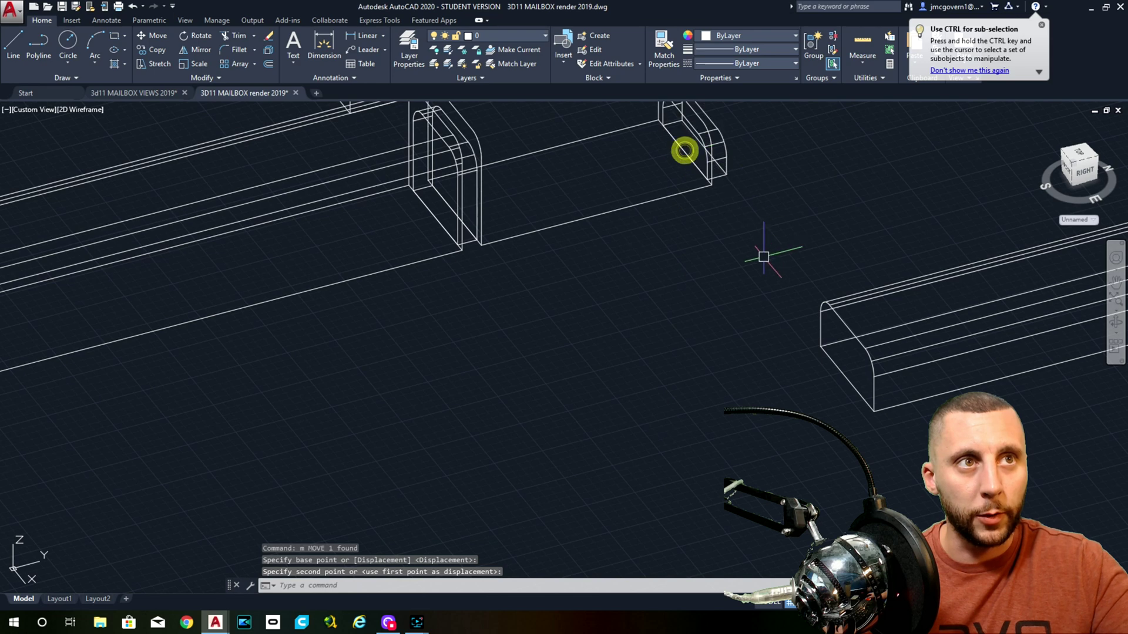
- Move the long curb bar by its corner endpoint to the curb joint
{"action": "middle_click_drag", "start_coordinate": [760, 255], "coordinate": [608, 299]}
{"action": "left_click", "coordinate": [783, 299]}
{"action": "left_click", "coordinate": [692, 417]}
{"action": "type", "text": "m"}
{"action": "key", "text": "Return"}
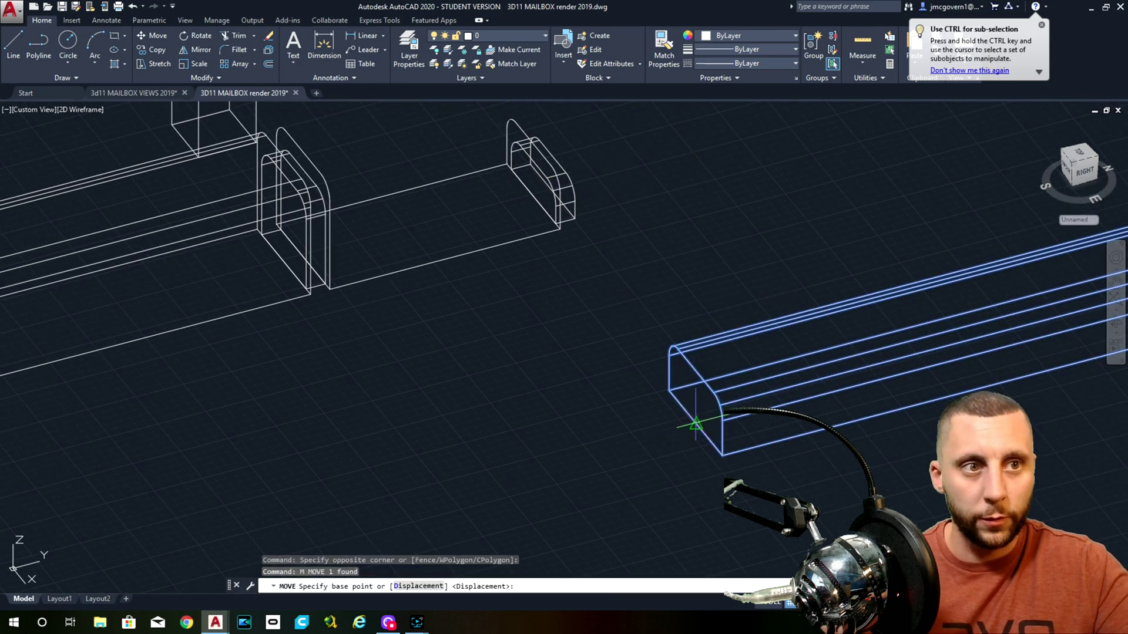
{"action": "left_click", "coordinate": [692, 424]}
{"action": "scroll", "coordinate": [564, 179], "scroll_direction": "up", "scroll_amount": 4}
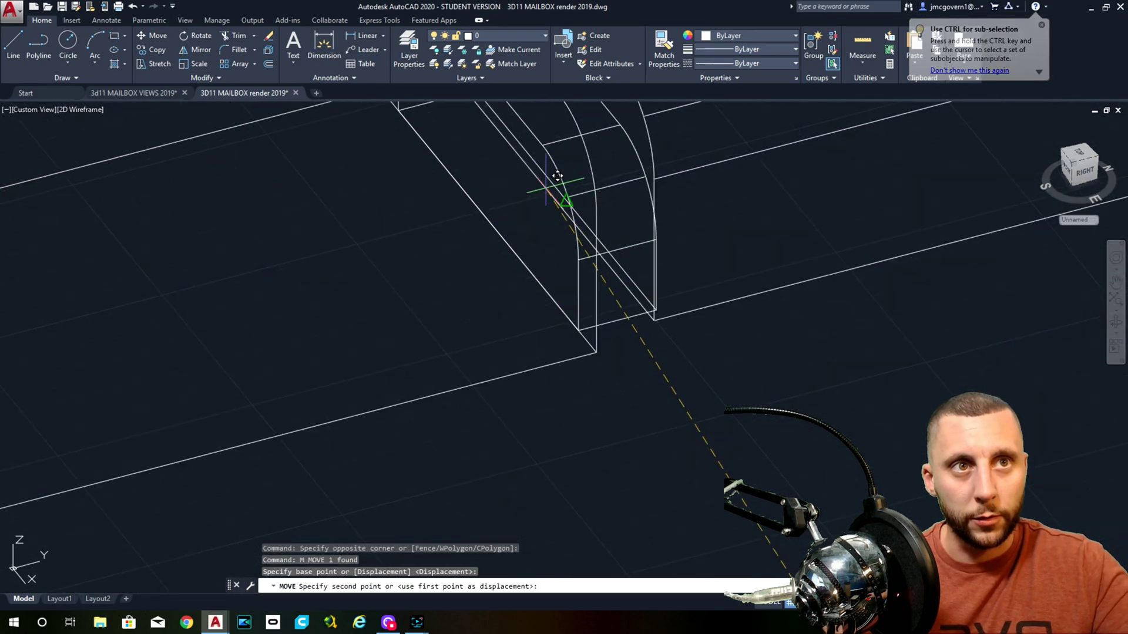
{"action": "scroll", "coordinate": [573, 203], "scroll_direction": "down", "scroll_amount": 3}
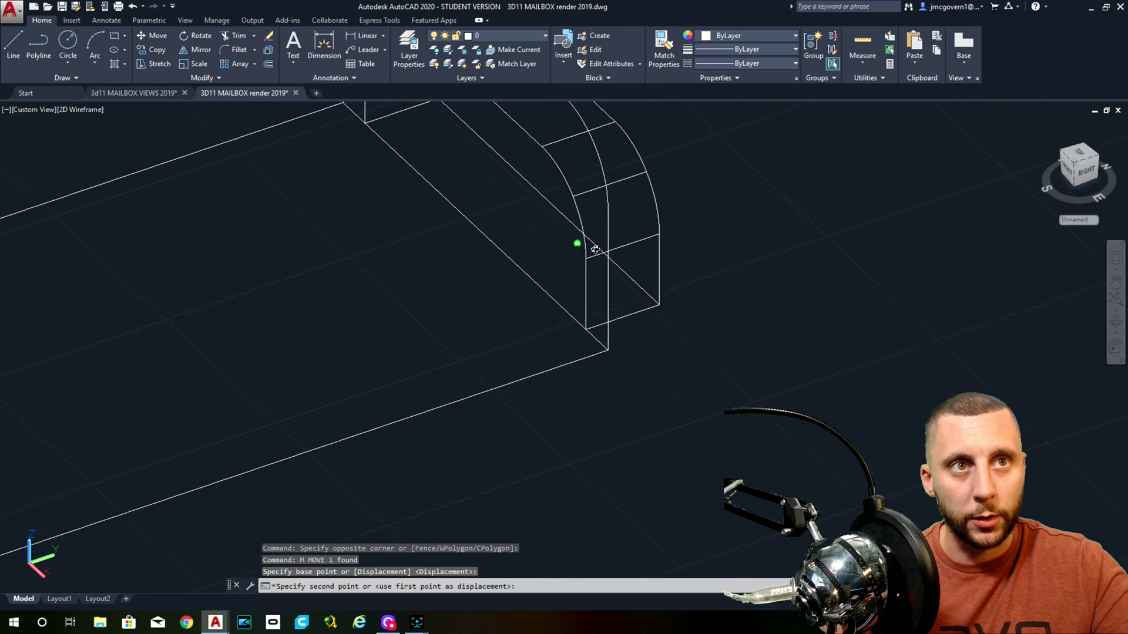
{"action": "middle_click_drag", "start_coordinate": [573, 202], "coordinate": [522, 196], "text": "shift"}
{"action": "scroll", "coordinate": [505, 213], "scroll_direction": "down", "scroll_amount": 5}
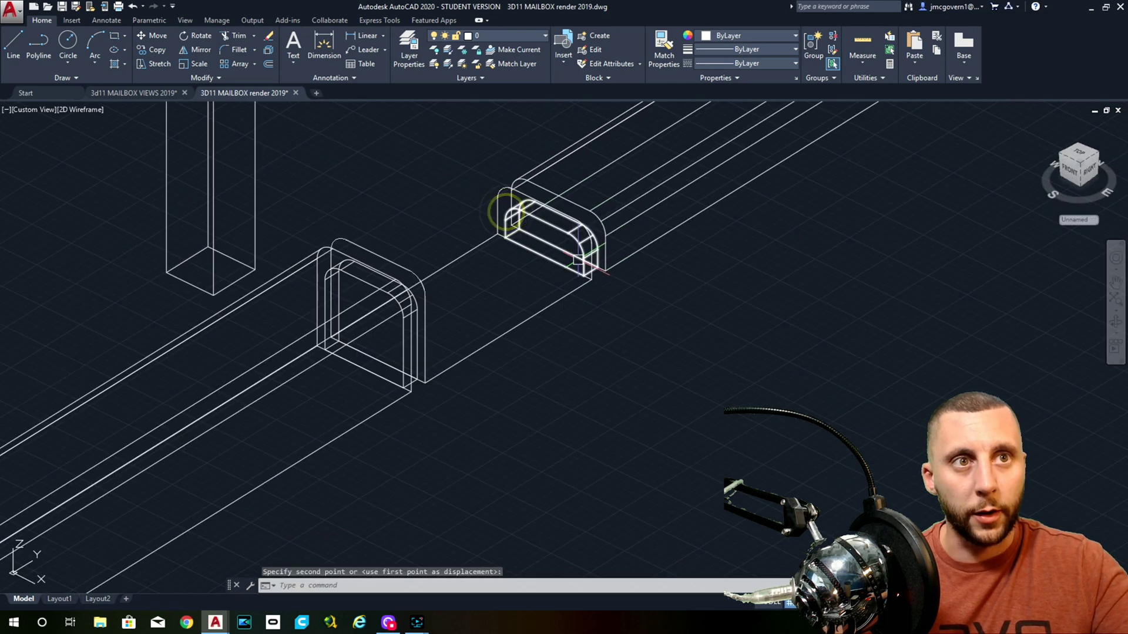
{"action": "key", "text": "Escape"}
- Return the model to the shaded Conceptual visual style
{"action": "mouse_move", "coordinate": [599, 294]}
{"action": "middle_mouse_down"}
{"action": "mouse_move", "coordinate": [591, 322]}
{"action": "mouse_move", "coordinate": [562, 311]}
{"action": "middle_mouse_up"}
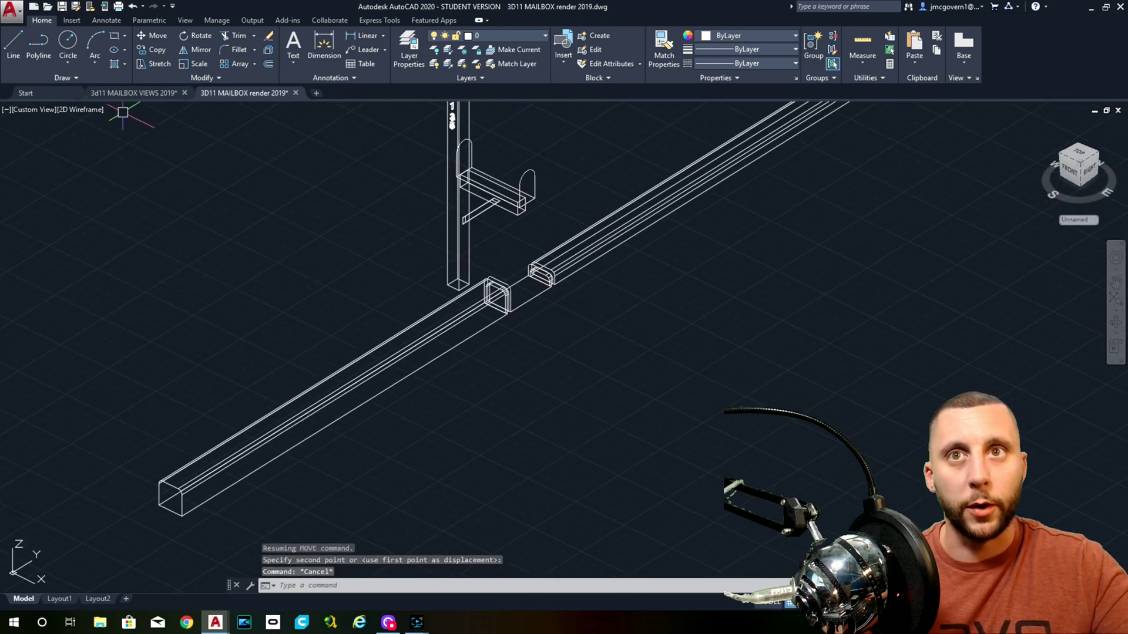
{"action": "left_click", "coordinate": [101, 110]}
{"action": "left_click", "coordinate": [132, 150]}
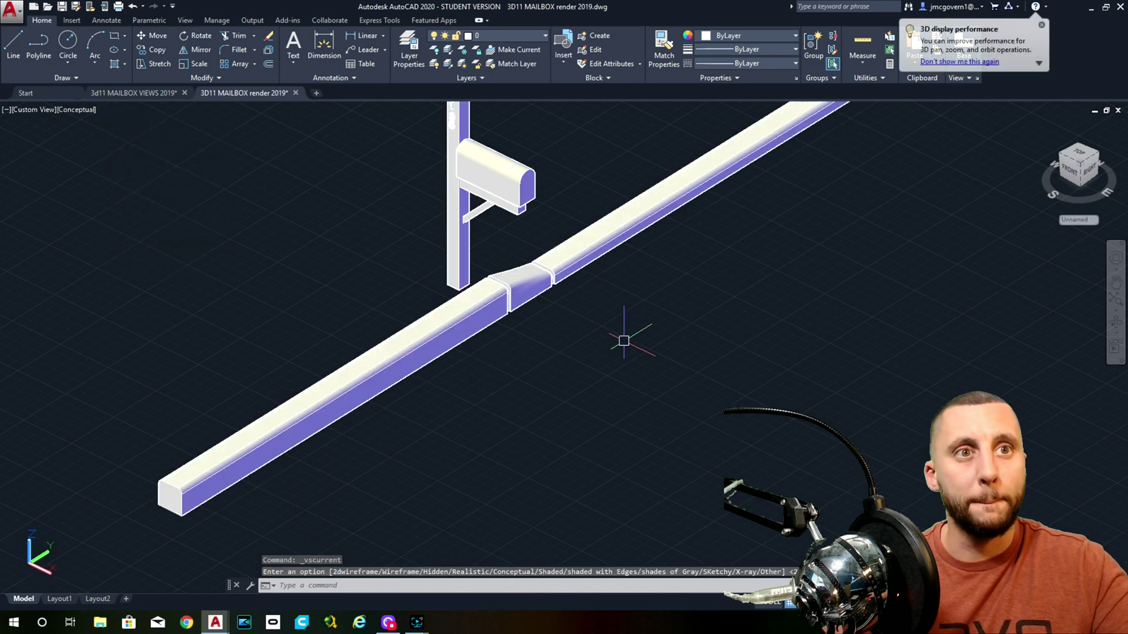
- Select the left curb bar and its end cap for copying with COPY
{"action": "middle_click_drag", "start_coordinate": [559, 403], "coordinate": [503, 428], "text": "shift"}
{"action": "scroll", "coordinate": [470, 393], "scroll_direction": "up", "scroll_amount": 5}
{"action": "left_click", "coordinate": [455, 347]}
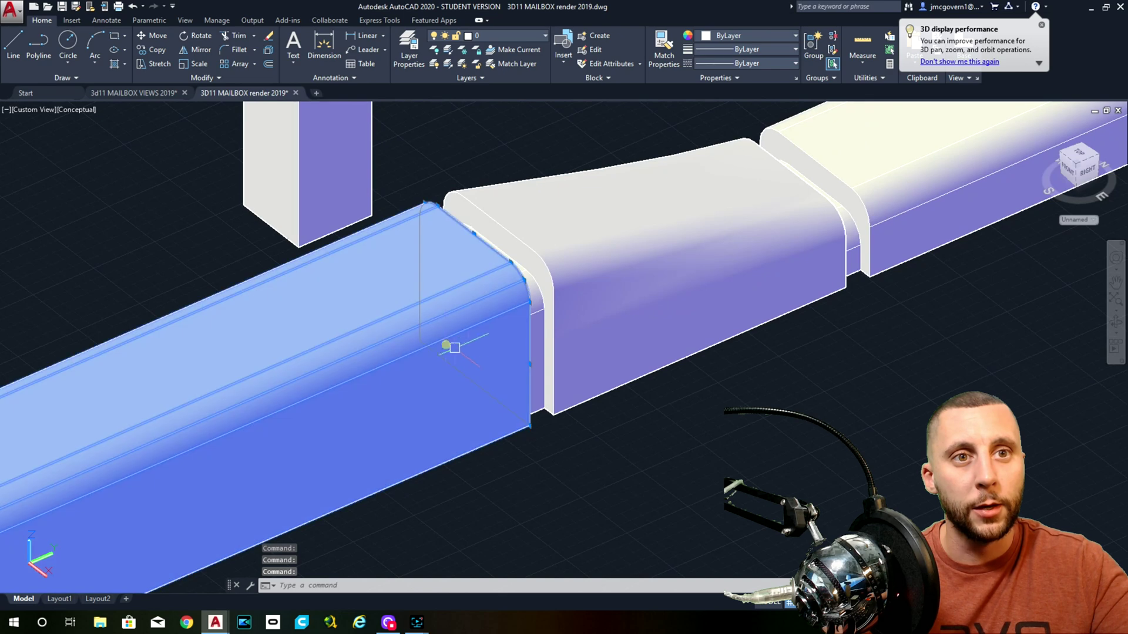
{"action": "left_click", "coordinate": [537, 310]}
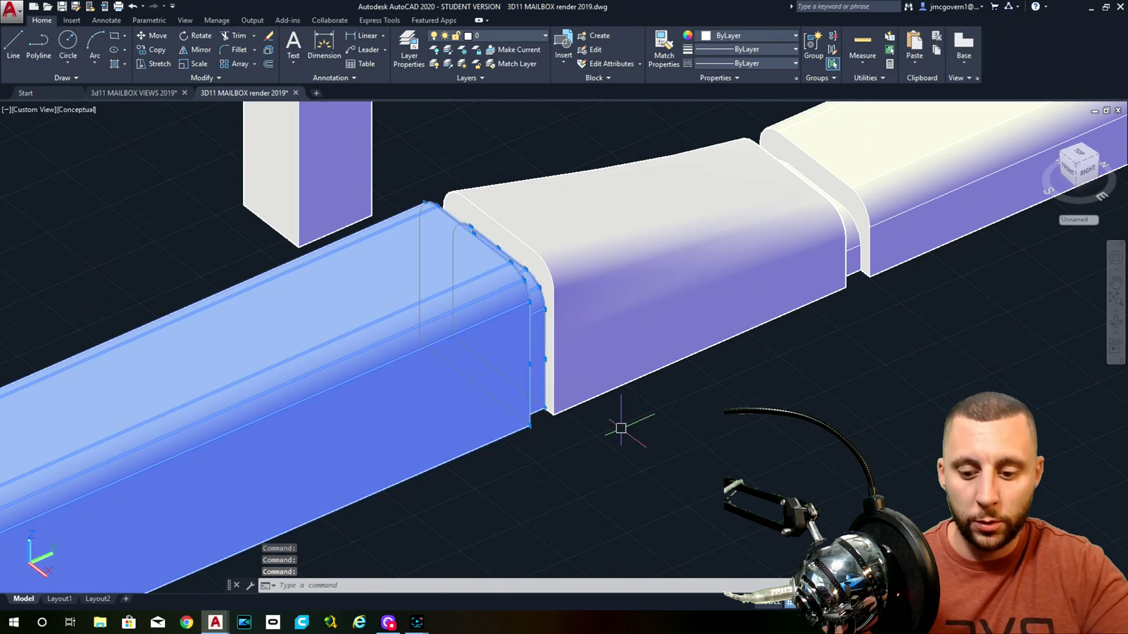
{"action": "type", "text": "copy"}
{"action": "key", "text": "Return"}
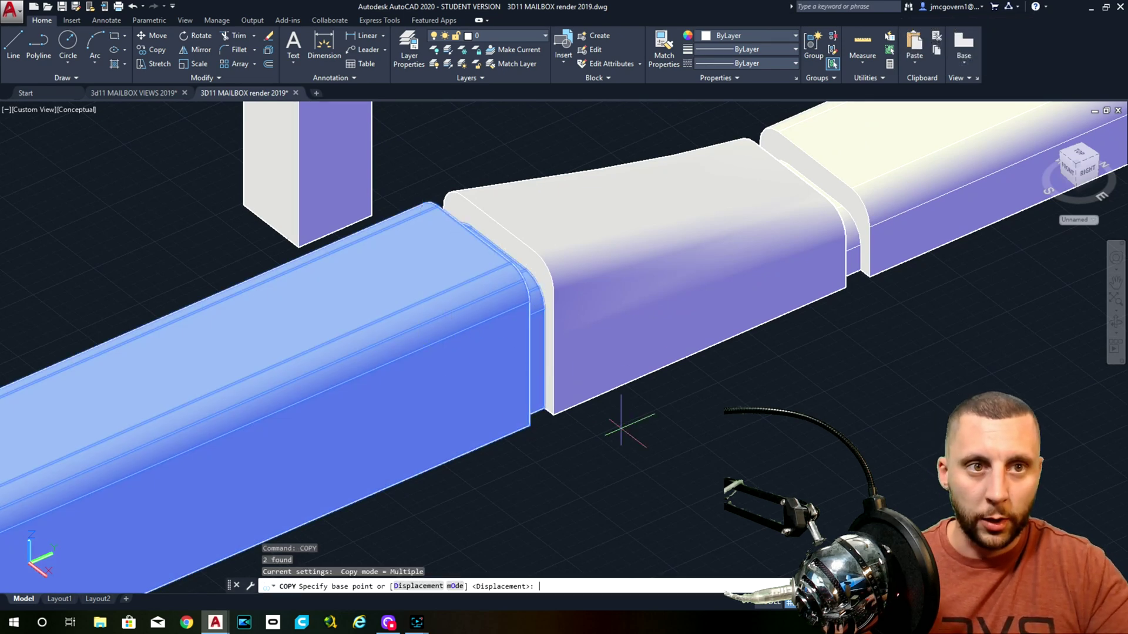
- Place the copy from the joint endpoint onto the bar's far end, extending the curb
{"action": "left_click", "coordinate": [553, 415]}
{"action": "scroll", "coordinate": [553, 415], "scroll_direction": "down", "scroll_amount": 4}
{"action": "scroll", "coordinate": [488, 394], "scroll_direction": "up", "scroll_amount": 2}
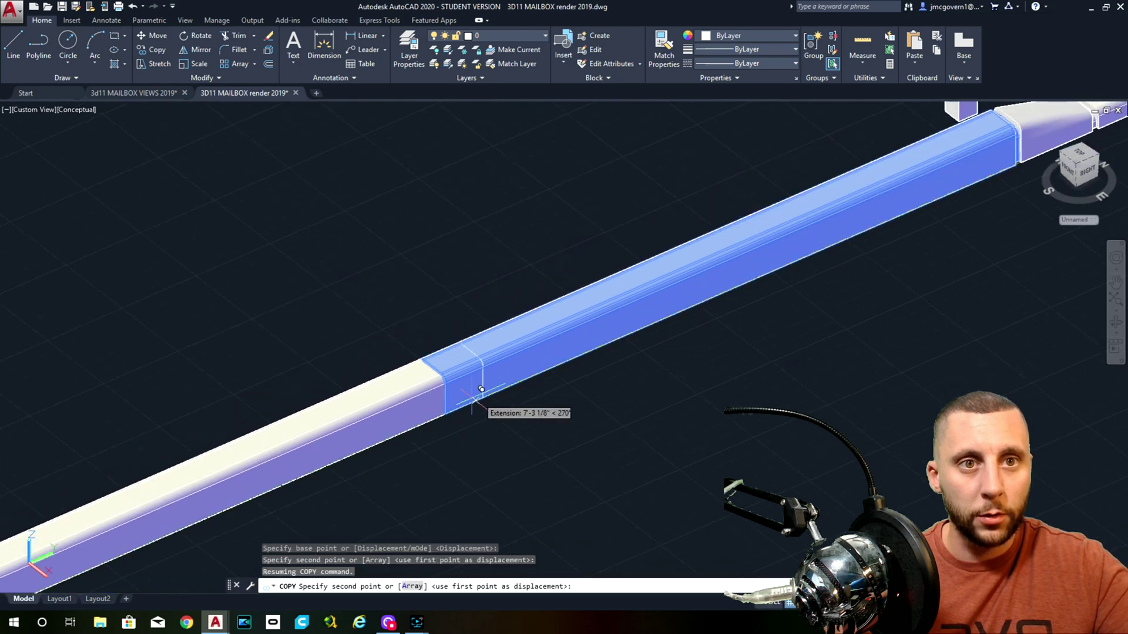
{"action": "scroll", "coordinate": [481, 389], "scroll_direction": "up", "scroll_amount": 4}
{"action": "left_click", "coordinate": [512, 415]}
{"action": "scroll", "coordinate": [511, 415], "scroll_direction": "down", "scroll_amount": 5}
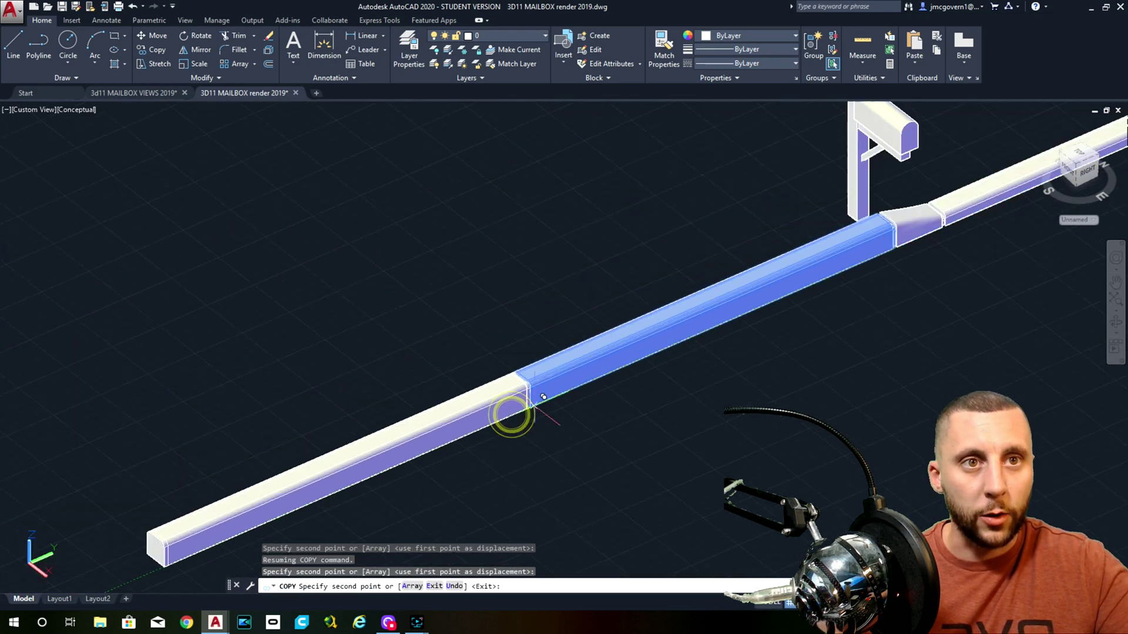
{"action": "key", "text": "Escape"}
{"action": "middle_click_drag", "start_coordinate": [725, 345], "coordinate": [586, 371]}
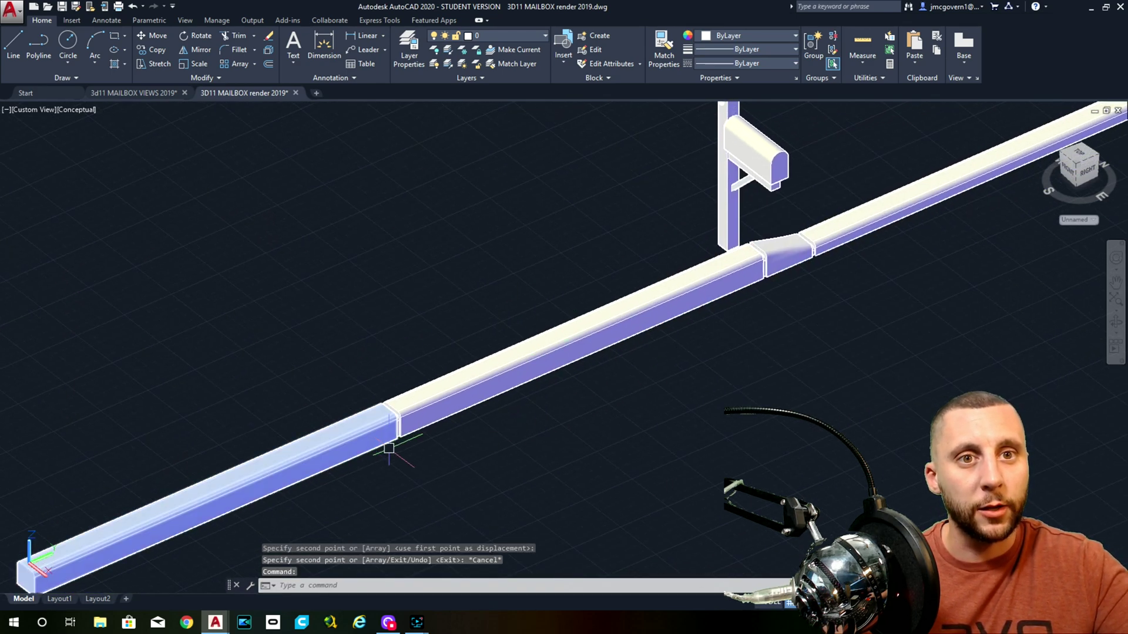
{"action": "middle_click_drag", "start_coordinate": [615, 383], "coordinate": [441, 461]}
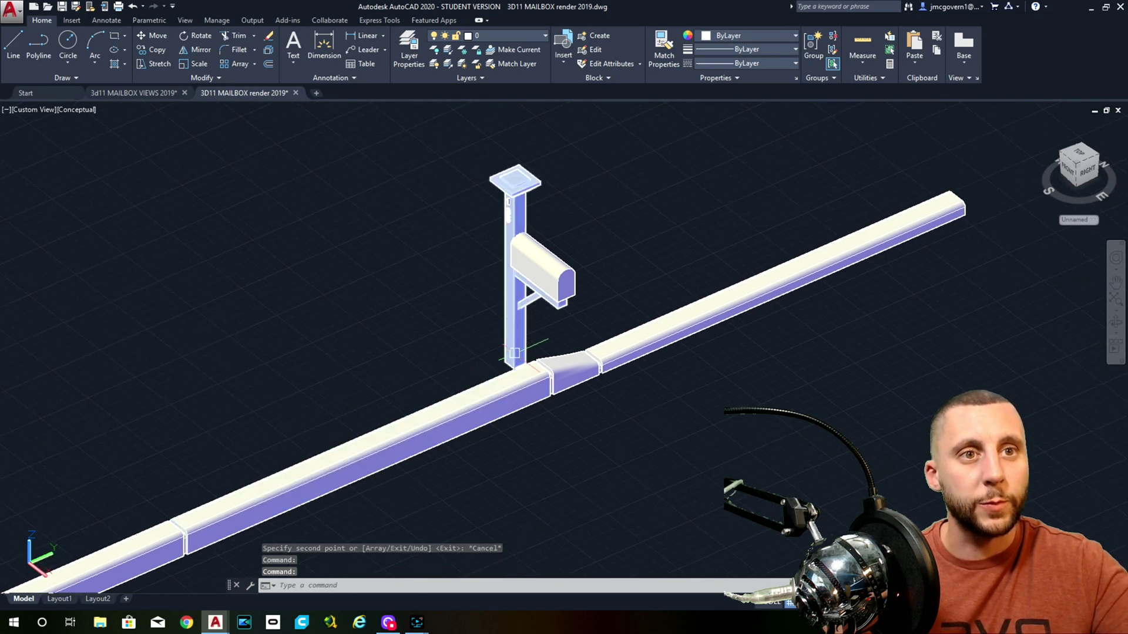
{"action": "scroll", "coordinate": [547, 269], "scroll_direction": "down", "scroll_amount": 3}
- Move the mailbox and its post back from the curb line to a new spot
{"action": "left_click", "coordinate": [519, 200]}
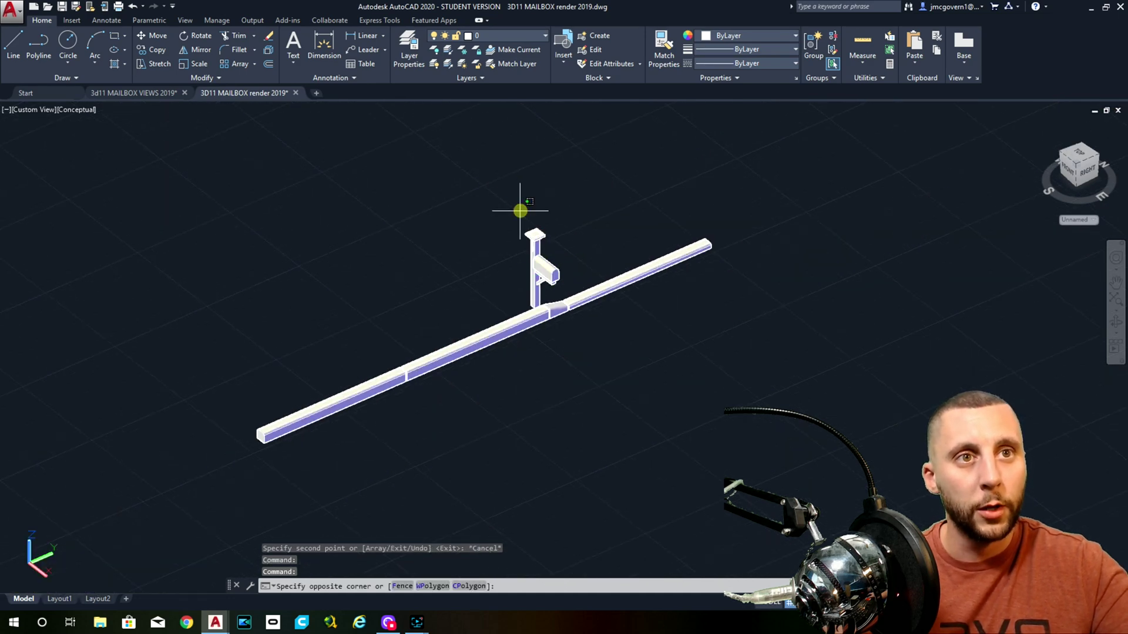
{"action": "scroll", "coordinate": [520, 200], "scroll_direction": "up", "scroll_amount": 2}
{"action": "left_click", "coordinate": [601, 367]}
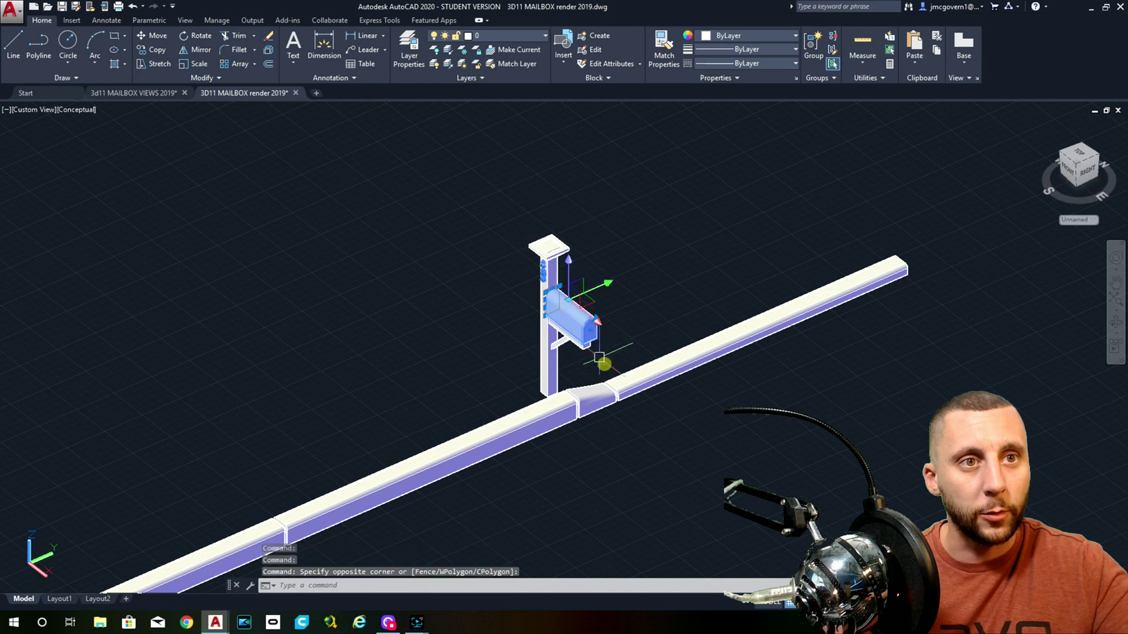
{"action": "left_click", "coordinate": [529, 360]}
{"action": "left_click", "coordinate": [592, 357]}
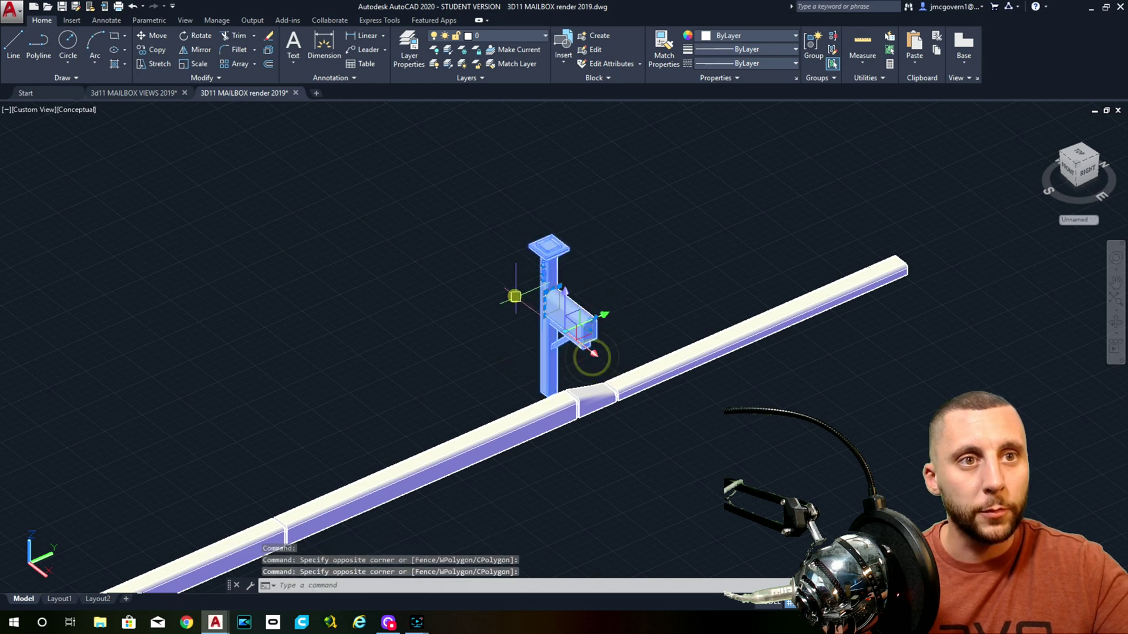
{"action": "left_click", "coordinate": [595, 231]}
{"action": "left_click", "coordinate": [519, 270]}
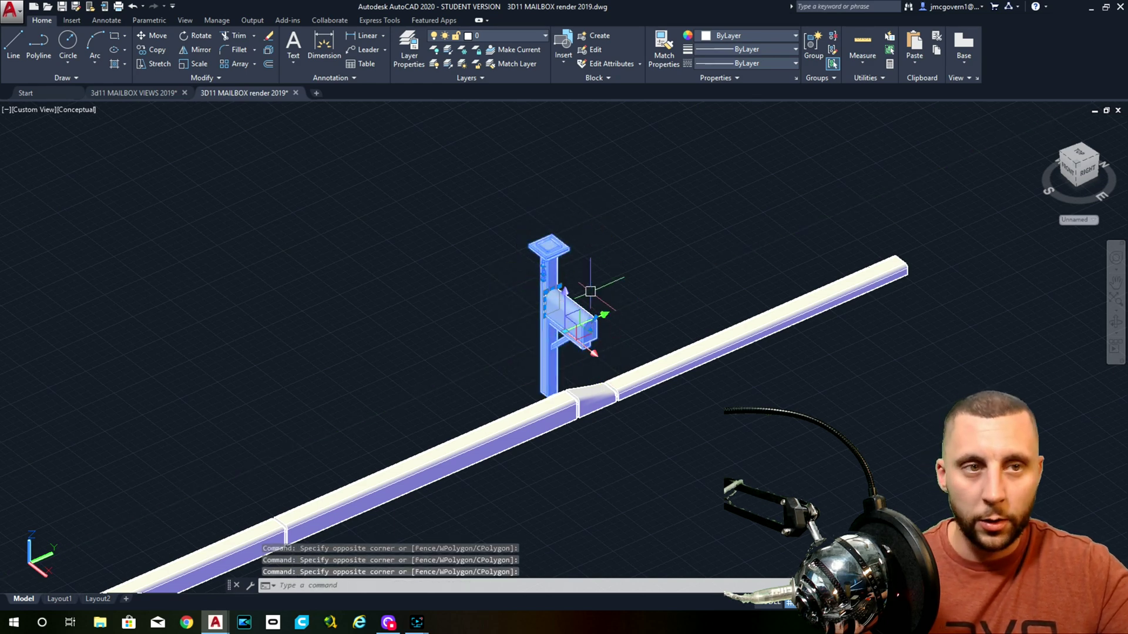
{"action": "type", "text": "m"}
{"action": "key", "text": "Return"}
{"action": "left_click", "coordinate": [667, 299]}
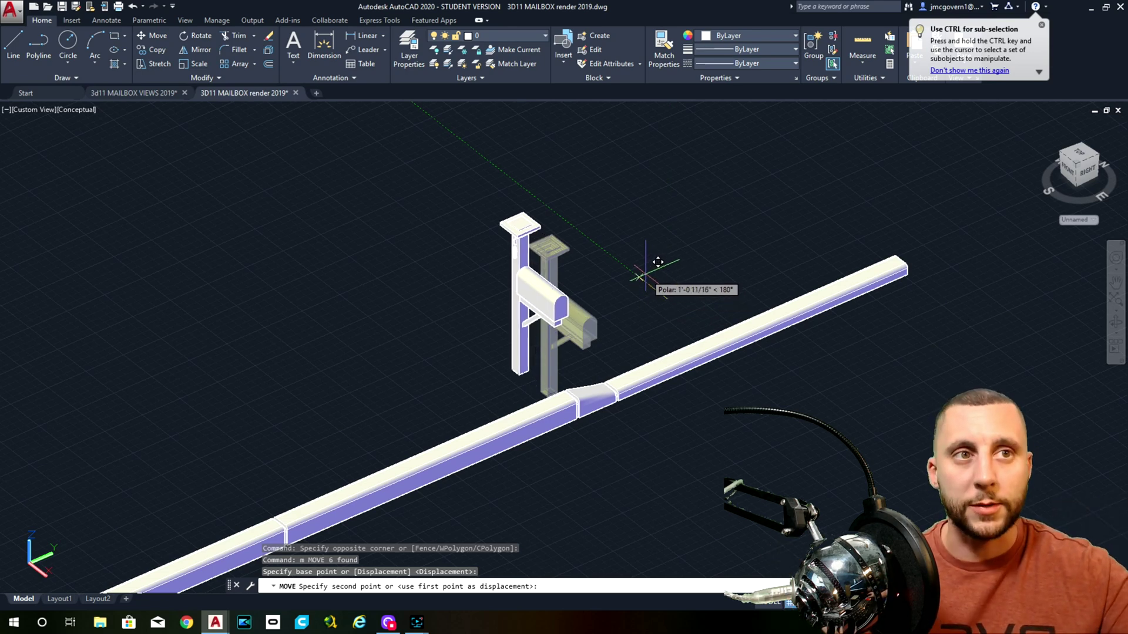
{"action": "left_click", "coordinate": [644, 275]}
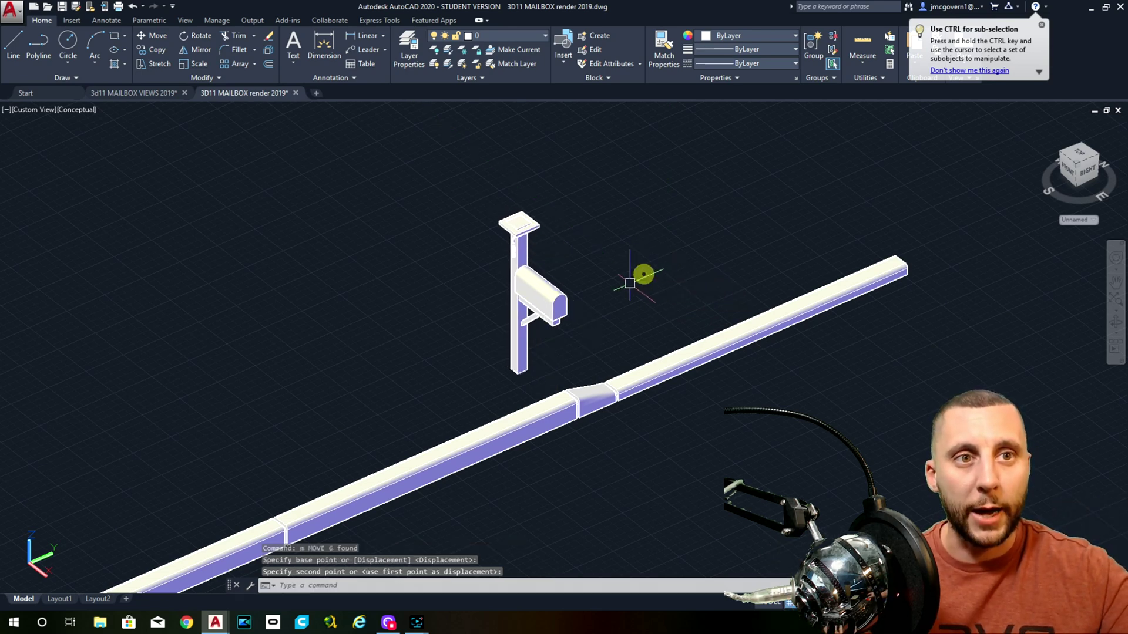
- Reselect the mailbox and post for a second move, then cancel it
{"action": "left_click", "coordinate": [582, 176]}
{"action": "left_click", "coordinate": [461, 327]}
{"action": "type", "text": "m"}
{"action": "key", "text": "Return"}
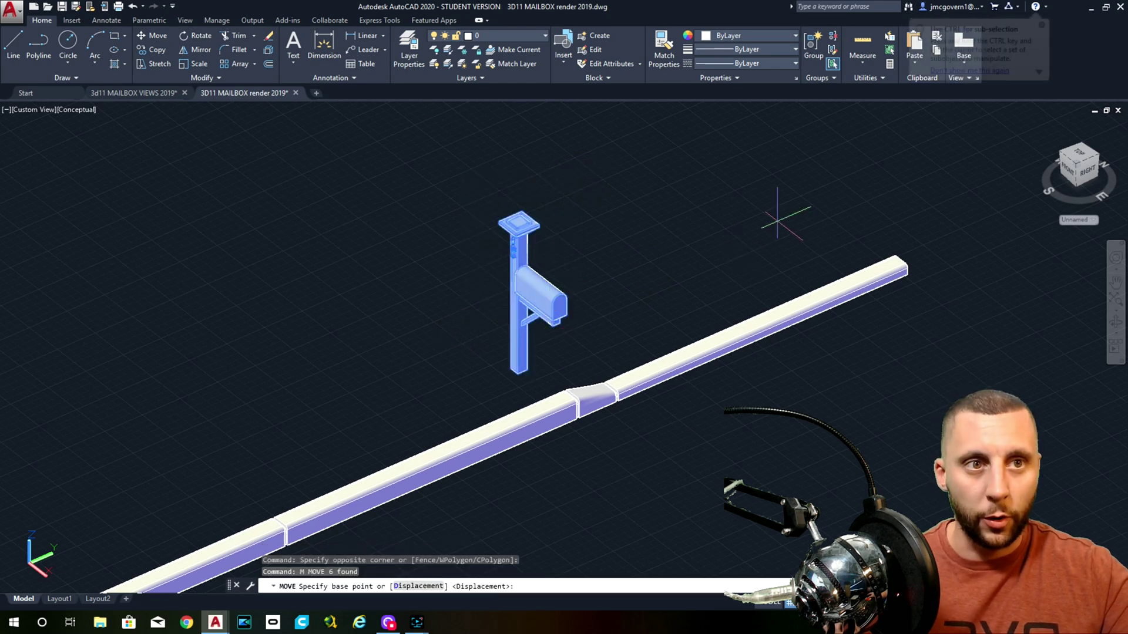
{"action": "left_click", "coordinate": [776, 221]}
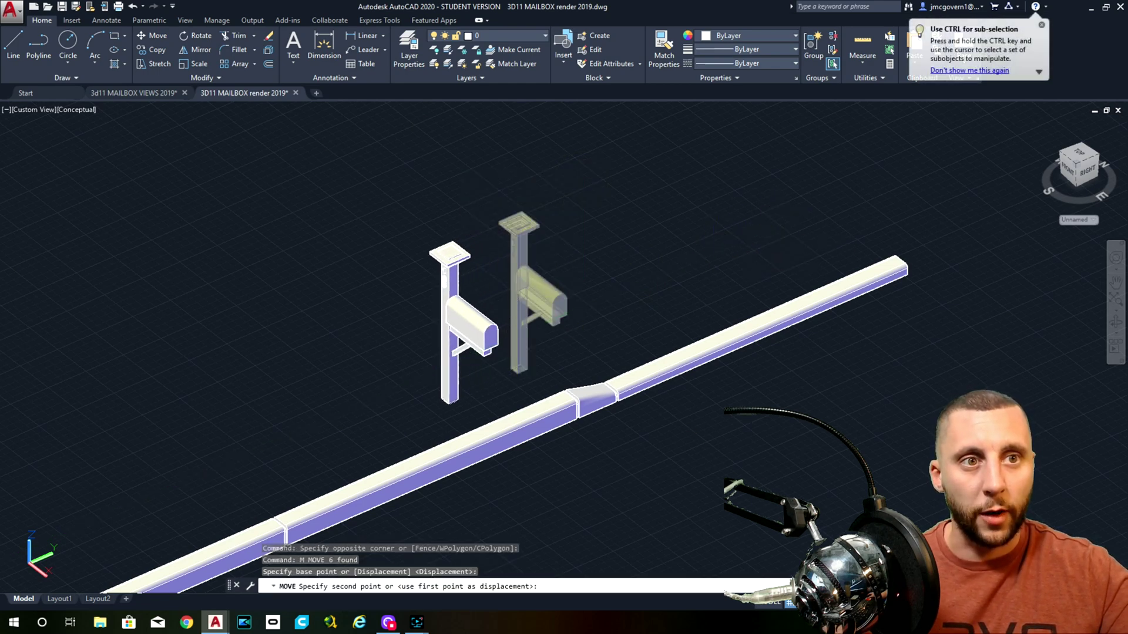
{"action": "scroll", "coordinate": [731, 382], "scroll_direction": "down", "scroll_amount": 2}
{"action": "middle_click_drag", "start_coordinate": [749, 426], "coordinate": [740, 280]}
{"action": "key", "text": "Escape"}
{"action": "scroll", "coordinate": [675, 332], "scroll_direction": "down", "scroll_amount": 4}
{"action": "middle_click_drag", "start_coordinate": [675, 335], "coordinate": [642, 244]}
- Move the small box near the centre to a new spot beside the curb
{"action": "key", "text": "Escape"}
{"action": "key", "text": "Escape"}
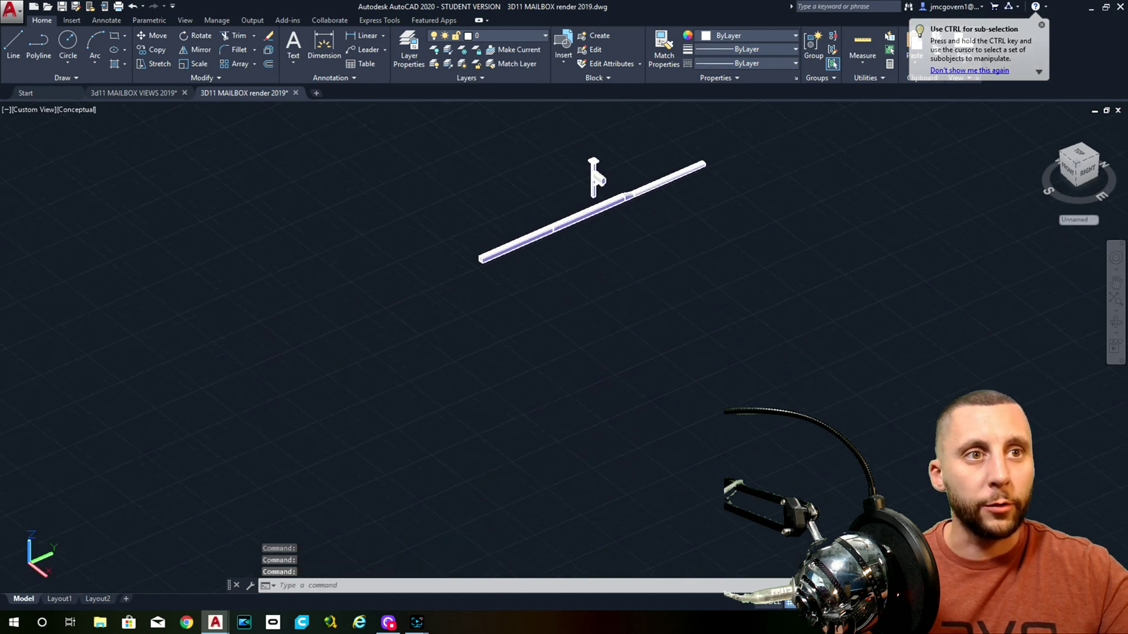
{"action": "middle_click", "coordinate": [433, 571]}
{"action": "middle_click", "coordinate": [432, 571]}
{"action": "left_click", "coordinate": [485, 480]}
{"action": "left_click", "coordinate": [582, 423]}
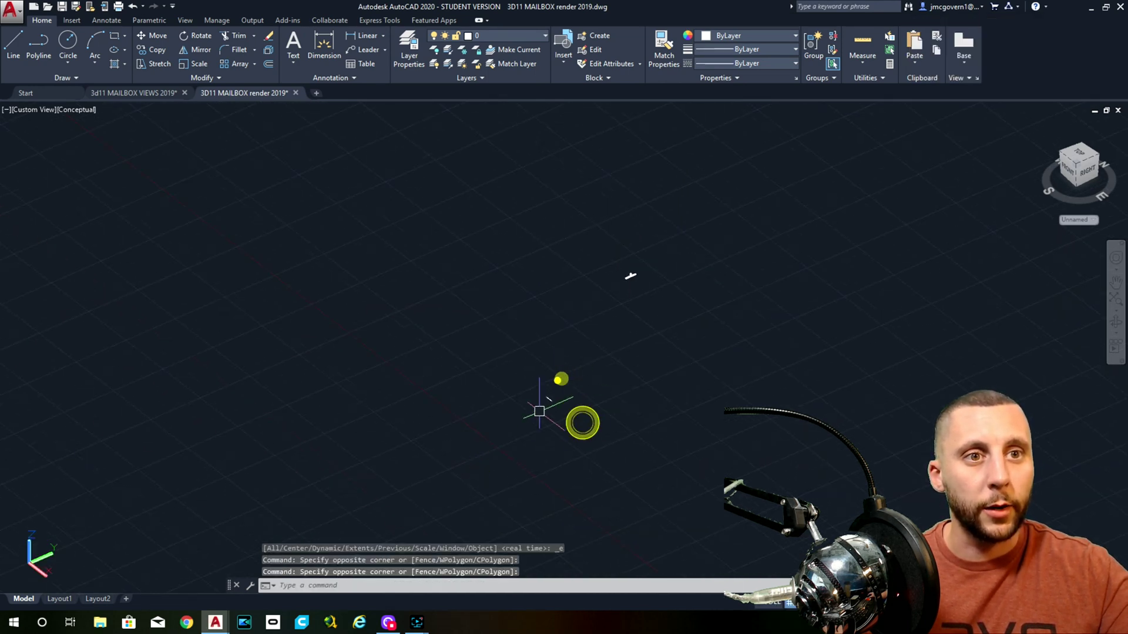
{"action": "left_click", "coordinate": [527, 428]}
{"action": "left_click", "coordinate": [561, 363]}
{"action": "type", "text": "m"}
{"action": "key", "text": "Return"}
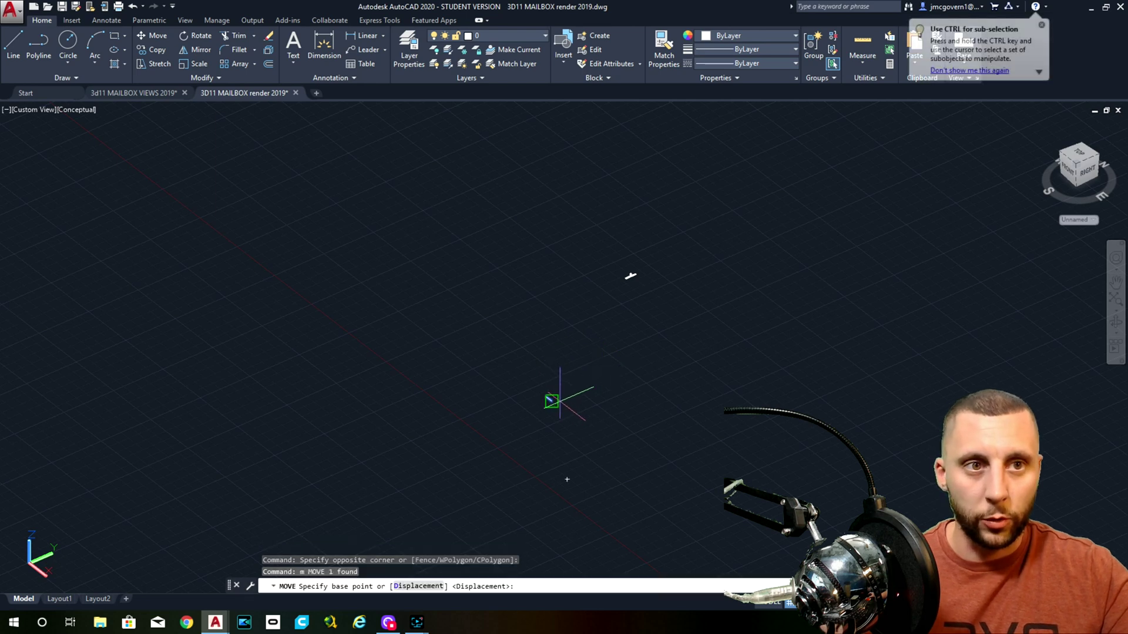
{"action": "scroll", "coordinate": [528, 376], "scroll_direction": "up", "scroll_amount": 5}
{"action": "left_click", "coordinate": [333, 463]}
{"action": "scroll", "coordinate": [332, 463], "scroll_direction": "down", "scroll_amount": 3}
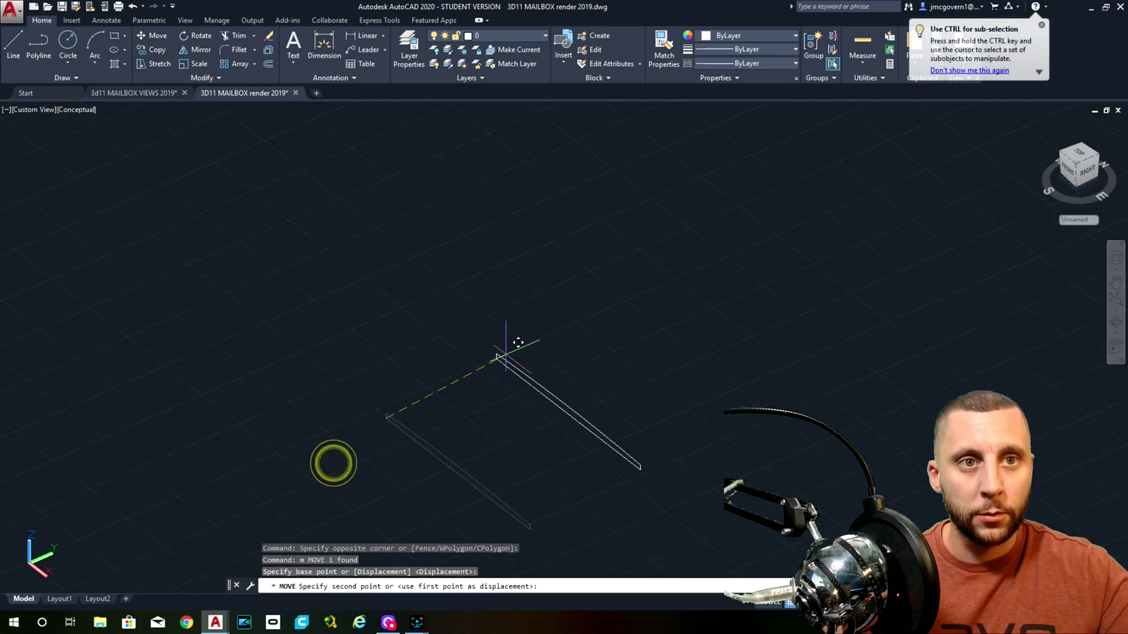
{"action": "middle_click_drag", "start_coordinate": [674, 320], "coordinate": [346, 498]}
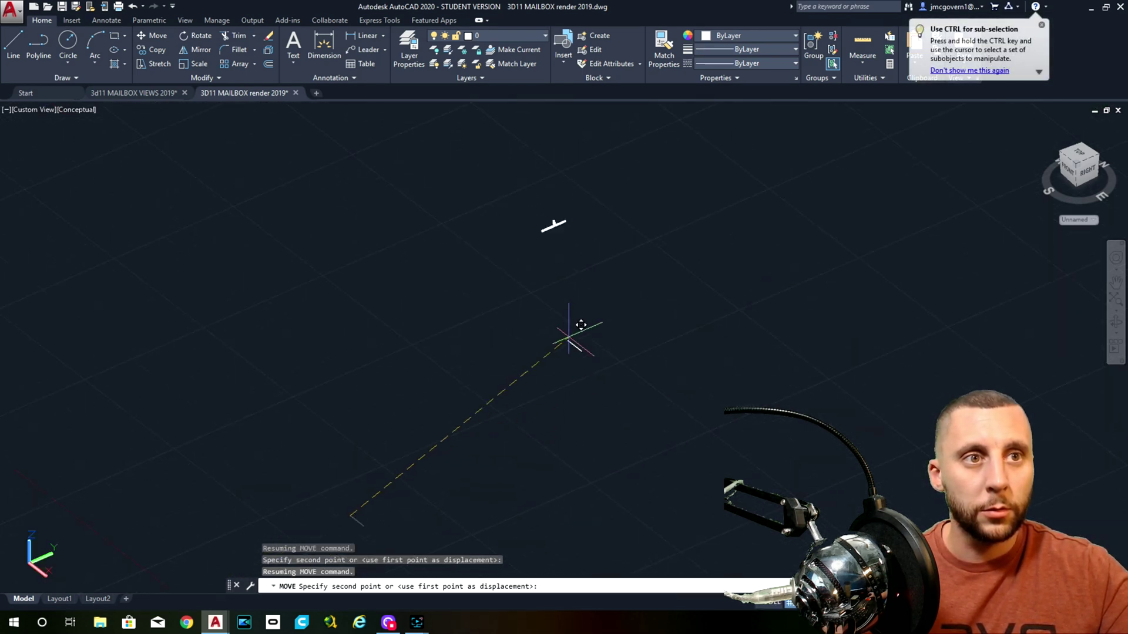
{"action": "scroll", "coordinate": [581, 325], "scroll_direction": "up", "scroll_amount": 6}
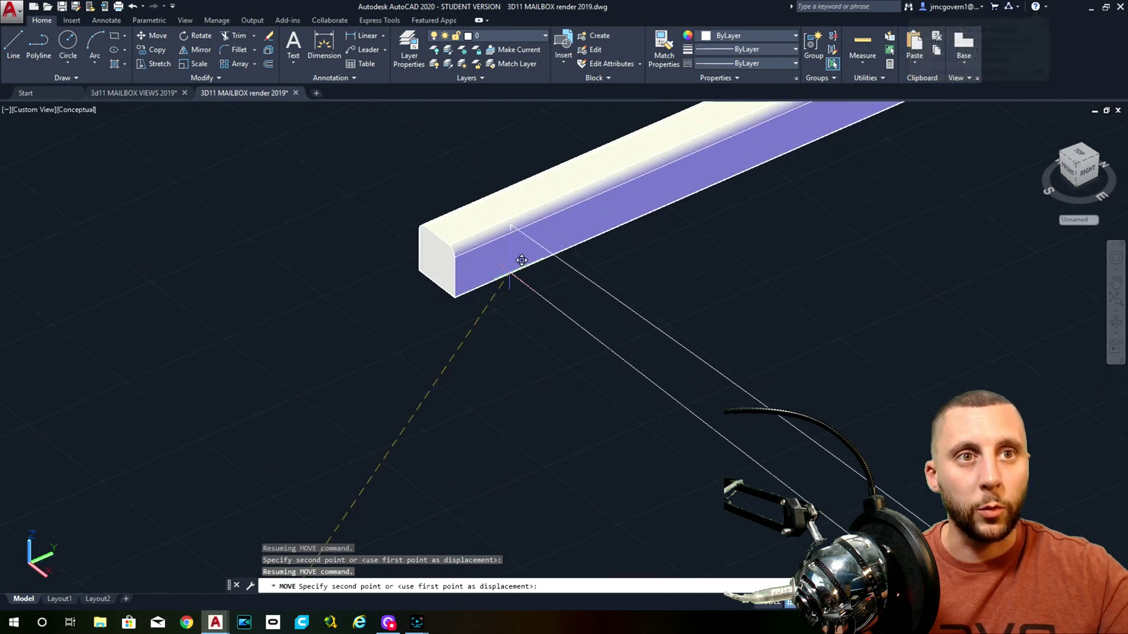
{"action": "left_click", "coordinate": [521, 262]}
- Move the road profile line's top endpoint to the curb's front corner and start EXTRUDE on it
{"action": "left_click", "coordinate": [531, 427]}
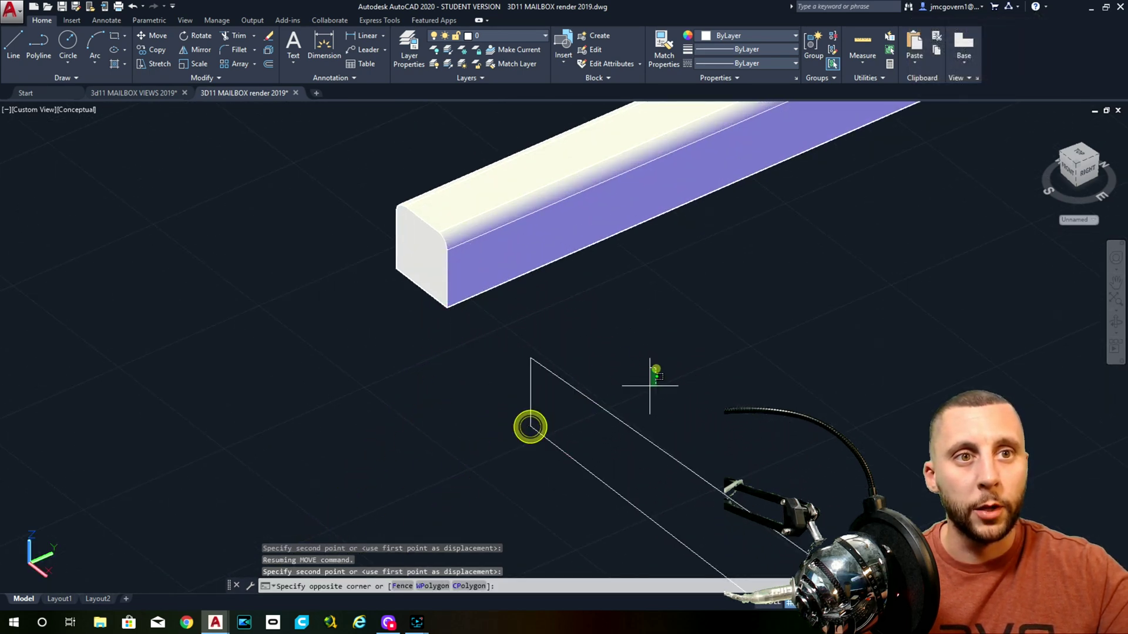
{"action": "left_click", "coordinate": [589, 461]}
{"action": "type", "text": "m"}
{"action": "key", "text": "Return"}
{"action": "left_click", "coordinate": [531, 360]}
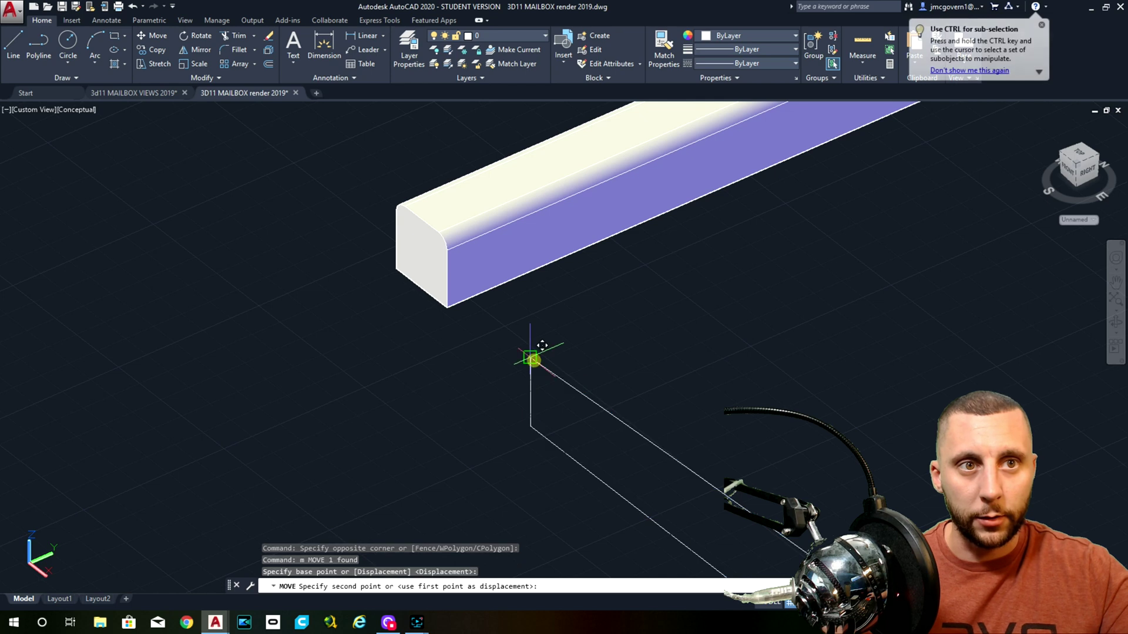
{"action": "left_click", "coordinate": [447, 307]}
{"action": "scroll", "coordinate": [562, 350], "scroll_direction": "down", "scroll_amount": 4}
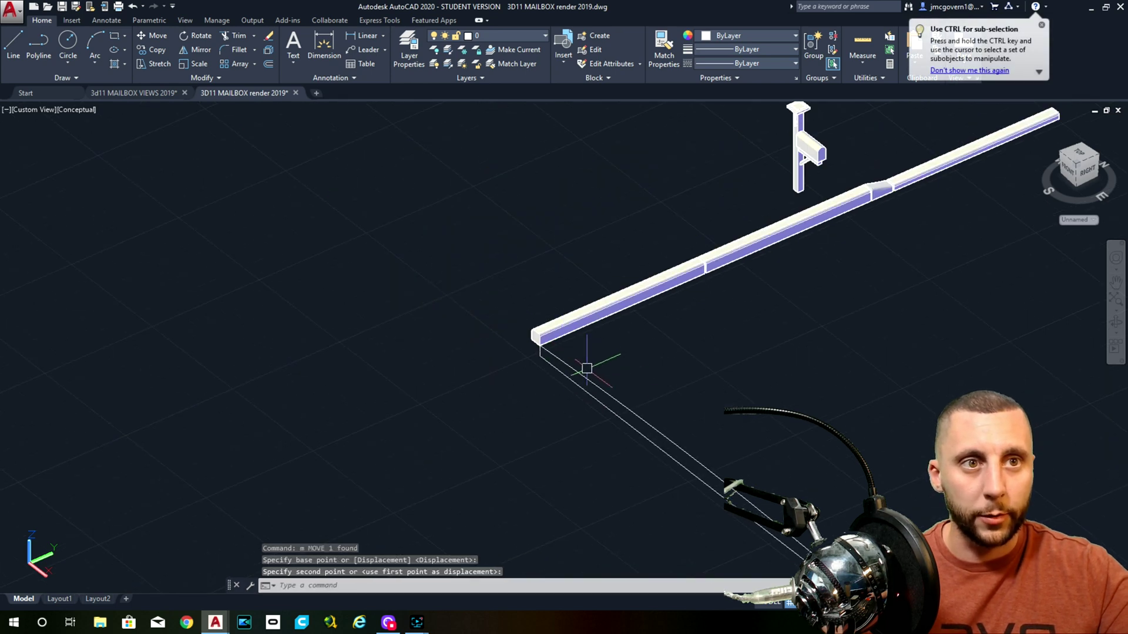
{"action": "scroll", "coordinate": [634, 390], "scroll_direction": "down", "scroll_amount": 3}
{"action": "left_click", "coordinate": [564, 405]}
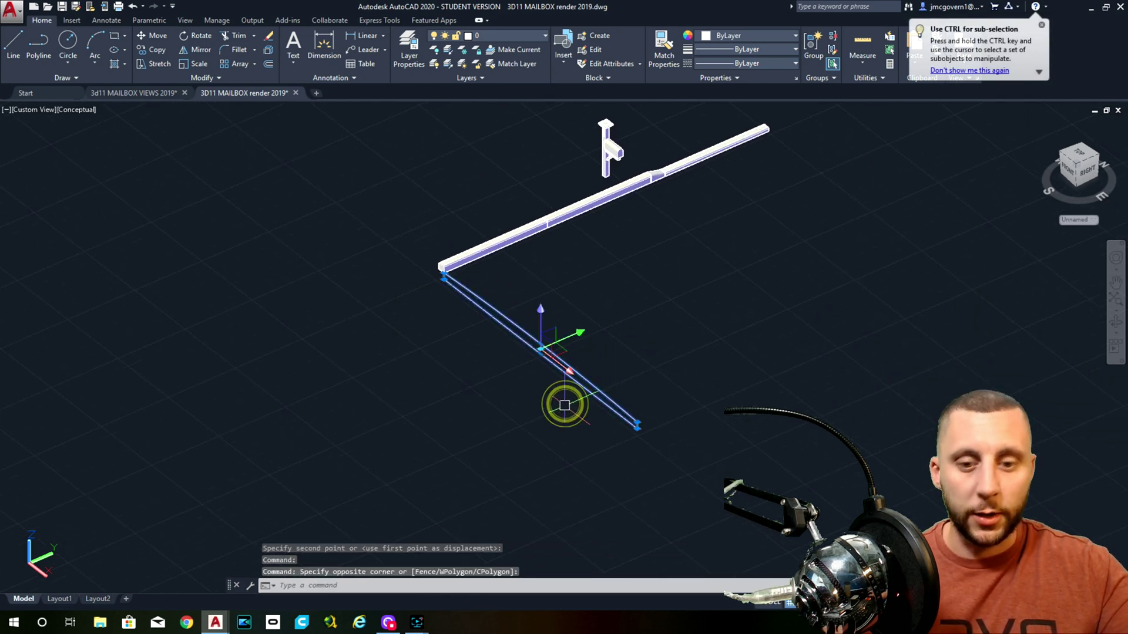
{"action": "type", "text": "extrude"}
{"action": "key", "text": "Return"}
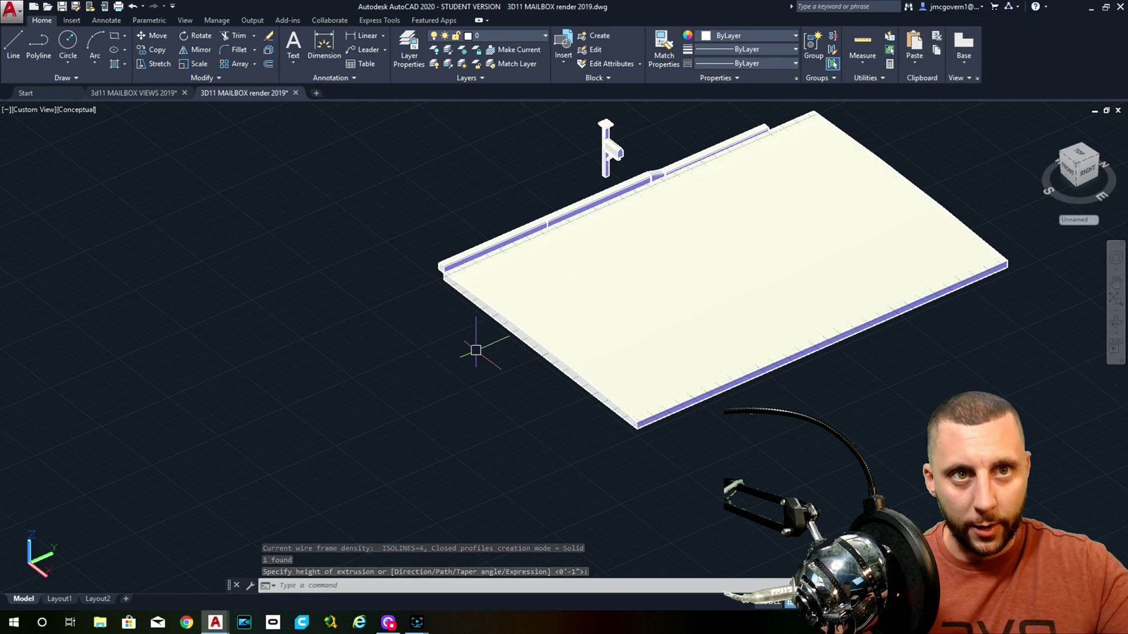
- Cancel a stray LINE command and show the scene in Front view from the ViewCube
{"action": "left_click", "coordinate": [14, 44]}
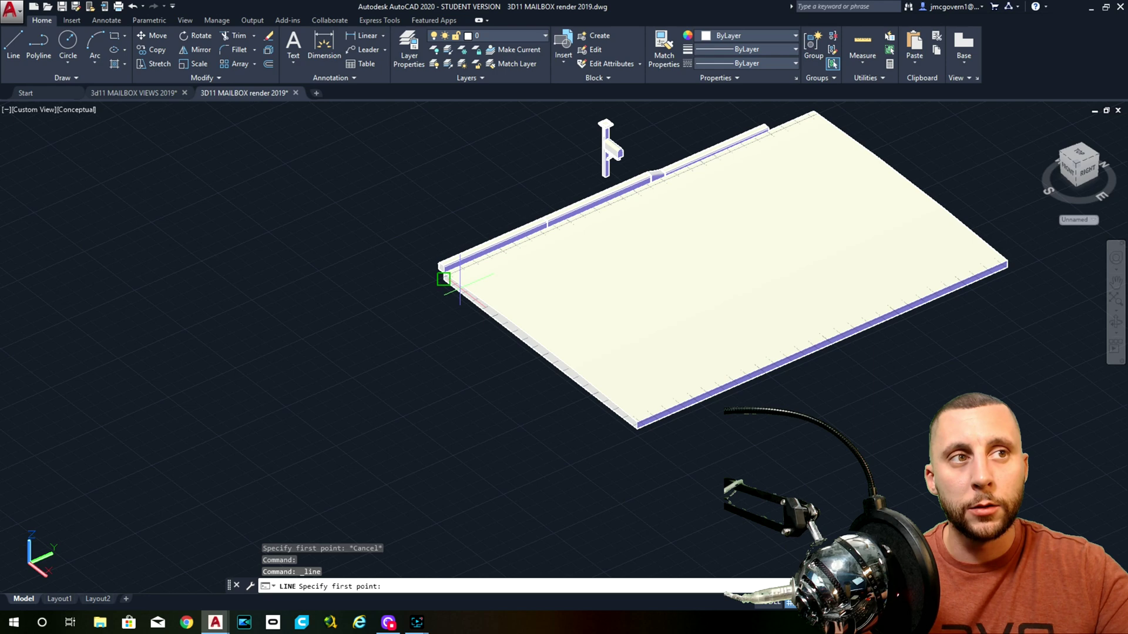
{"action": "scroll", "coordinate": [443, 279], "scroll_direction": "up", "scroll_amount": 6}
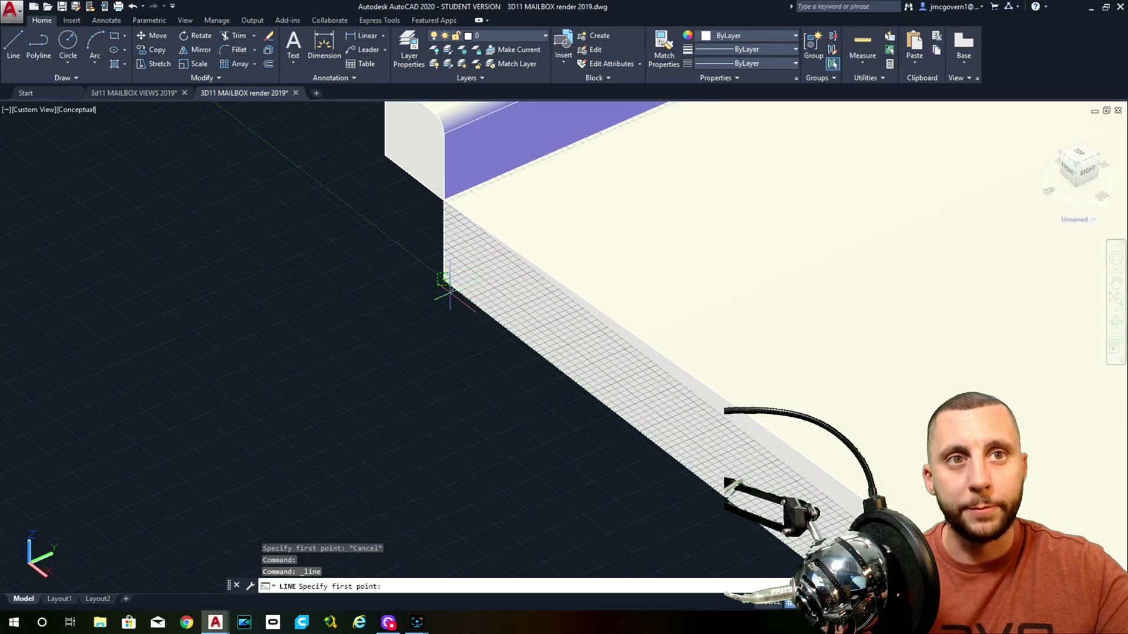
{"action": "key", "text": "Escape"}
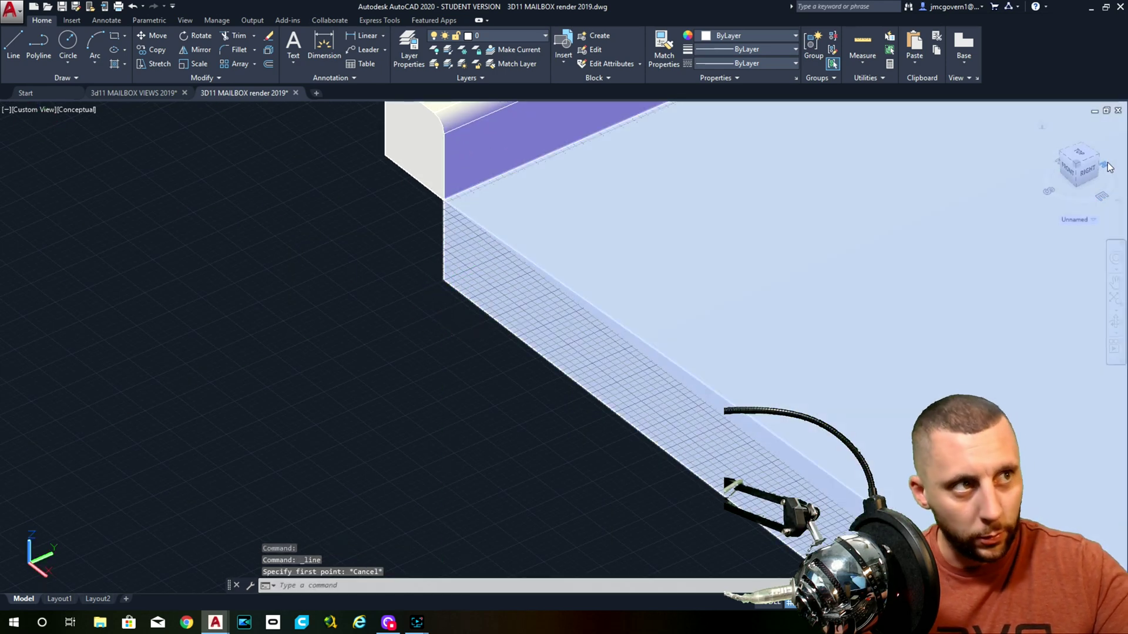
{"action": "right_click", "coordinate": [1108, 176]}
{"action": "left_click", "coordinate": [1031, 193]}
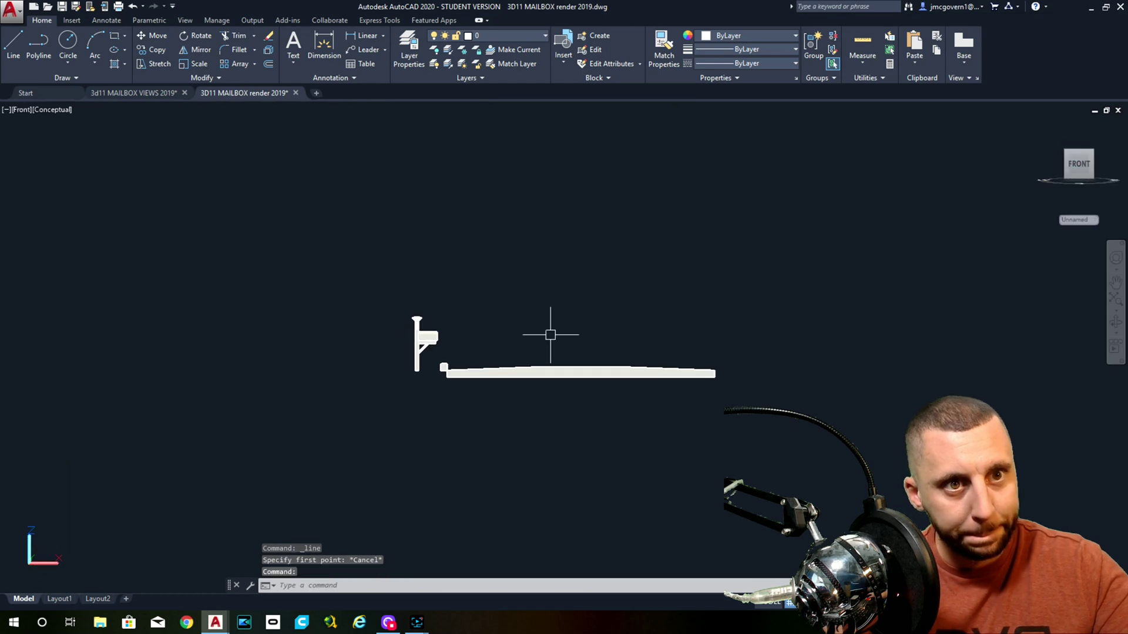
- Set the visual style to Wireframe and orbit to an angled 3D view
{"action": "scroll", "coordinate": [458, 378], "scroll_direction": "up", "scroll_amount": 7}
{"action": "left_click", "coordinate": [51, 109]}
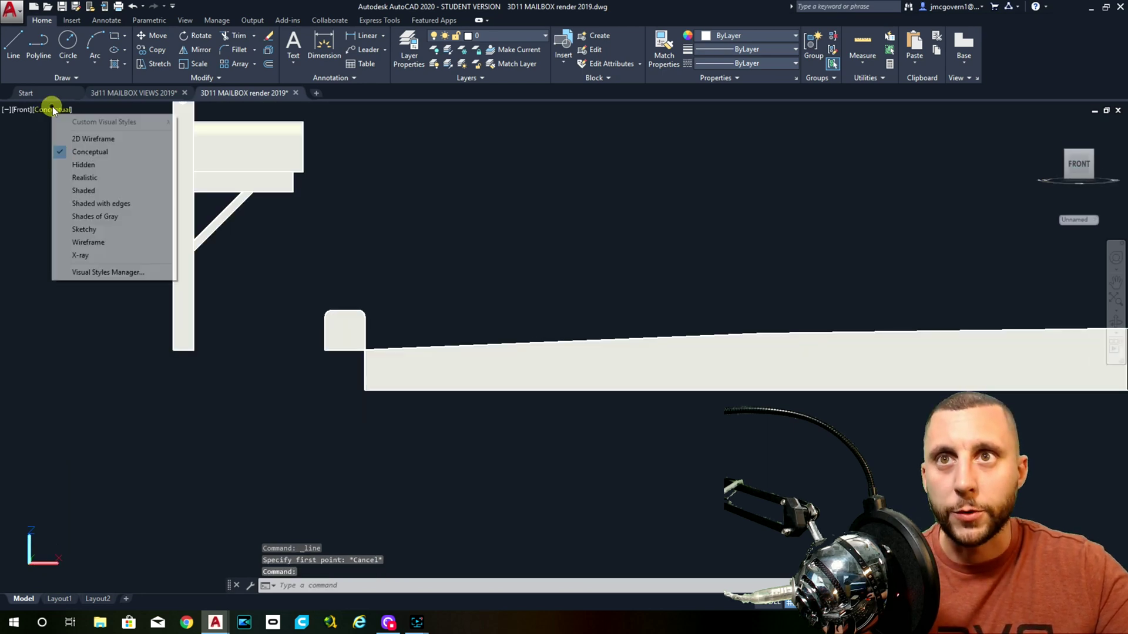
{"action": "left_click", "coordinate": [88, 242]}
{"action": "middle_click_drag", "start_coordinate": [517, 258], "coordinate": [517, 299], "text": "shift"}
{"action": "scroll", "coordinate": [534, 283], "scroll_direction": "down", "scroll_amount": 3}
{"action": "scroll", "coordinate": [264, 156], "scroll_direction": "up", "scroll_amount": 7}
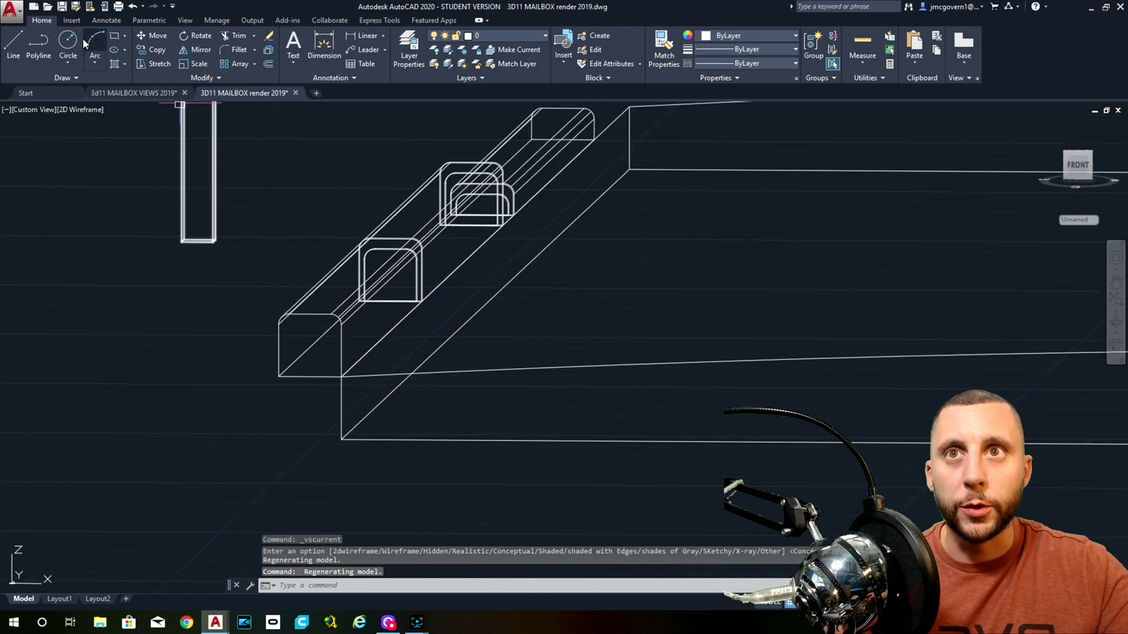
- Draw a rectangle outline starting 12 units from the road's corner, 4 units wide
{"action": "left_click", "coordinate": [17, 45]}
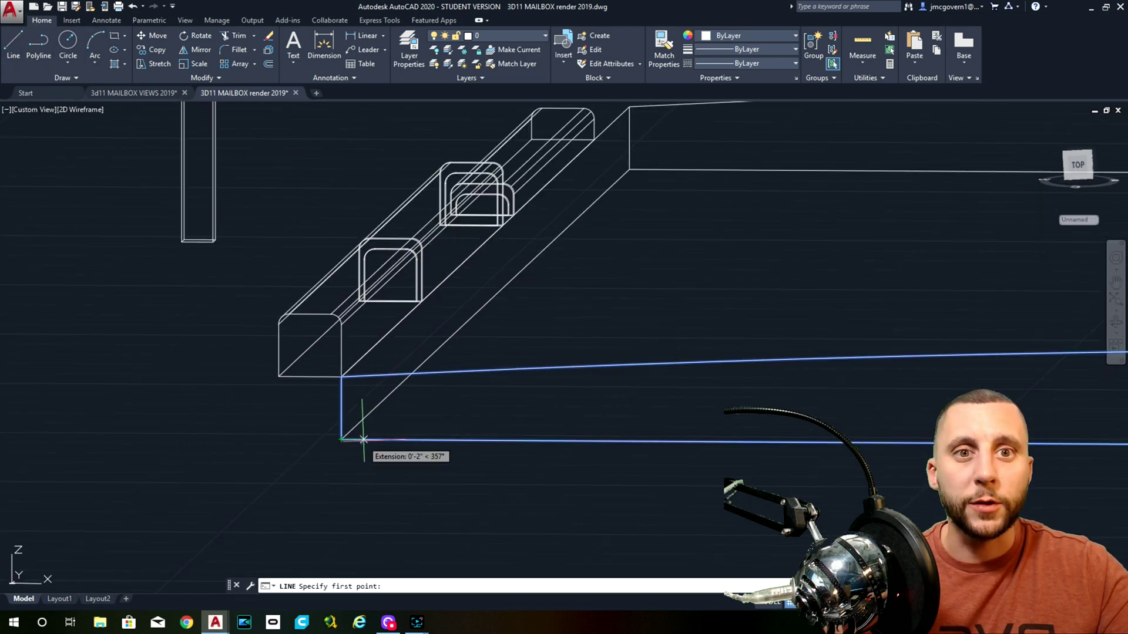
{"action": "type", "text": "12"}
{"action": "key", "text": "Return"}
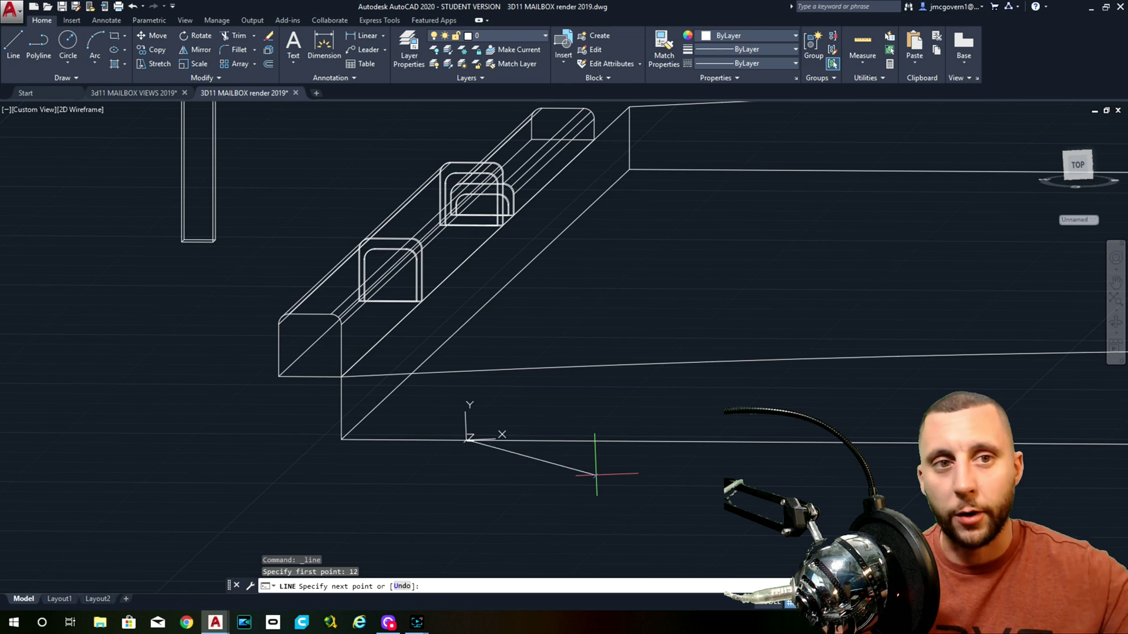
{"action": "left_click", "coordinate": [461, 349]}
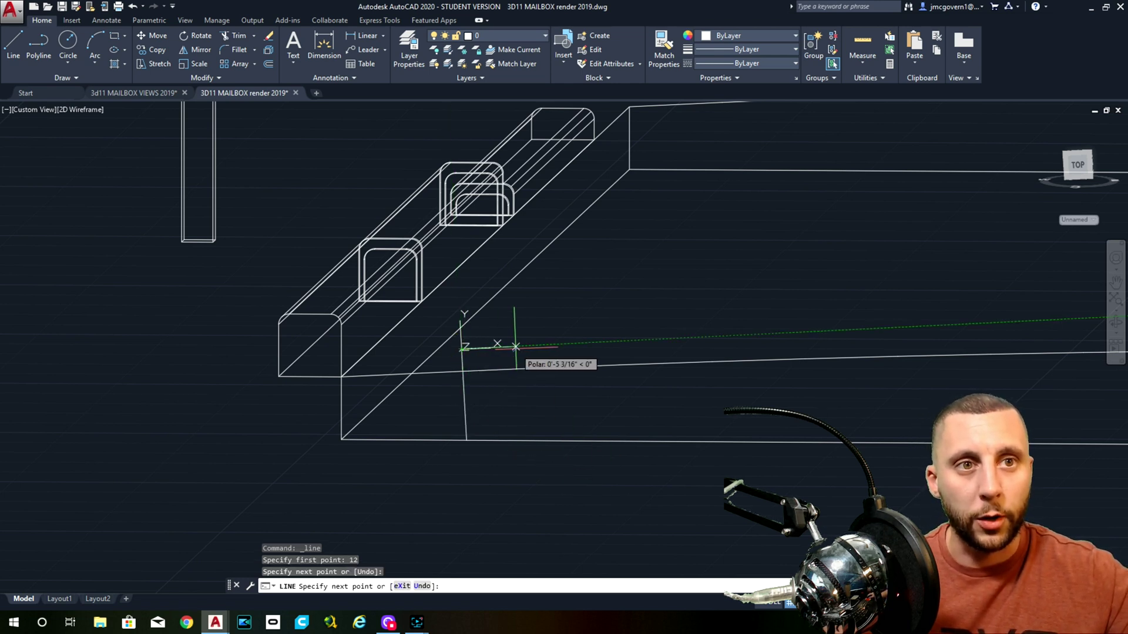
{"action": "type", "text": "4"}
{"action": "key", "text": "Return"}
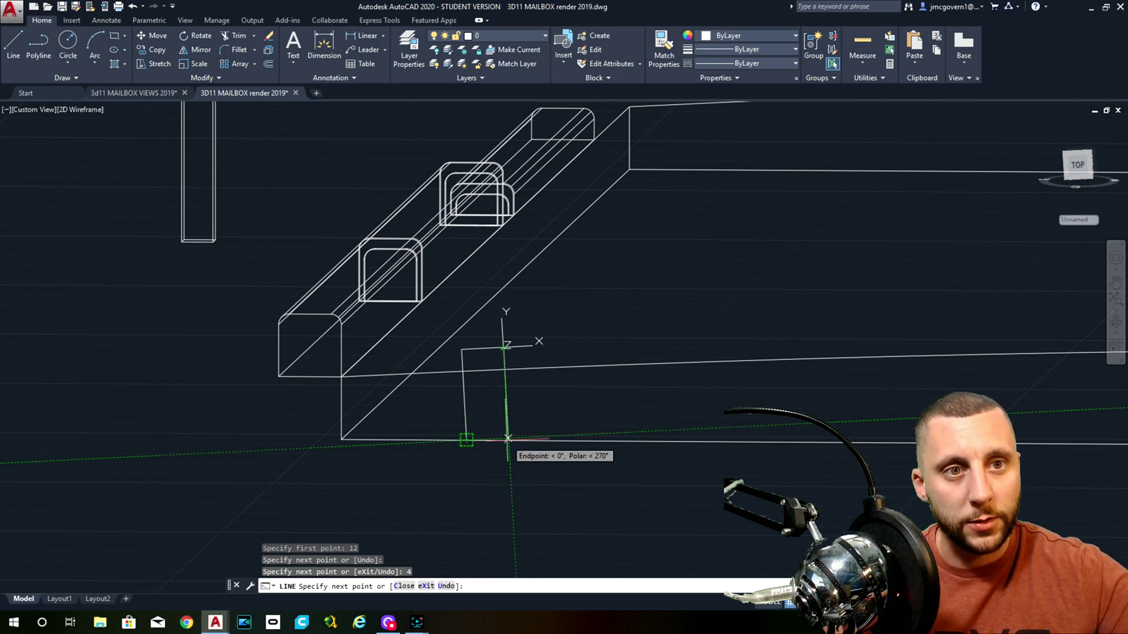
{"action": "left_click", "coordinate": [508, 459]}
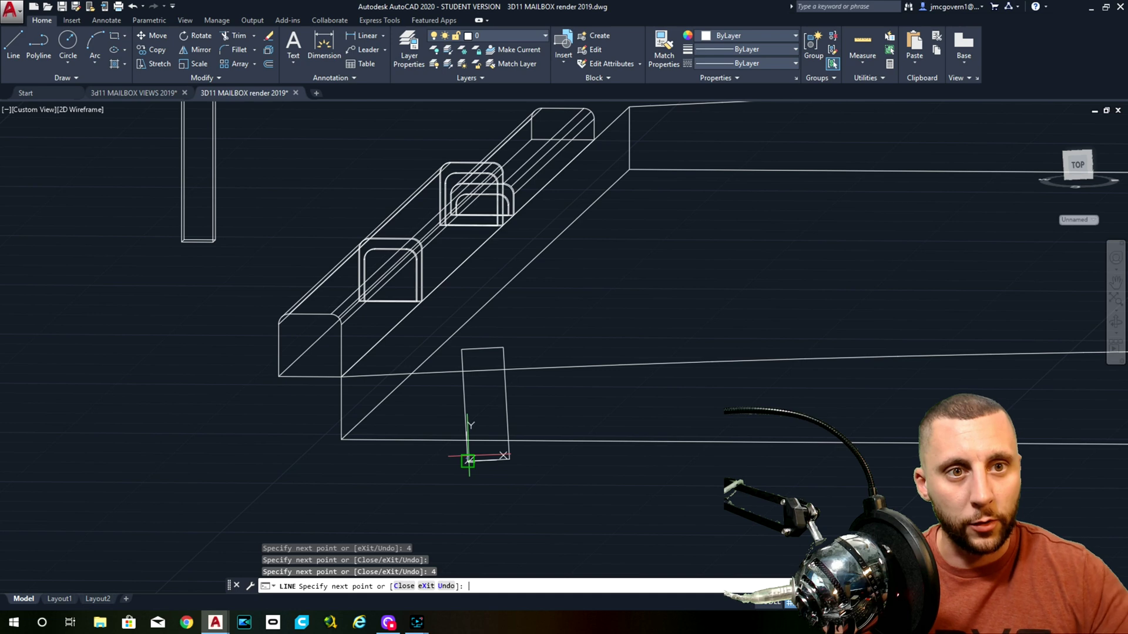
{"action": "key", "text": "Escape"}
{"action": "left_click", "coordinate": [468, 417]}
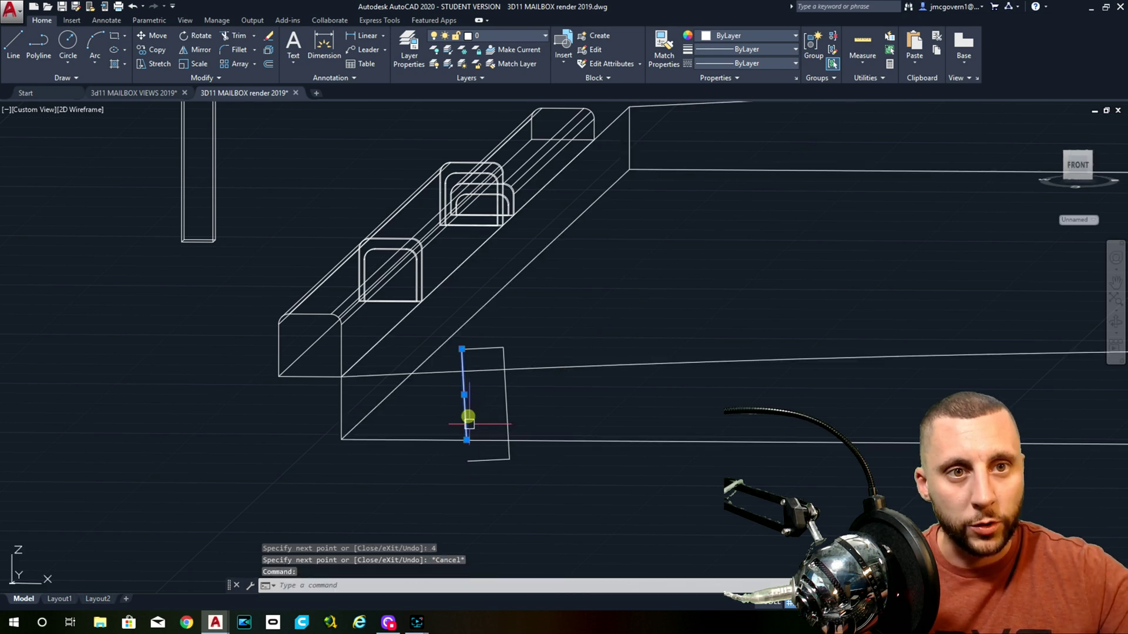
{"action": "left_click", "coordinate": [467, 440]}
{"action": "key", "text": "Escape"}
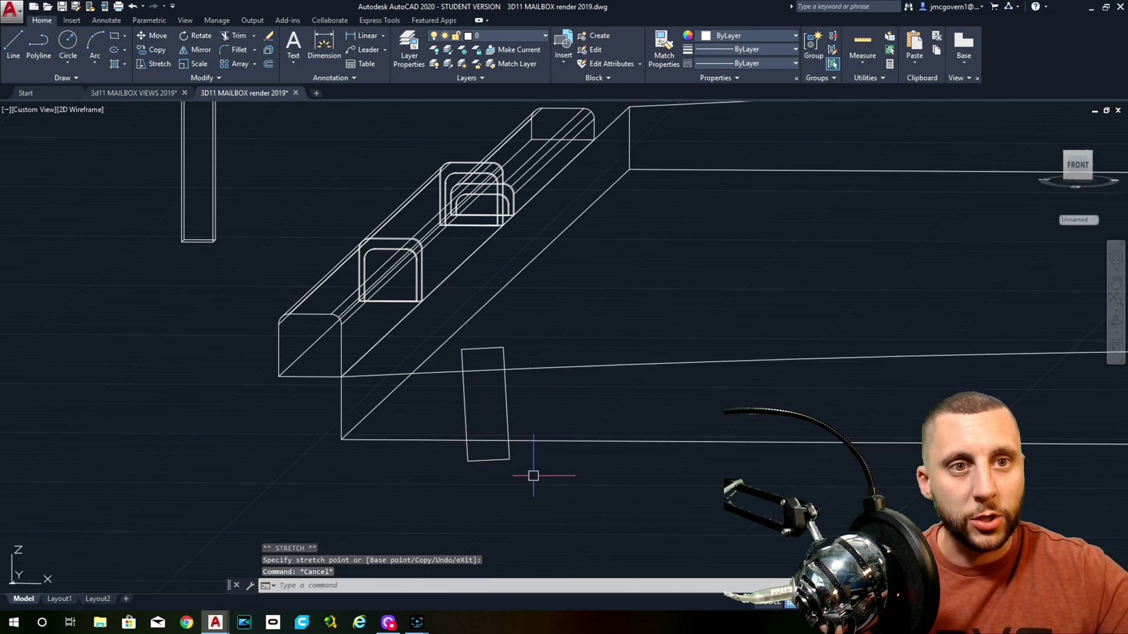
{"action": "mouse_move", "coordinate": [527, 467]}
{"action": "middle_mouse_down", "text": "shift"}
{"action": "mouse_move", "coordinate": [531, 453]}
{"action": "mouse_move", "coordinate": [541, 465]}
{"action": "middle_mouse_up", "text": "shift"}
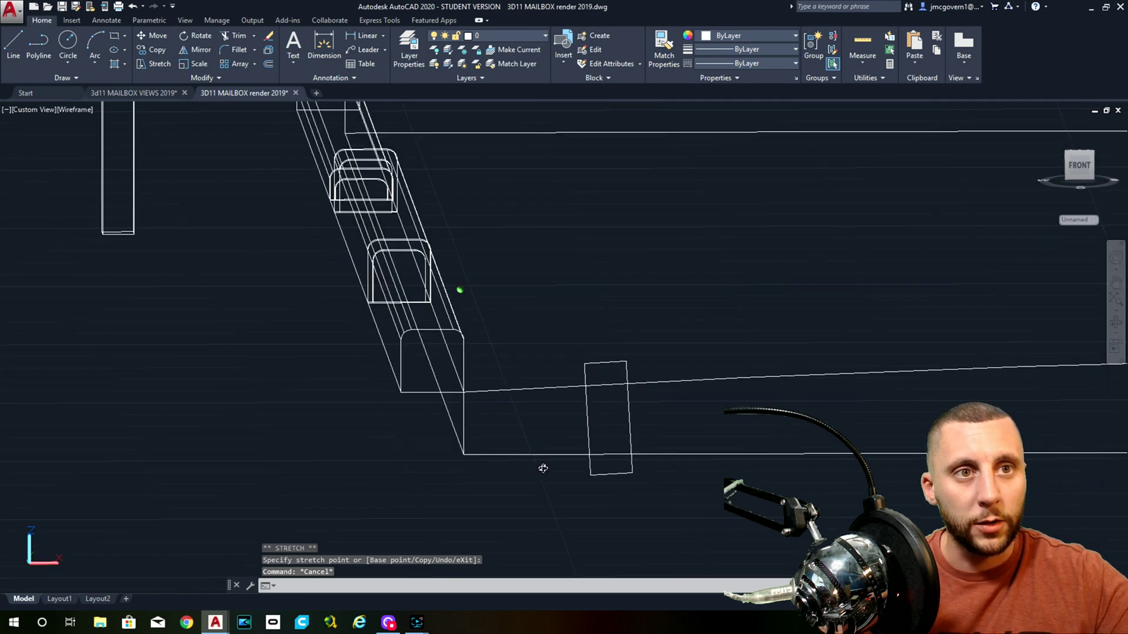
- In Front view, select and delete the misplaced rectangle outline
{"action": "left_click", "coordinate": [32, 109]}
{"action": "left_click", "coordinate": [72, 191]}
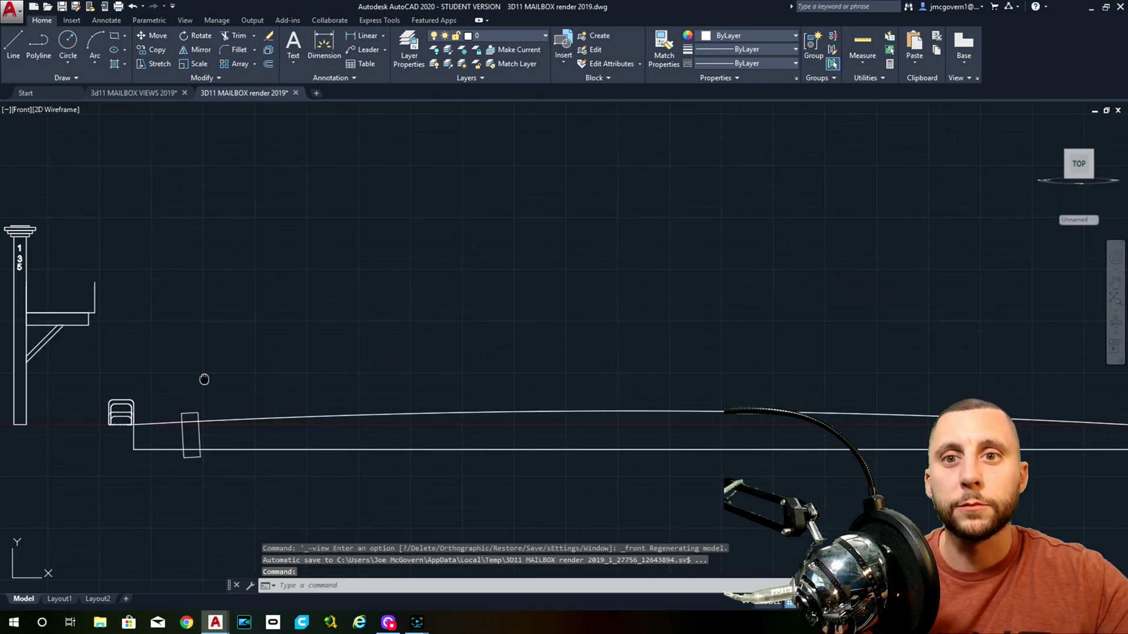
{"action": "middle_click_drag", "start_coordinate": [204, 380], "coordinate": [241, 236]}
{"action": "scroll", "coordinate": [233, 277], "scroll_direction": "up", "scroll_amount": 4}
{"action": "scroll", "coordinate": [225, 288], "scroll_direction": "up", "scroll_amount": 2}
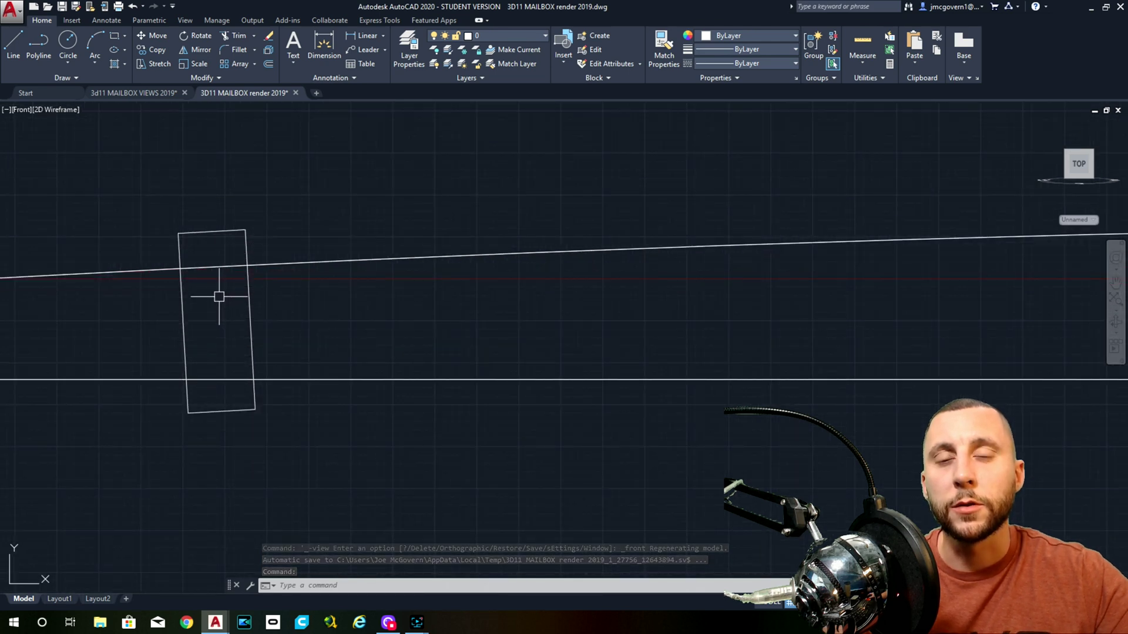
{"action": "left_click", "coordinate": [245, 230]}
{"action": "left_click", "coordinate": [209, 247]}
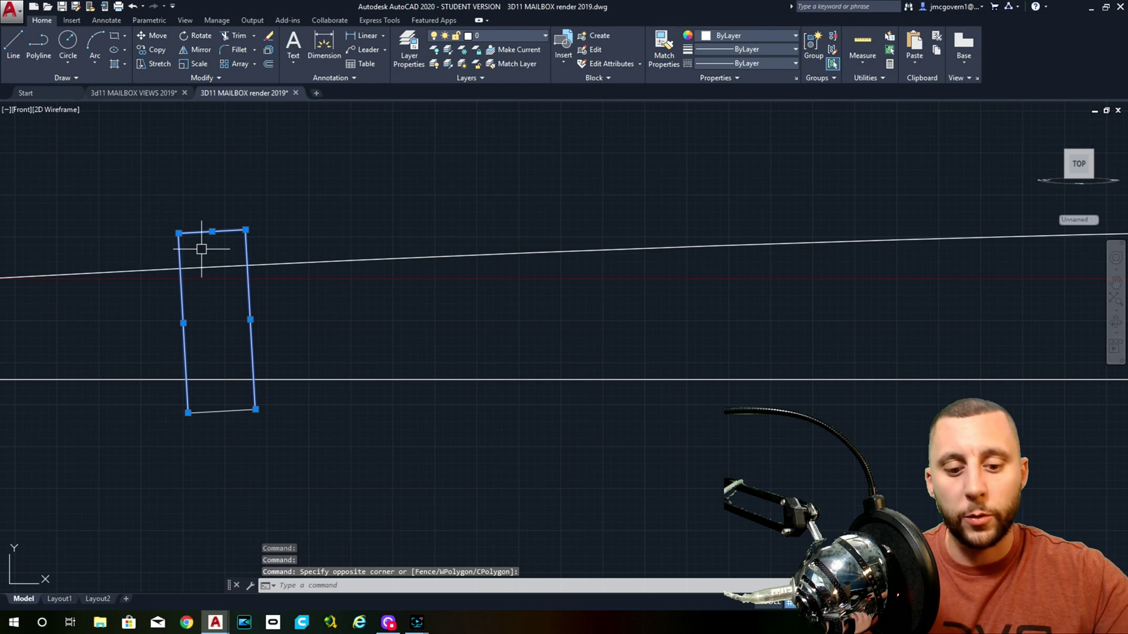
{"action": "key", "text": "Delete"}
{"action": "scroll", "coordinate": [202, 251], "scroll_direction": "down", "scroll_amount": 3}
{"action": "left_click", "coordinate": [200, 360]}
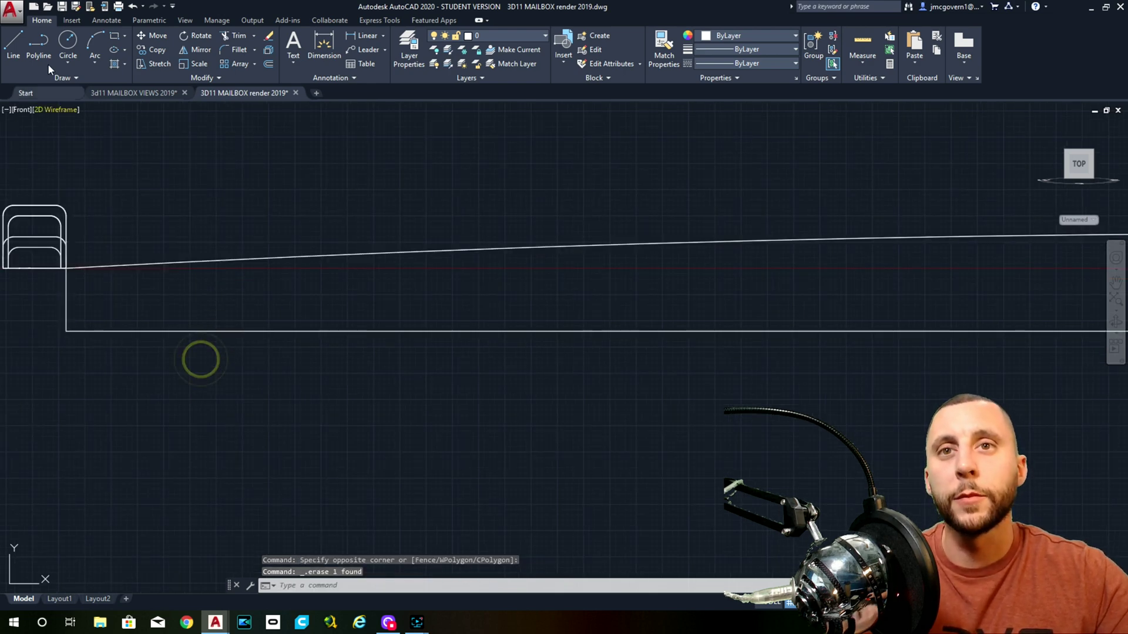
- Draw a 12-unit line from the road slab's bottom front corner
{"action": "left_click", "coordinate": [14, 44]}
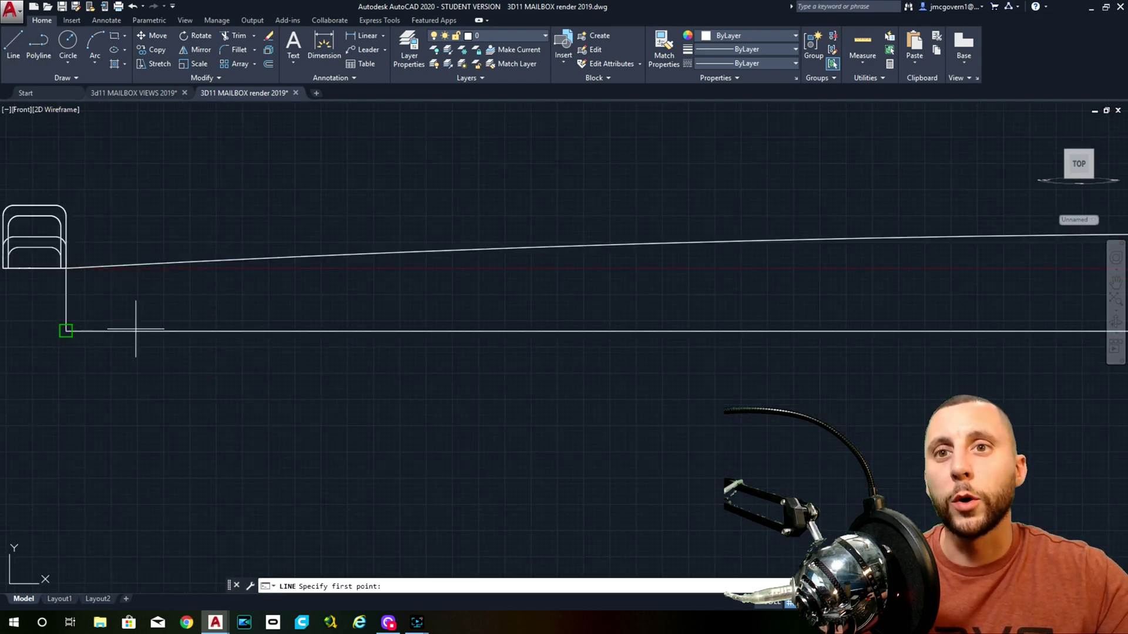
{"action": "middle_click_drag", "start_coordinate": [65, 327], "coordinate": [47, 414], "text": "shift"}
{"action": "left_click", "coordinate": [42, 419]}
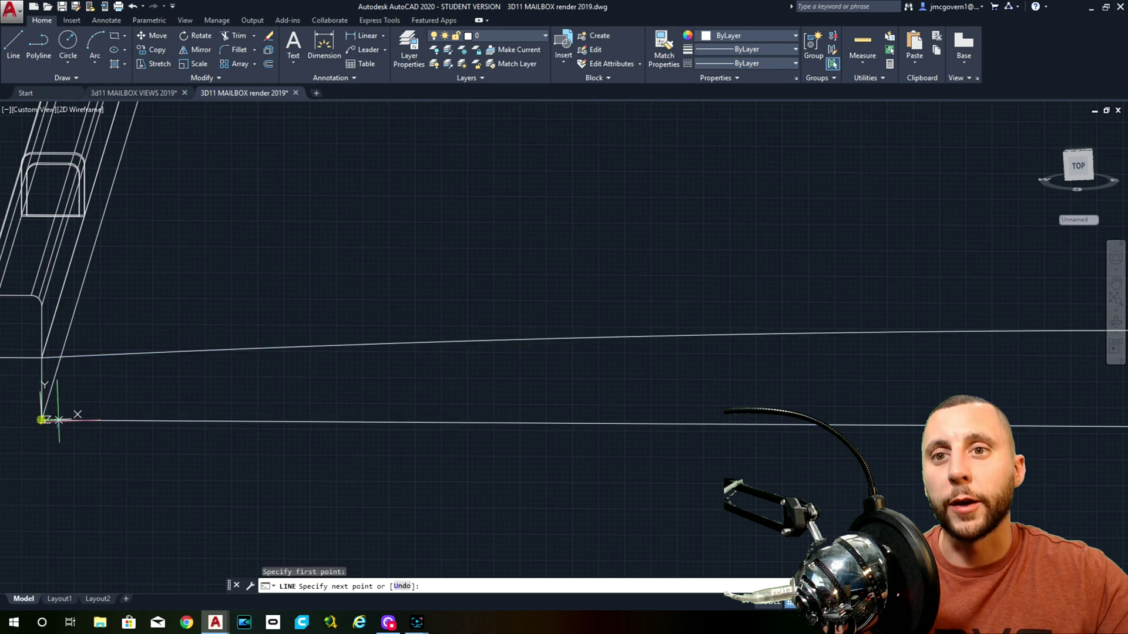
{"action": "type", "text": "12"}
{"action": "key", "text": "Return"}
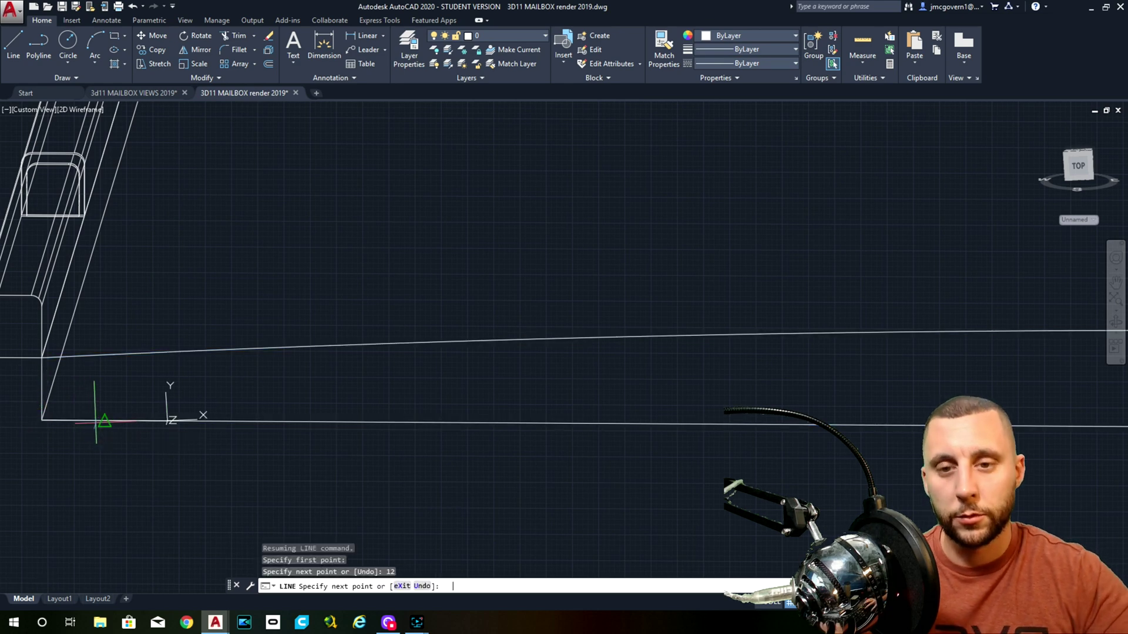
{"action": "middle_click_drag", "start_coordinate": [100, 421], "coordinate": [97, 268]}
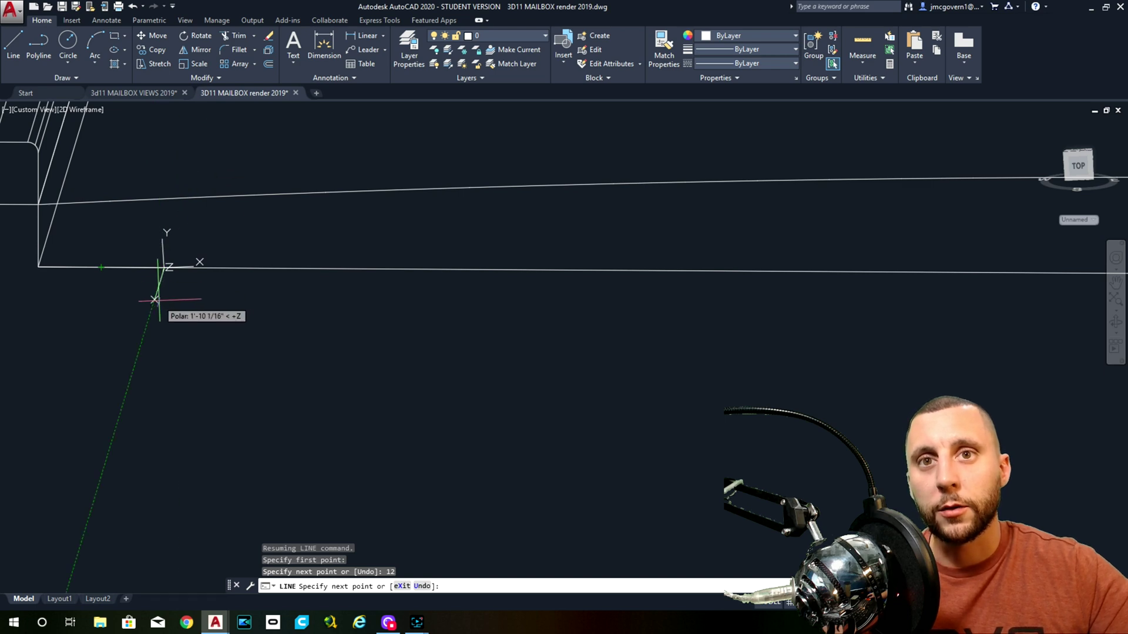
{"action": "middle_click_drag", "start_coordinate": [221, 247], "coordinate": [170, 229], "text": "shift"}
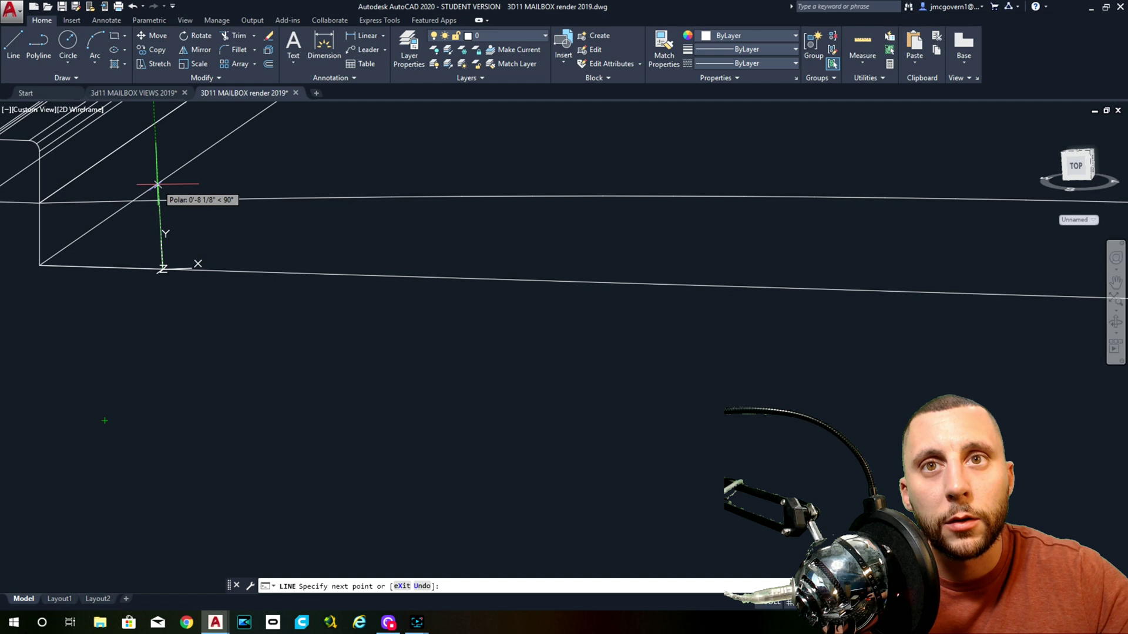
{"action": "key", "text": "Escape"}
{"action": "key", "text": "Escape"}
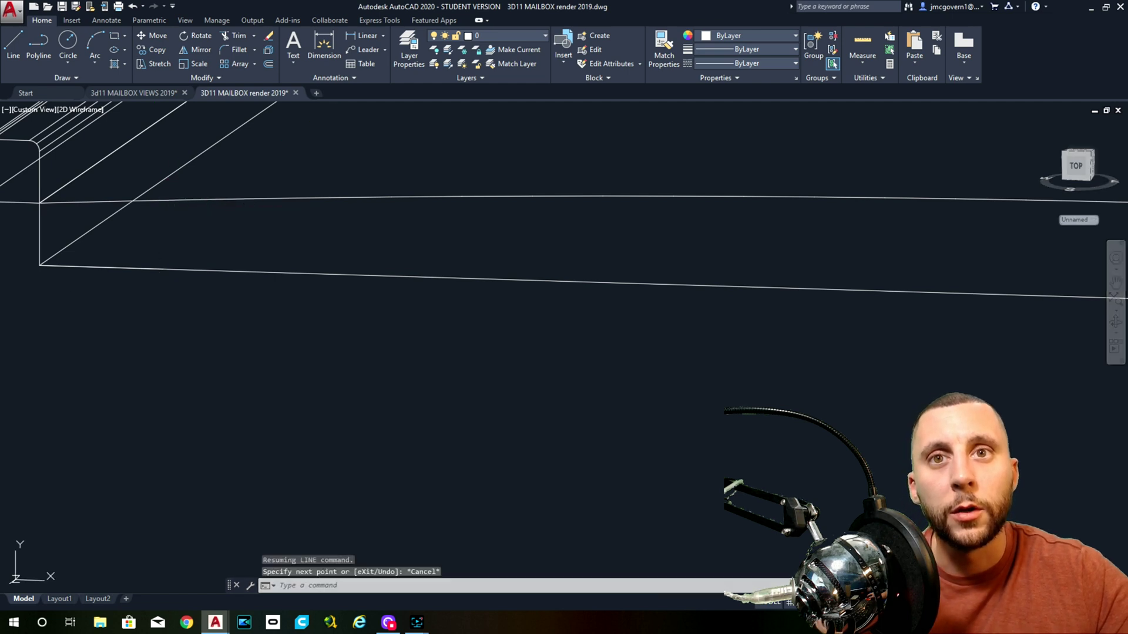
- Reset the UCS to World, then start a new line
{"action": "type", "text": "ucs"}
{"action": "key", "text": "Return"}
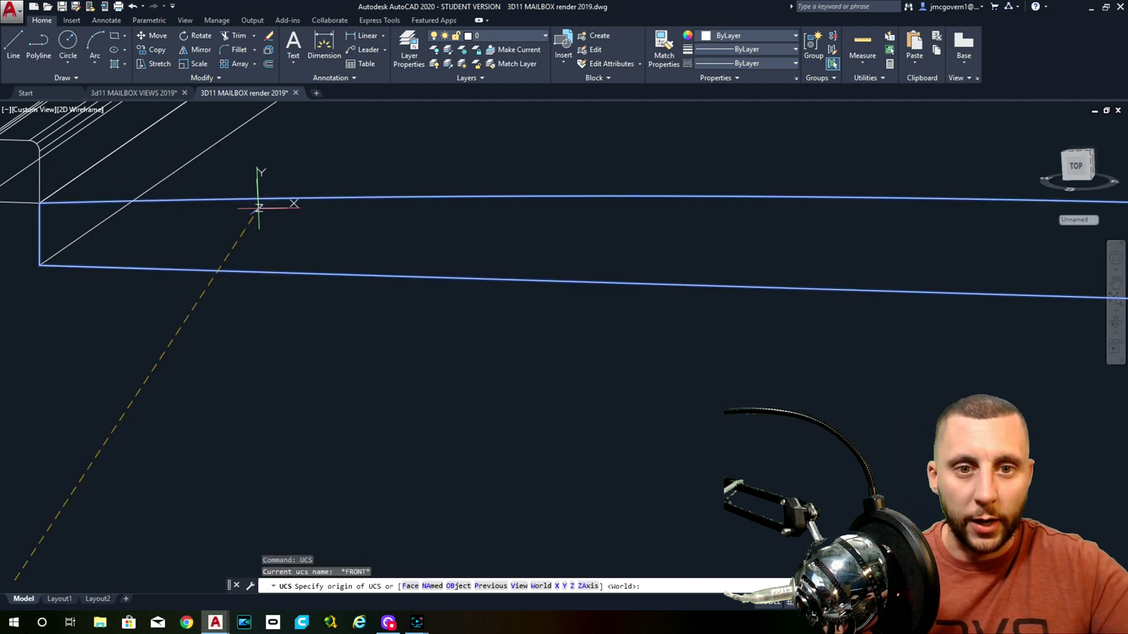
{"action": "left_click", "coordinate": [544, 587]}
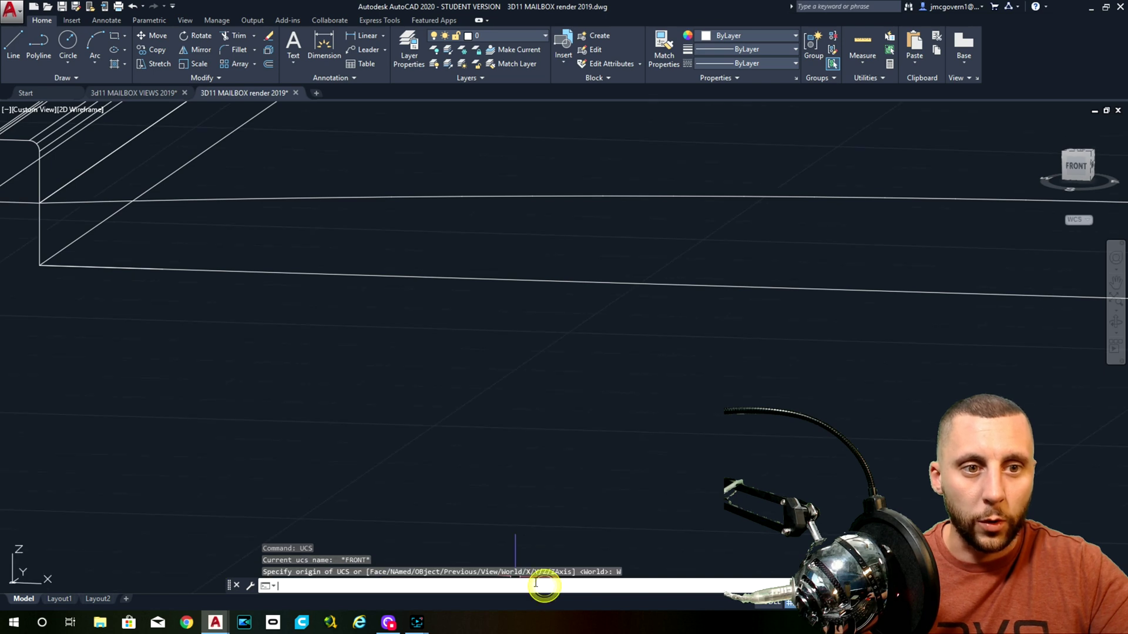
{"action": "left_click", "coordinate": [14, 43]}
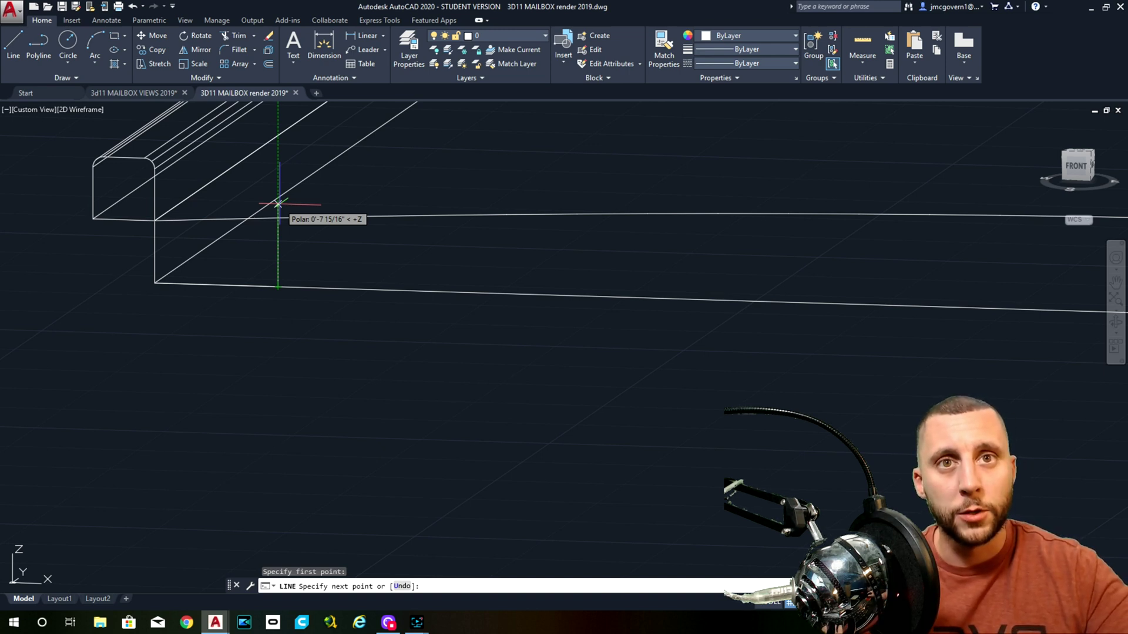
- Finish the small rectangle with 8-unit, 4-unit and 8-unit segments, closing it at the bottom-left corner
{"action": "key", "text": "Return"}
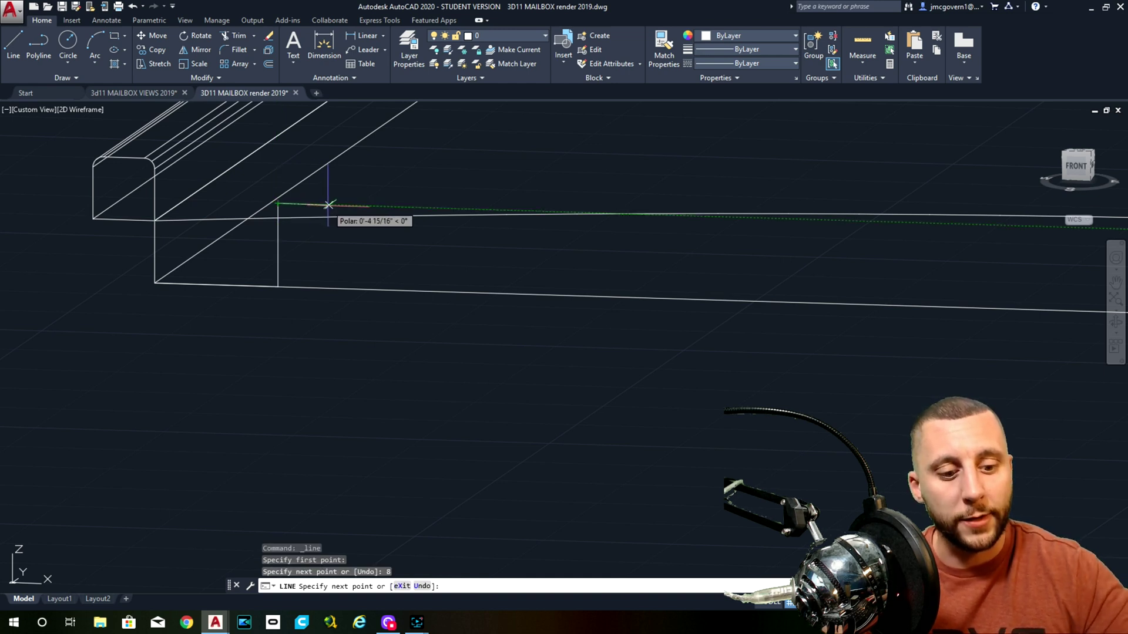
{"action": "type", "text": "4"}
{"action": "key", "text": "Return"}
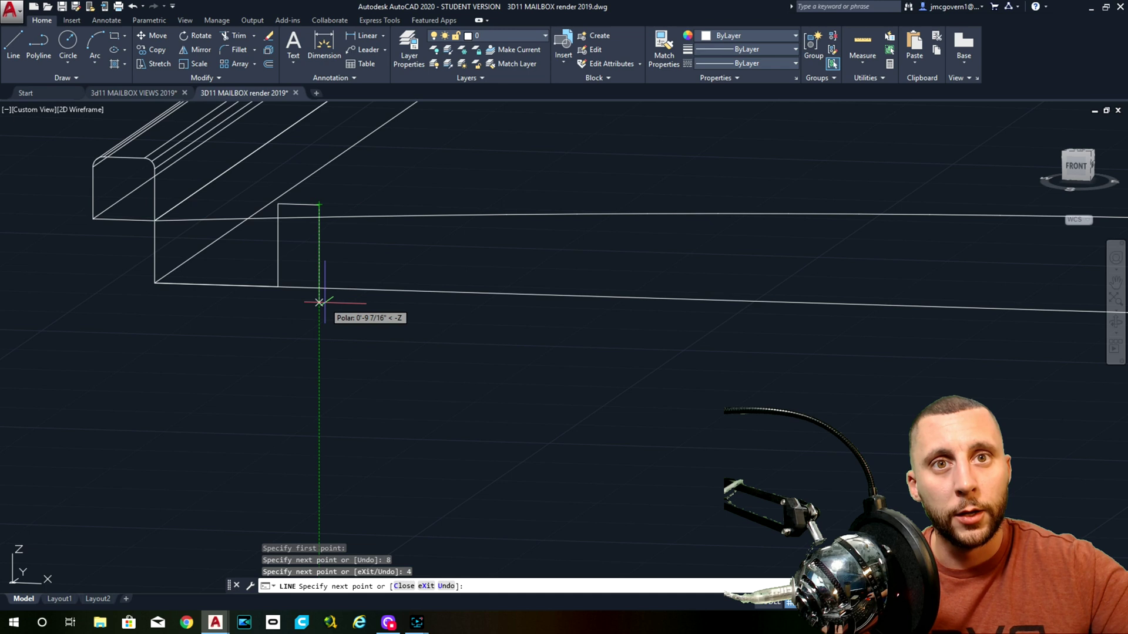
{"action": "type", "text": "8"}
{"action": "key", "text": "Return"}
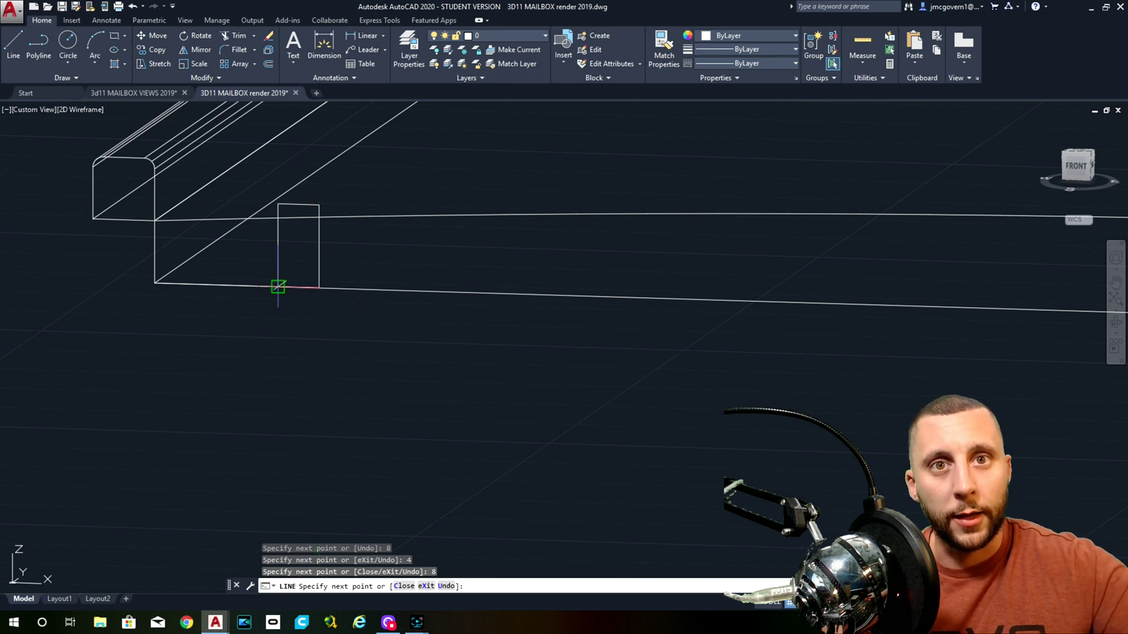
{"action": "left_click", "coordinate": [279, 287]}
{"action": "key", "text": "Escape"}
- Join the rectangle's four lines into a single outline with JOIN
{"action": "left_click", "coordinate": [254, 171]}
{"action": "left_click", "coordinate": [350, 322]}
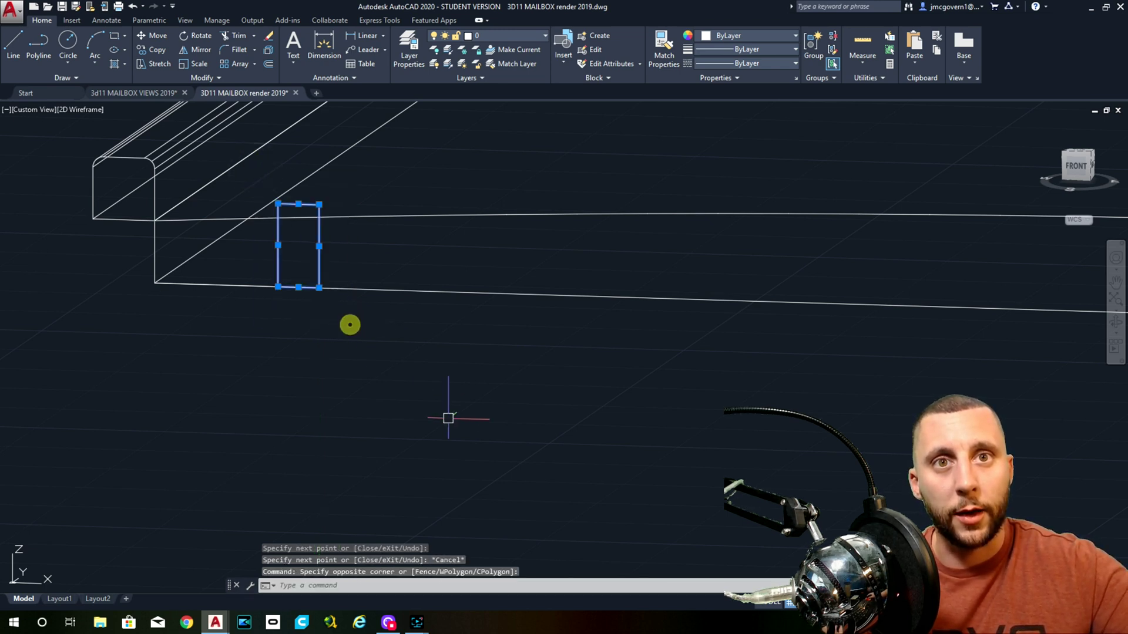
{"action": "type", "text": "joi"}
{"action": "key", "text": "Return"}
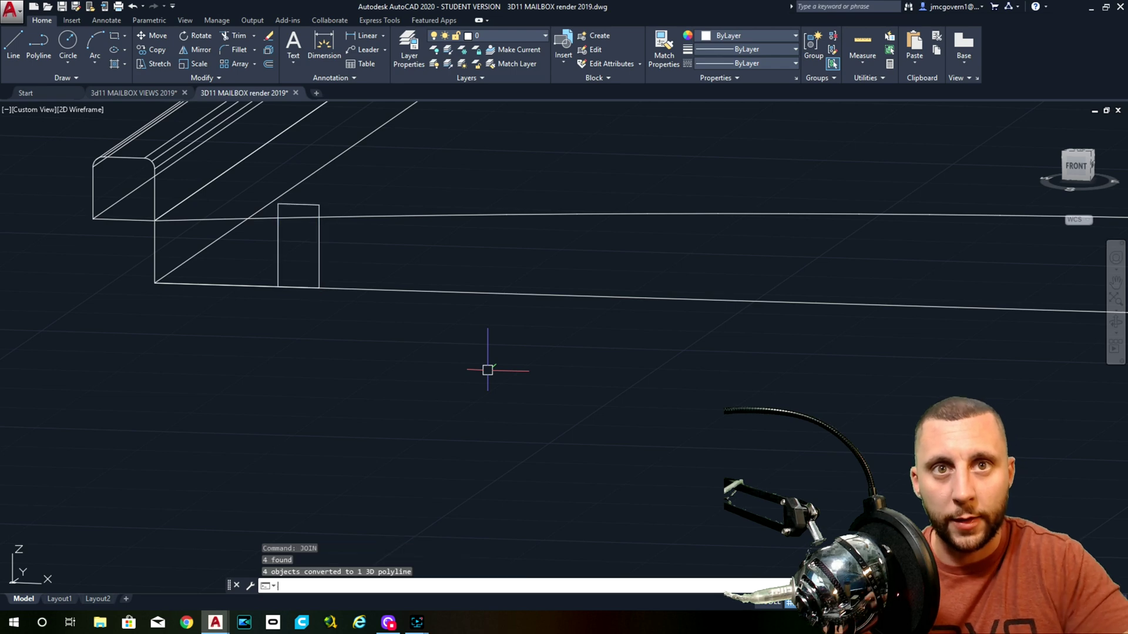
- Extrude the rectangle outline into a long solid bar along the road slab
{"action": "left_click", "coordinate": [345, 246]}
{"action": "left_click", "coordinate": [289, 252]}
{"action": "type", "text": "extr"}
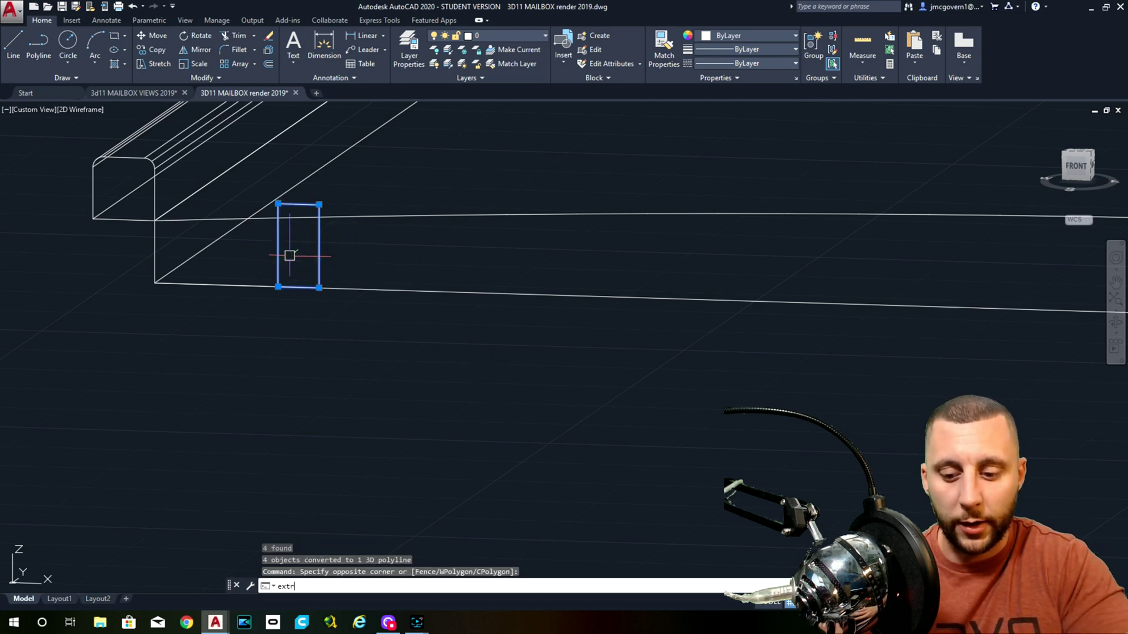
{"action": "key", "text": "Return"}
{"action": "middle_click_drag", "start_coordinate": [289, 240], "coordinate": [212, 398], "text": "shift"}
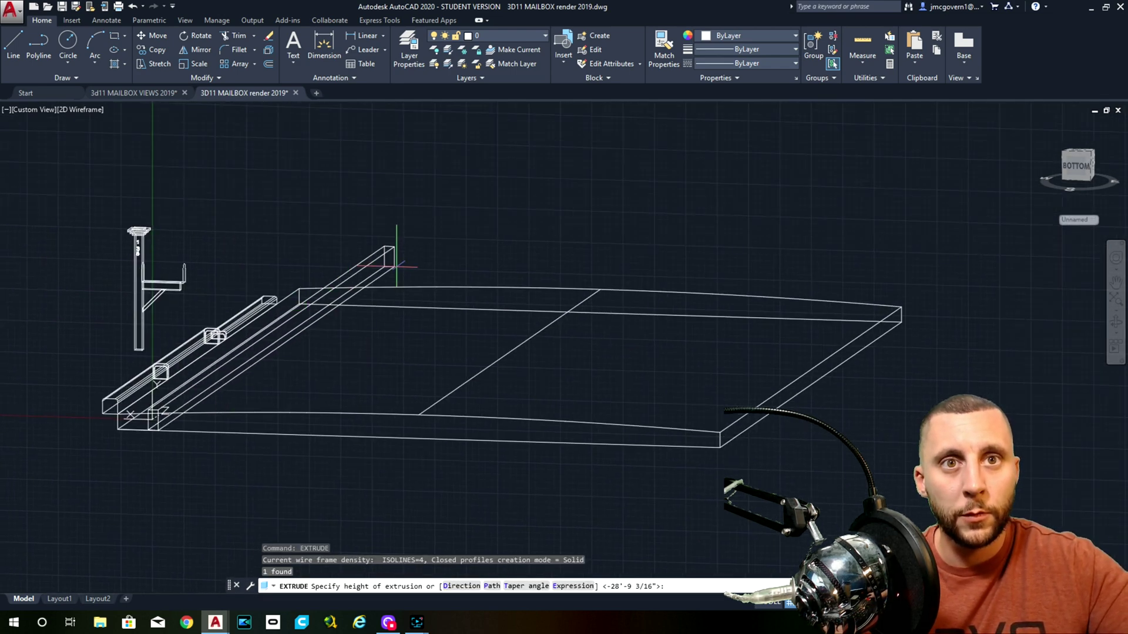
{"action": "key", "text": "Escape"}
{"action": "scroll", "coordinate": [494, 280], "scroll_direction": "up", "scroll_amount": 4}
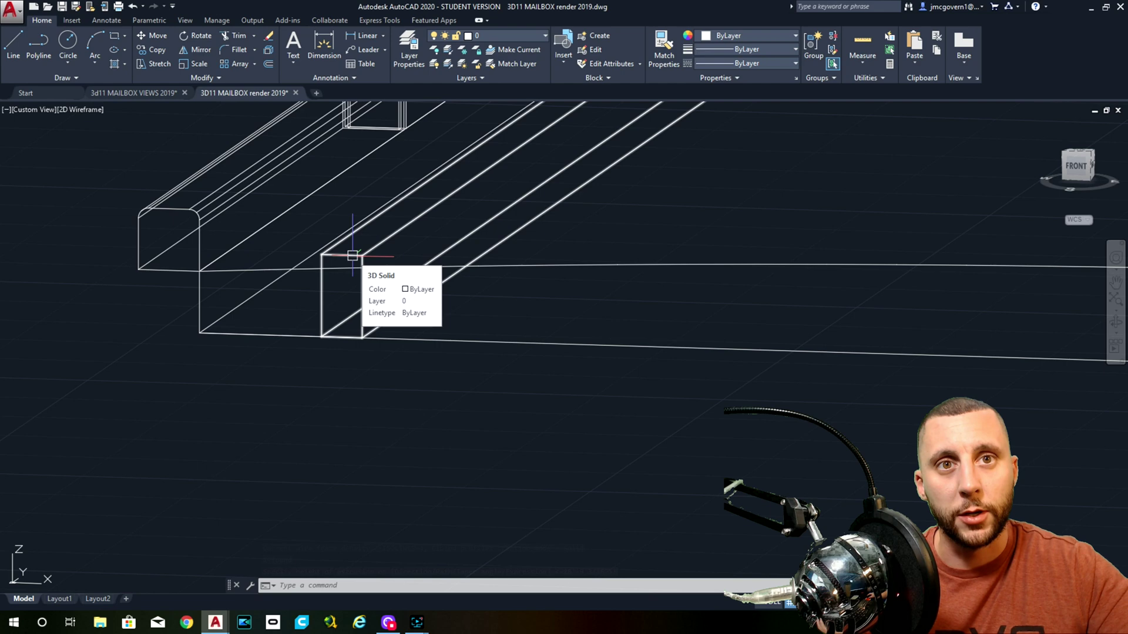
- Copy the slab and rail to the lower left, then change the workspace to 3D Basics
{"action": "left_click", "coordinate": [353, 256]}
{"action": "scroll", "coordinate": [503, 260], "scroll_direction": "down", "scroll_amount": 5}
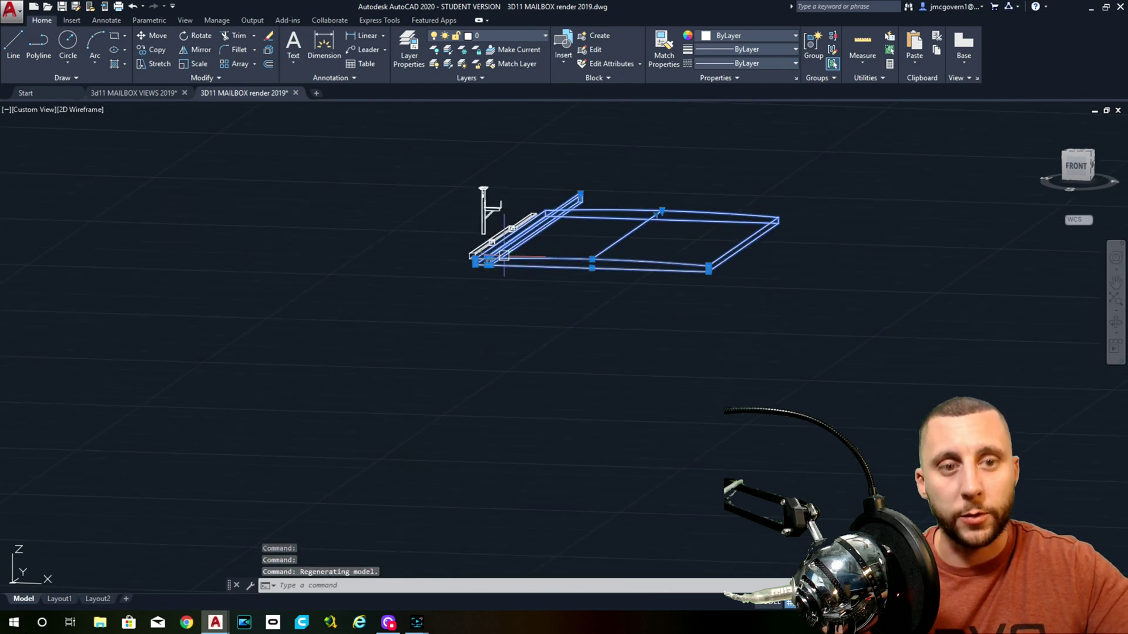
{"action": "type", "text": "copy"}
{"action": "key", "text": "Return"}
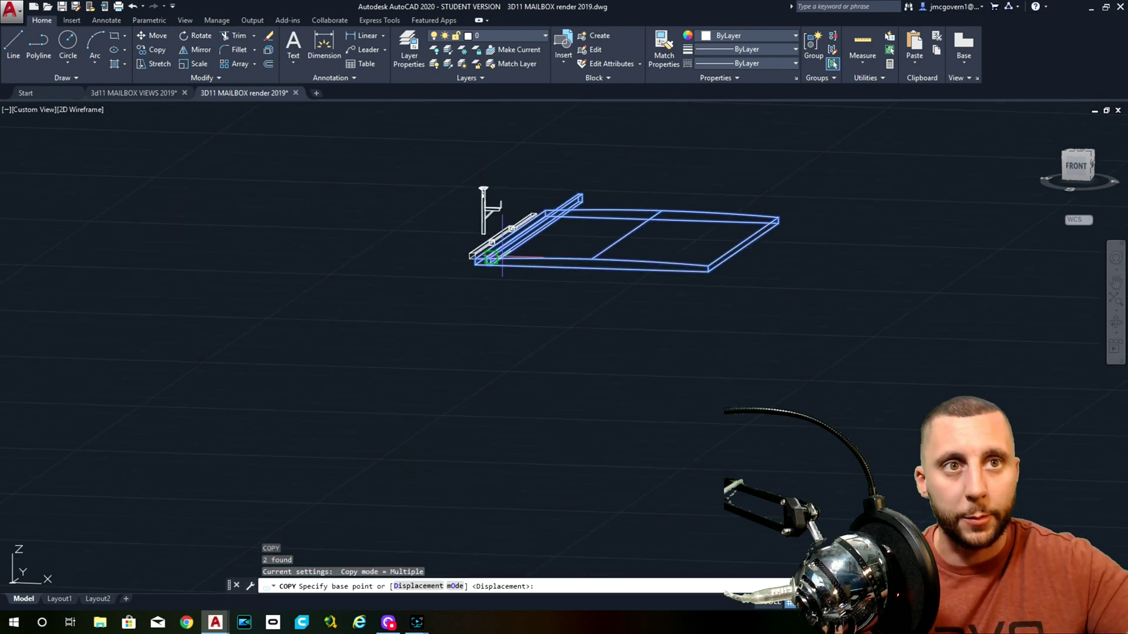
{"action": "left_click", "coordinate": [492, 257]}
{"action": "left_click", "coordinate": [151, 349]}
{"action": "key", "text": "Escape"}
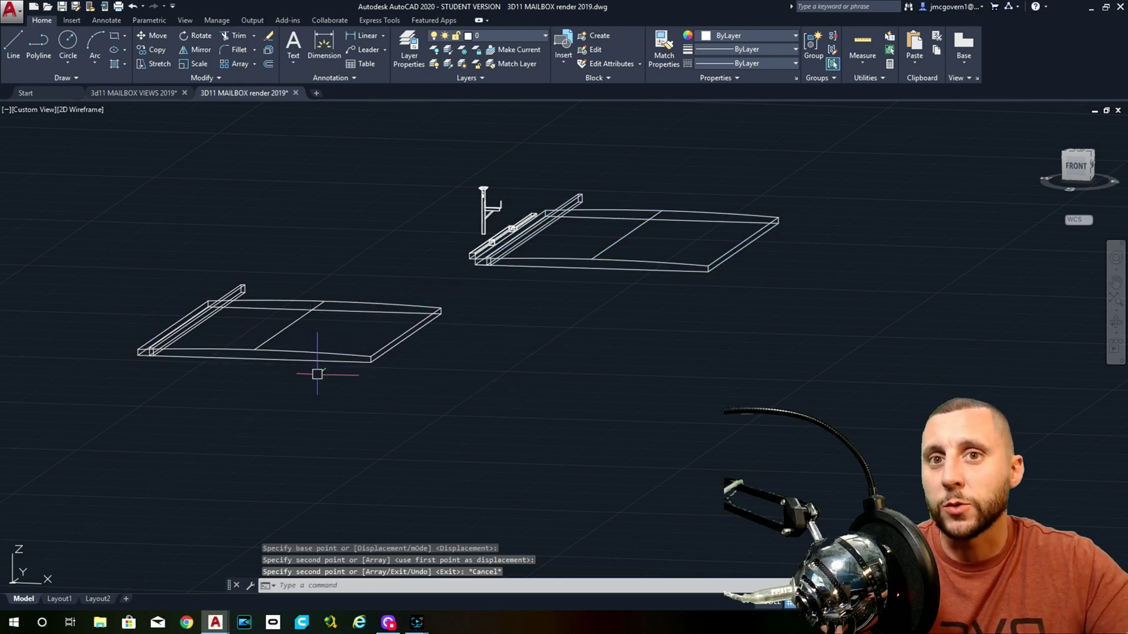
{"action": "scroll", "coordinate": [496, 257], "scroll_direction": "up", "scroll_amount": 8}
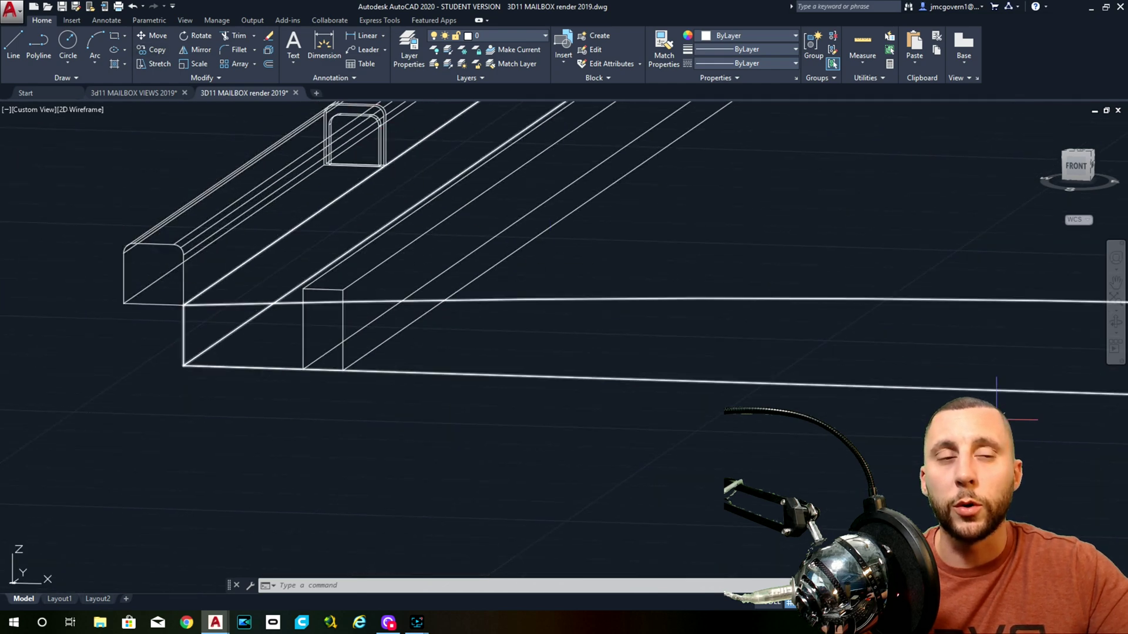
{"action": "left_click", "coordinate": [1048, 513]}
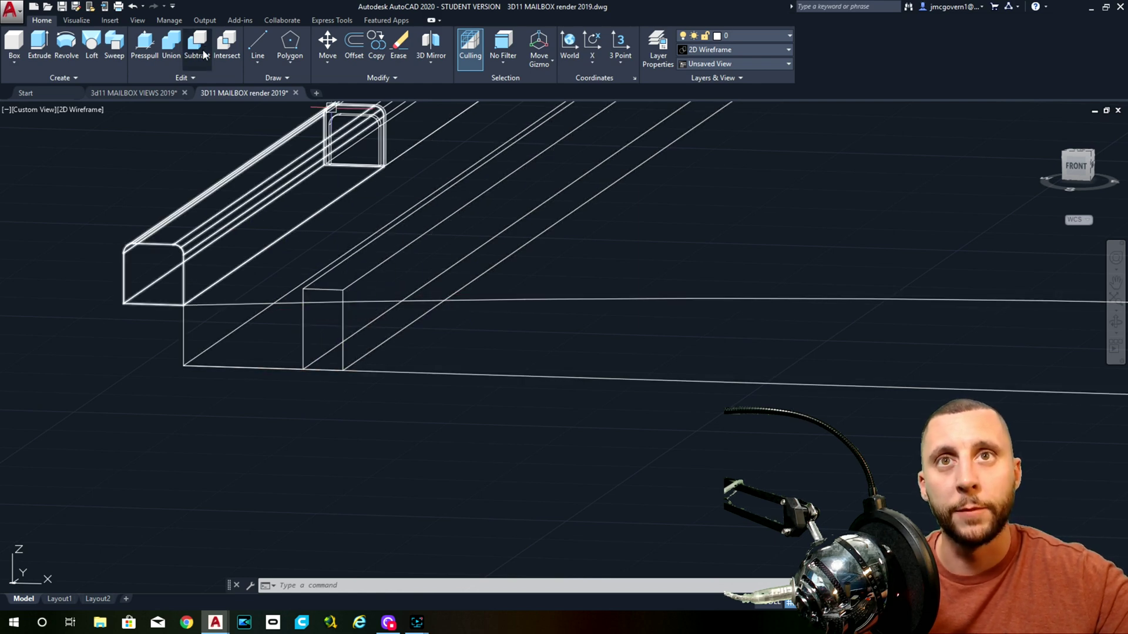
- Intersect the slab with the rail solid so only their overlapping box remains
{"action": "left_click", "coordinate": [226, 44]}
{"action": "left_click", "coordinate": [511, 304]}
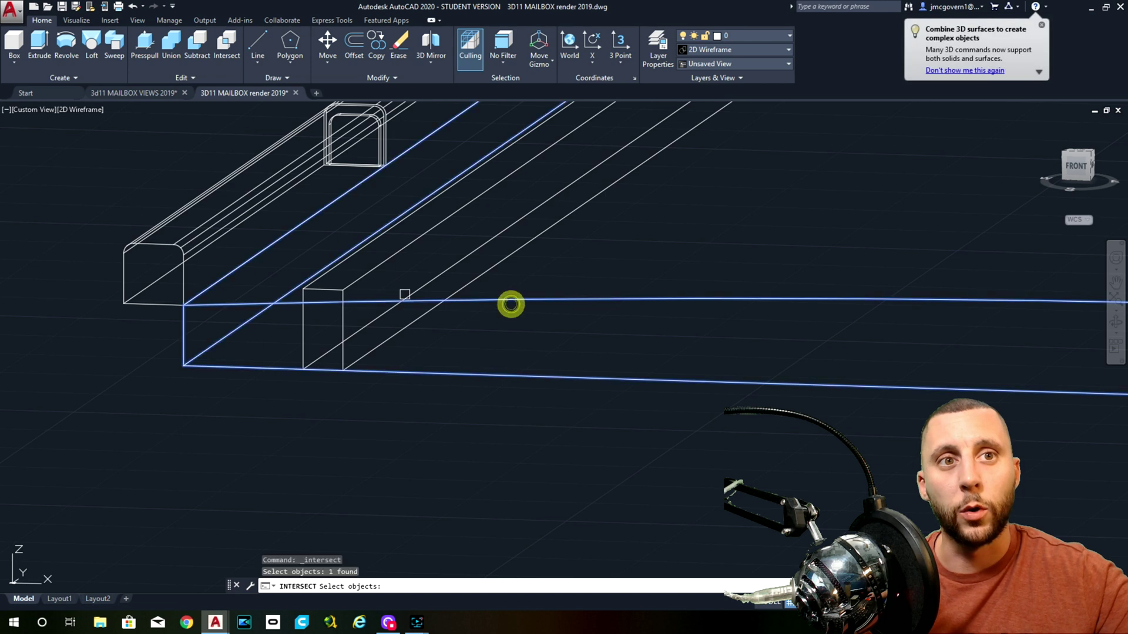
{"action": "left_click", "coordinate": [333, 287]}
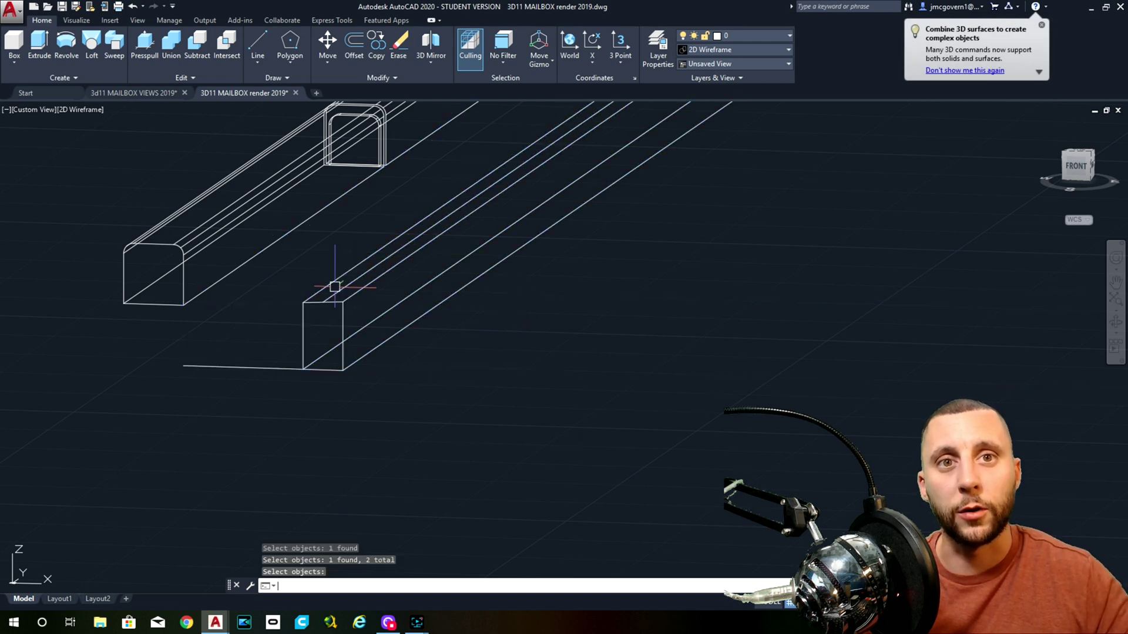
{"action": "key", "text": "Return"}
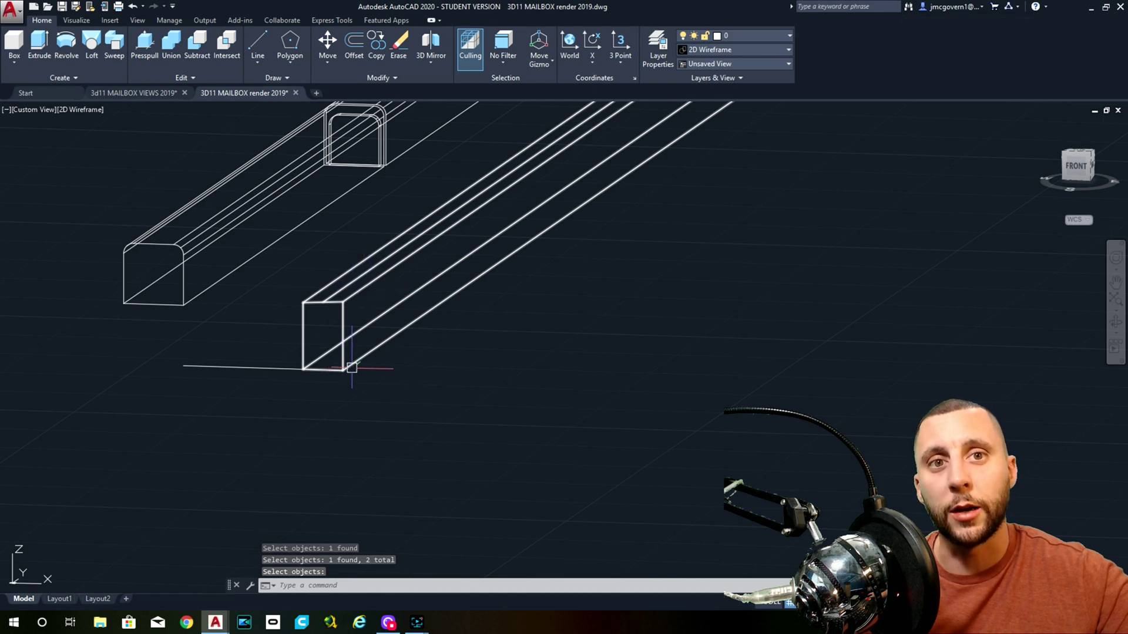
{"action": "scroll", "coordinate": [352, 368], "scroll_direction": "down", "scroll_amount": 6}
{"action": "middle_click_drag", "start_coordinate": [370, 323], "coordinate": [493, 252]}
{"action": "scroll", "coordinate": [290, 335], "scroll_direction": "up", "scroll_amount": 10}
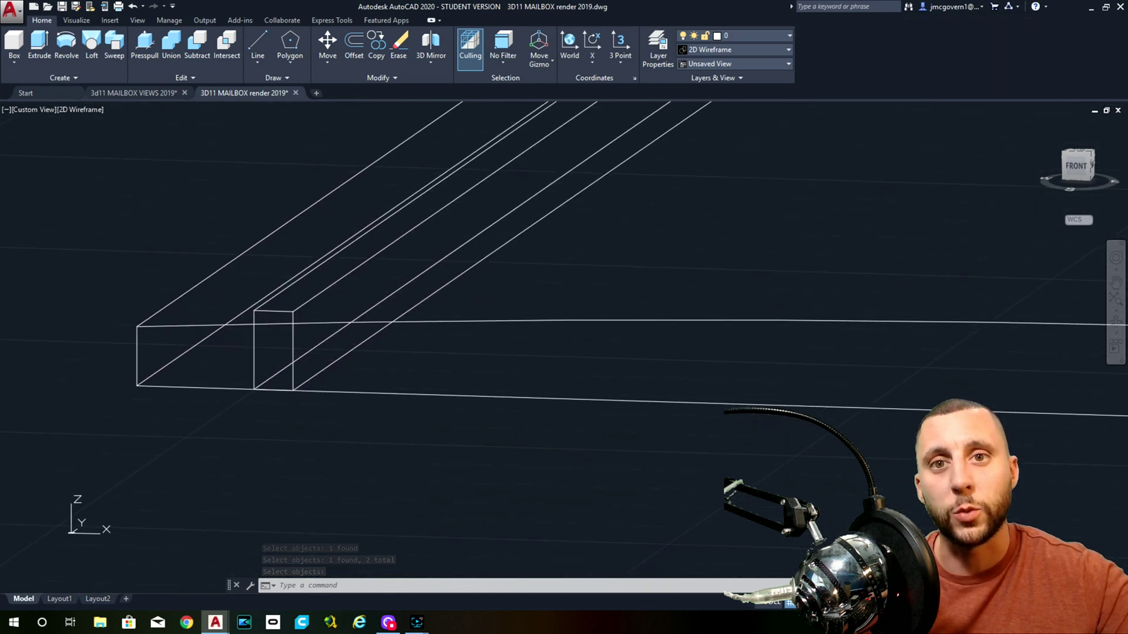
- Subtract the rail box from the copied slab to leave a gap
{"action": "left_click", "coordinate": [197, 50]}
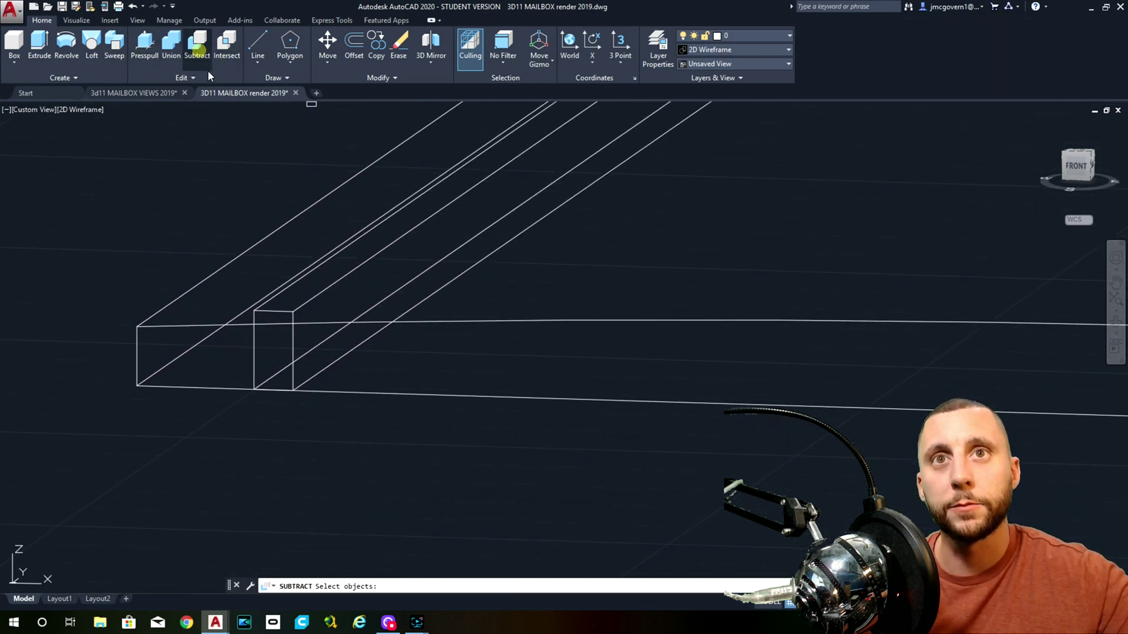
{"action": "left_click", "coordinate": [221, 326]}
{"action": "key", "text": "Return"}
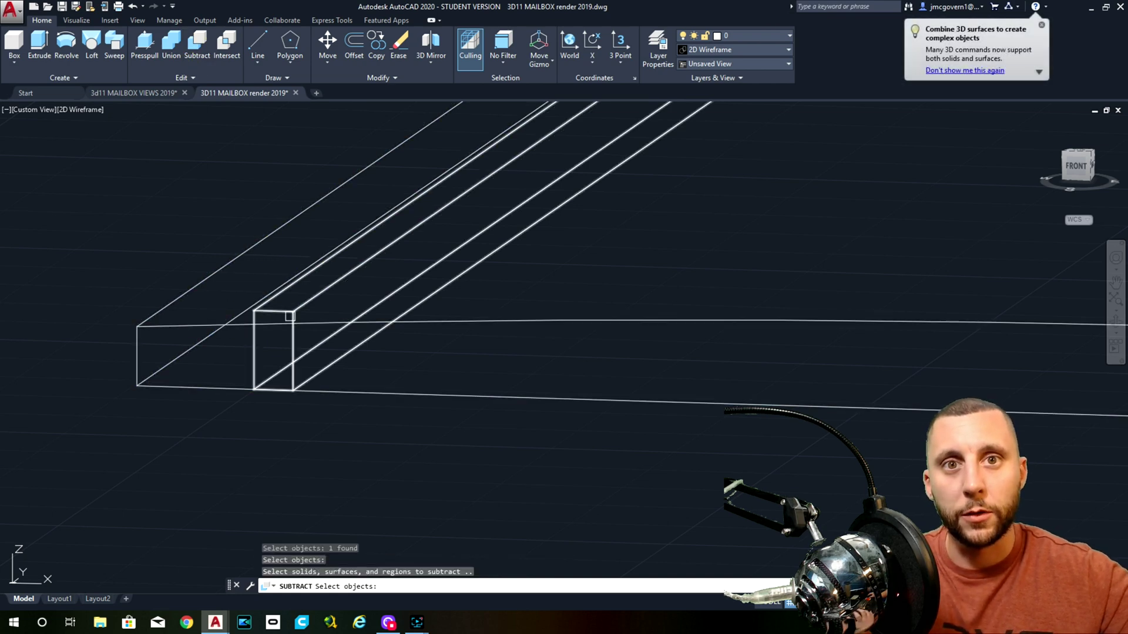
{"action": "left_click", "coordinate": [290, 316]}
{"action": "key", "text": "Return"}
{"action": "scroll", "coordinate": [352, 352], "scroll_direction": "down", "scroll_amount": 3}
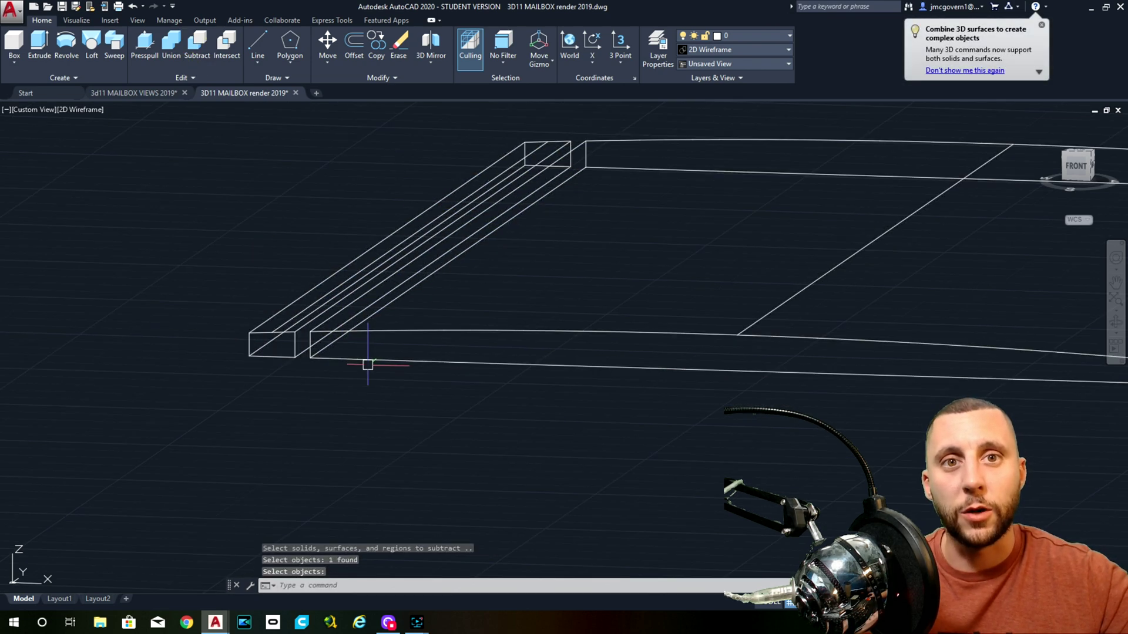
{"action": "scroll", "coordinate": [367, 364], "scroll_direction": "down", "scroll_amount": 5}
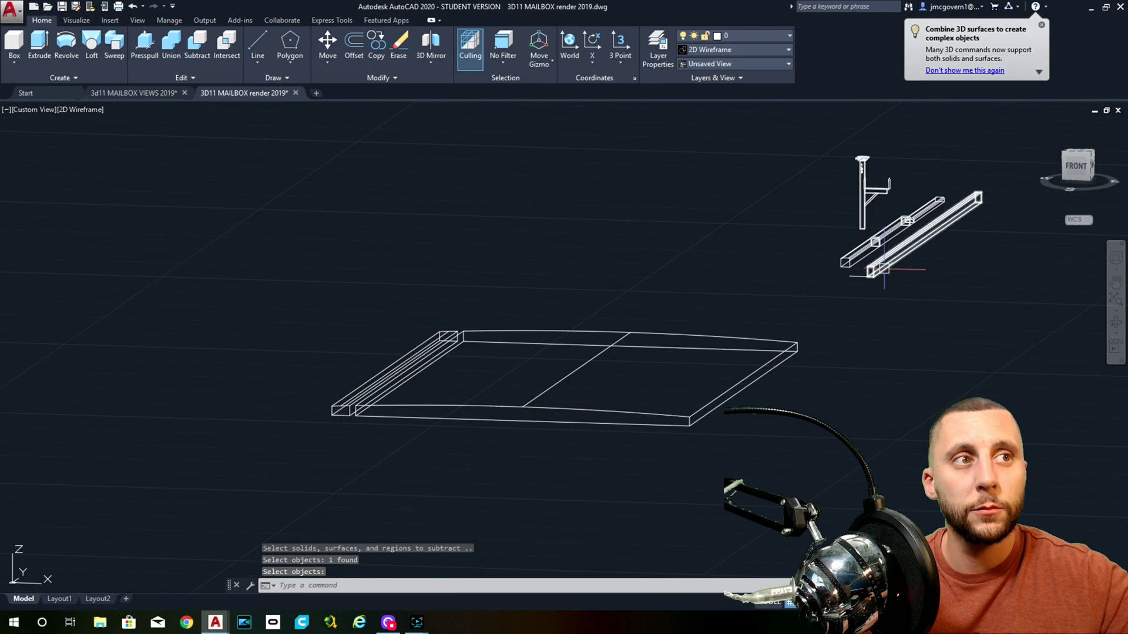
{"action": "scroll", "coordinate": [884, 267], "scroll_direction": "up", "scroll_amount": 5}
- Erase the stray line beside the slab
{"action": "left_click", "coordinate": [724, 285]}
{"action": "left_click", "coordinate": [659, 361]}
{"action": "key", "text": "Delete"}
- Move the separate box from its corner into the slab's gap
{"action": "left_click", "coordinate": [824, 353]}
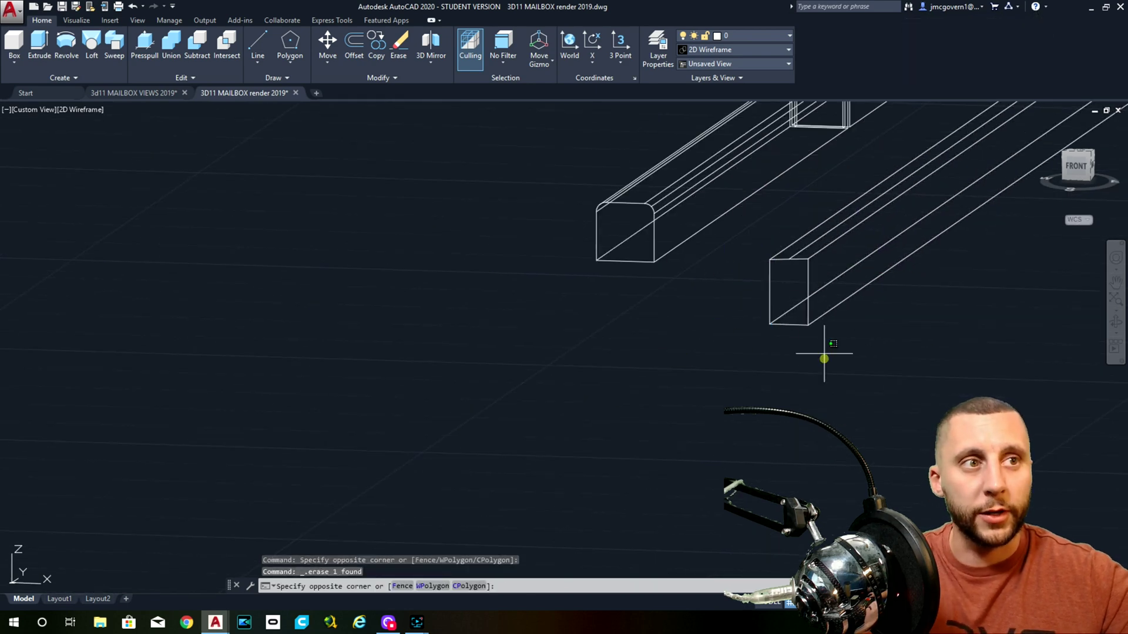
{"action": "left_click", "coordinate": [788, 294]}
{"action": "type", "text": "m"}
{"action": "key", "text": "Return"}
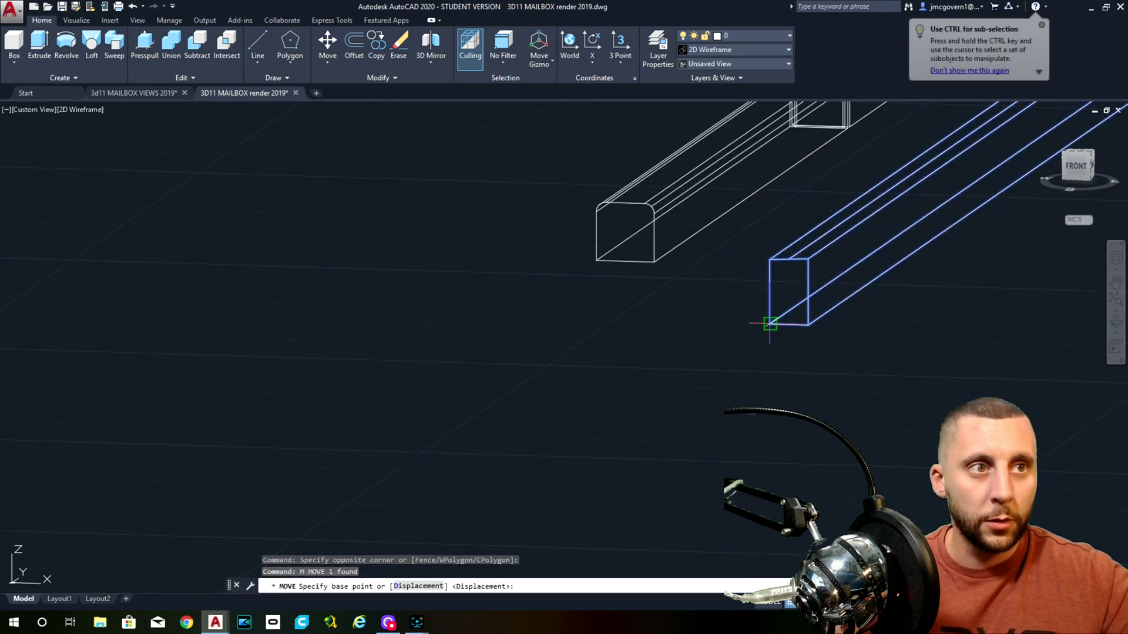
{"action": "left_click", "coordinate": [769, 324]}
{"action": "scroll", "coordinate": [768, 314], "scroll_direction": "down", "scroll_amount": 5}
{"action": "scroll", "coordinate": [546, 347], "scroll_direction": "up", "scroll_amount": 6}
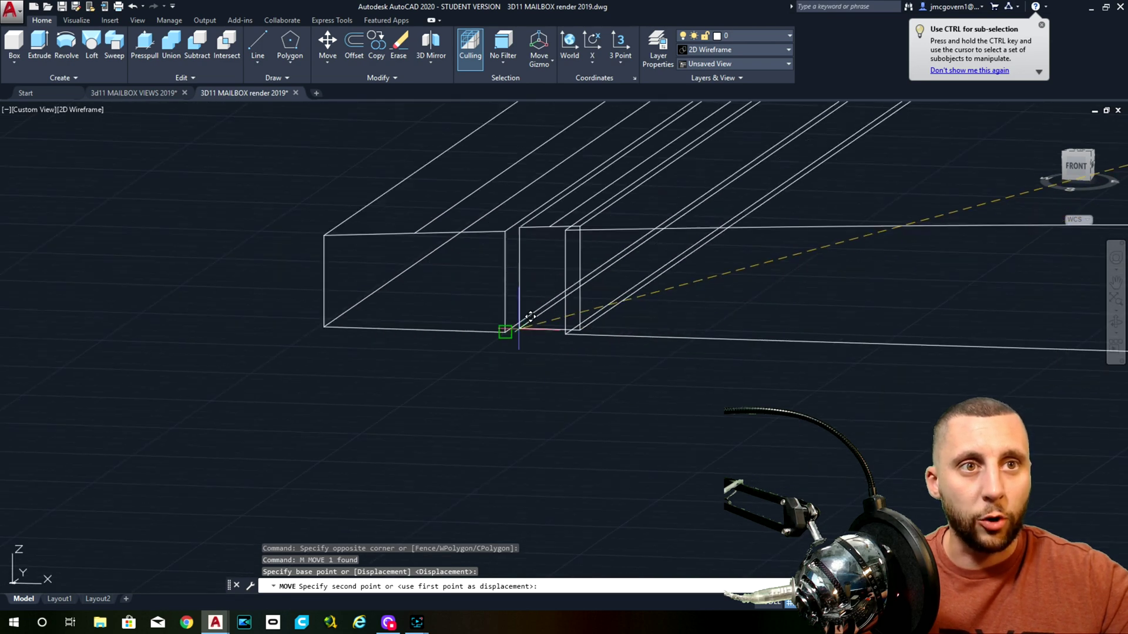
{"action": "left_click", "coordinate": [498, 329]}
{"action": "scroll", "coordinate": [444, 287], "scroll_direction": "down", "scroll_amount": 3}
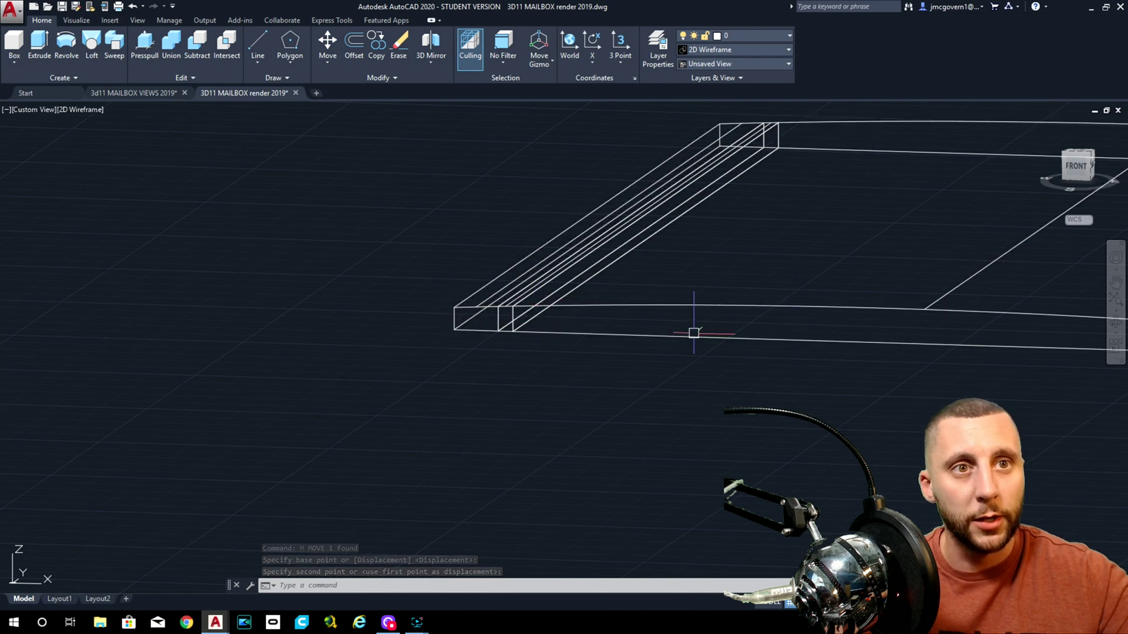
{"action": "scroll", "coordinate": [493, 330], "scroll_direction": "up", "scroll_amount": 4}
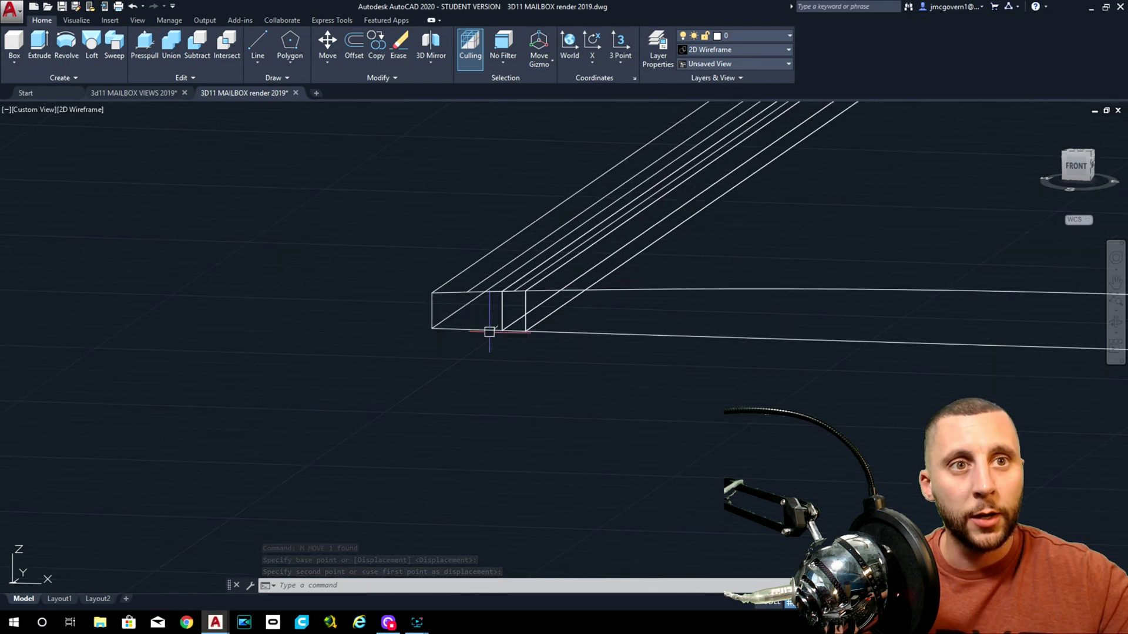
{"action": "left_click", "coordinate": [82, 110]}
- Switch the viewport to the Conceptual visual style
{"action": "left_click", "coordinate": [100, 153]}
{"action": "scroll", "coordinate": [478, 280], "scroll_direction": "down", "scroll_amount": 2}
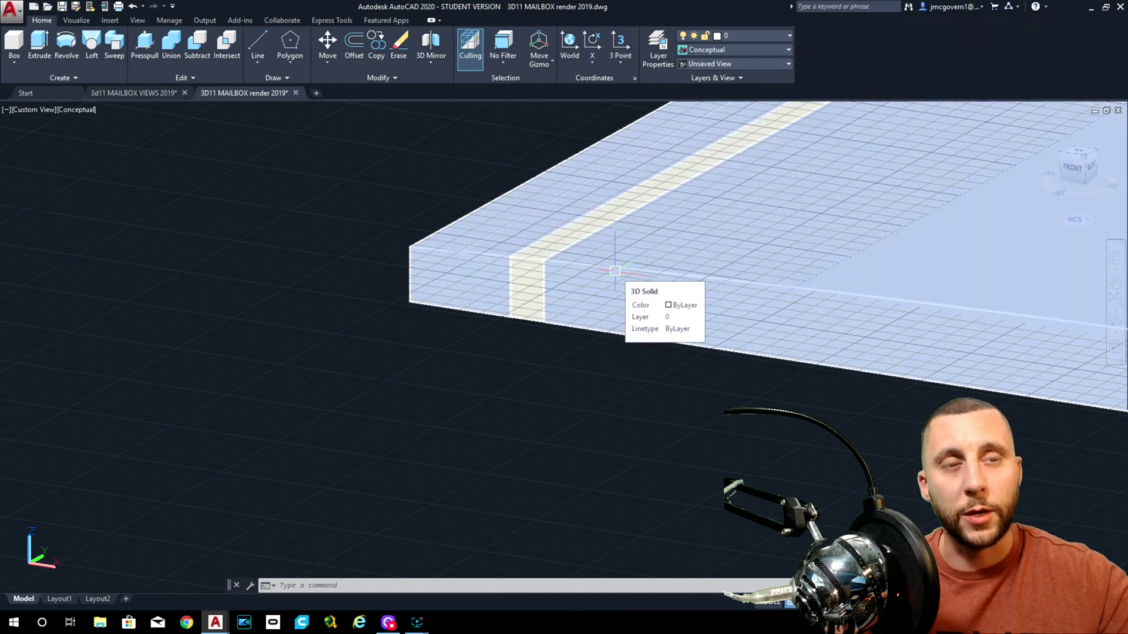
{"action": "scroll", "coordinate": [614, 271], "scroll_direction": "down", "scroll_amount": 5}
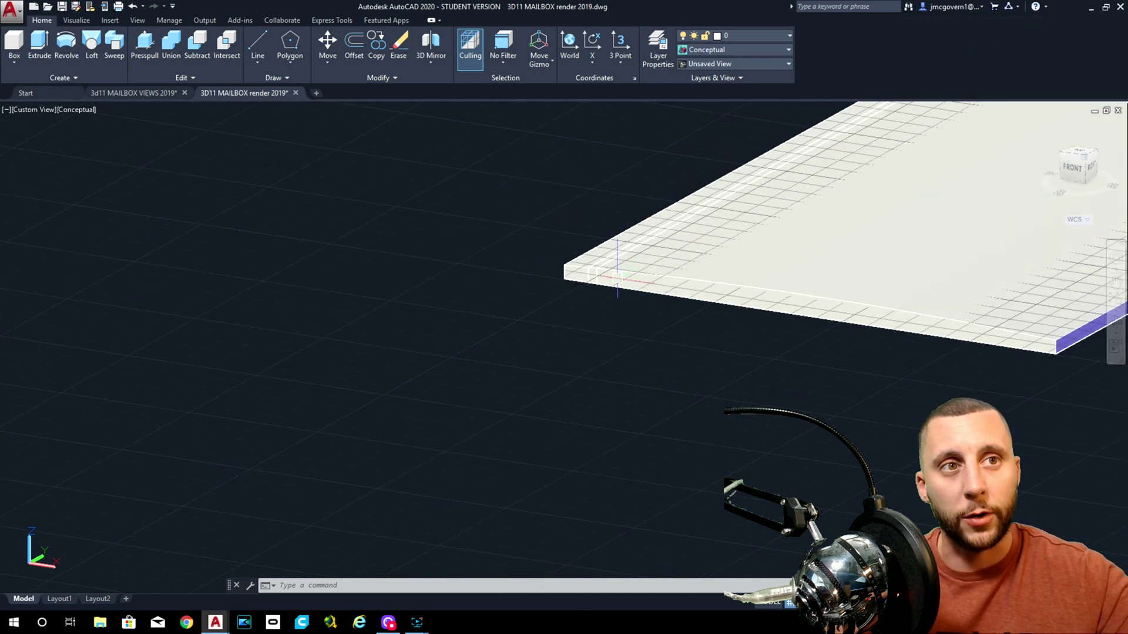
- Move the slab and its rail from the slab corner to the curb's corner
{"action": "left_click", "coordinate": [630, 297]}
{"action": "left_click", "coordinate": [539, 240]}
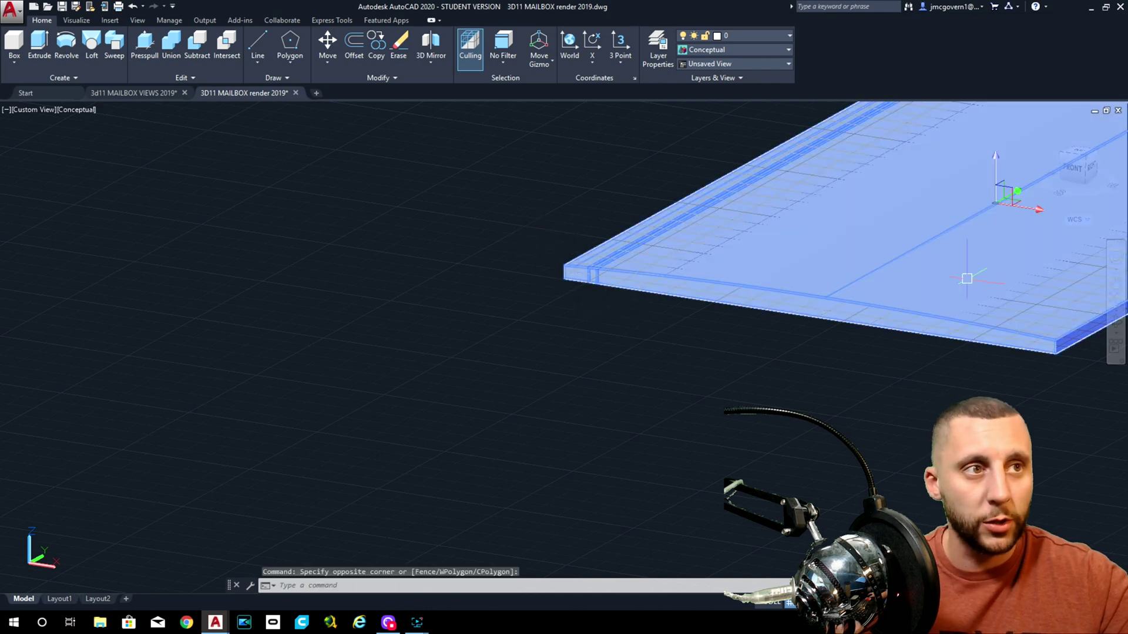
{"action": "type", "text": "m"}
{"action": "key", "text": "Return"}
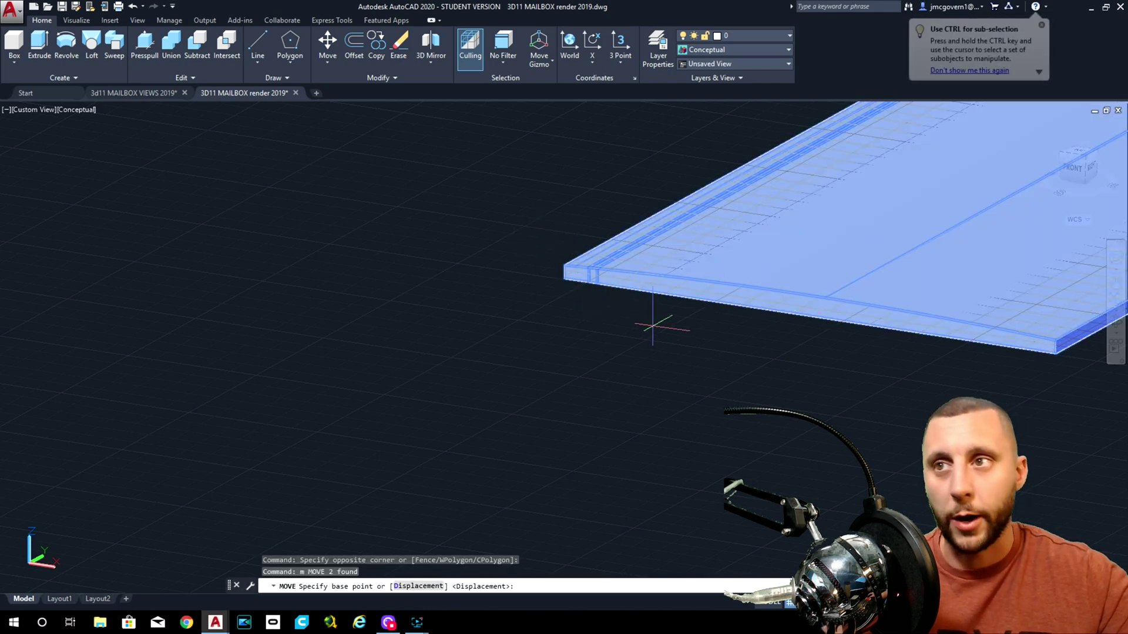
{"action": "scroll", "coordinate": [564, 281], "scroll_direction": "up", "scroll_amount": 3}
{"action": "left_click", "coordinate": [564, 280]}
{"action": "scroll", "coordinate": [558, 276], "scroll_direction": "down", "scroll_amount": 5}
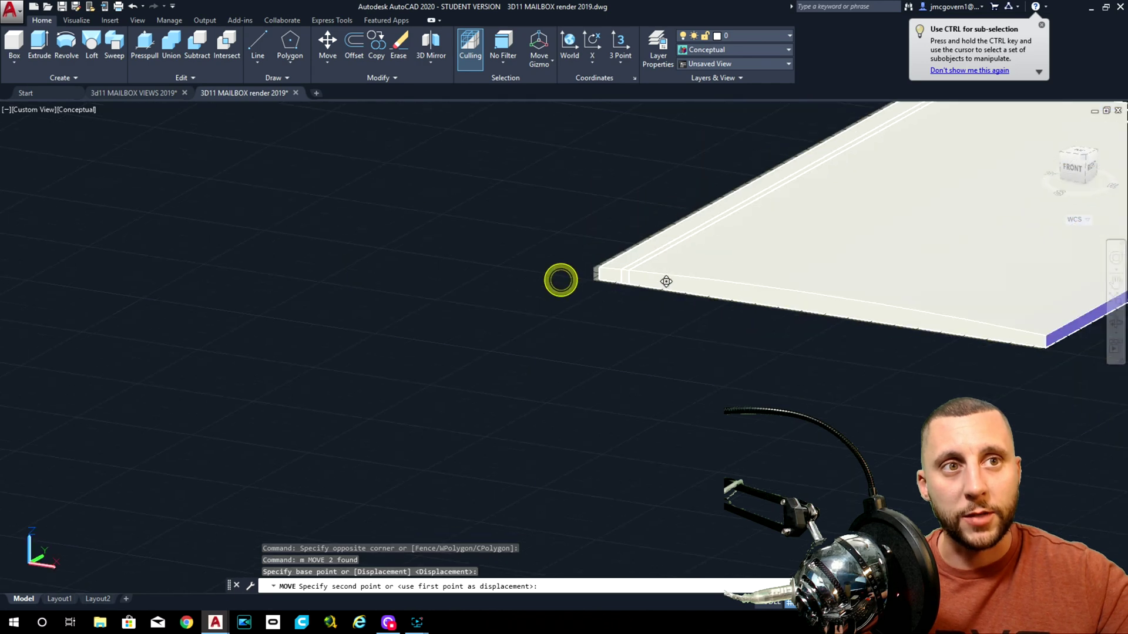
{"action": "scroll", "coordinate": [764, 321], "scroll_direction": "up", "scroll_amount": 5}
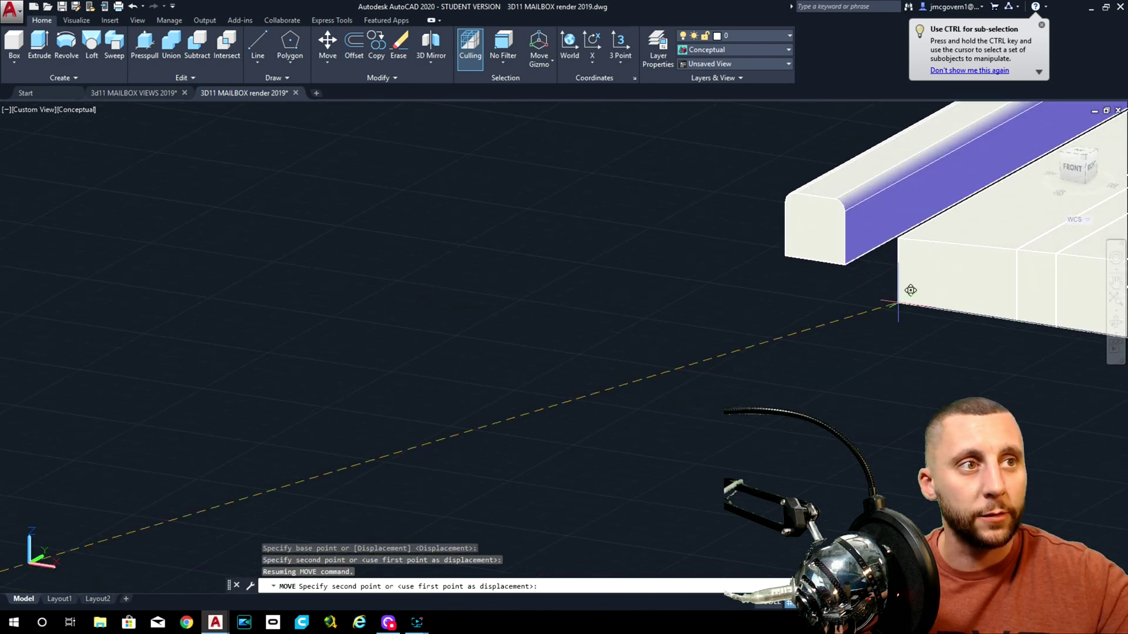
{"action": "double_click", "coordinate": [822, 383]}
- Move the placed slab again so its corner sits exactly at the curb corner
{"action": "left_click", "coordinate": [862, 347]}
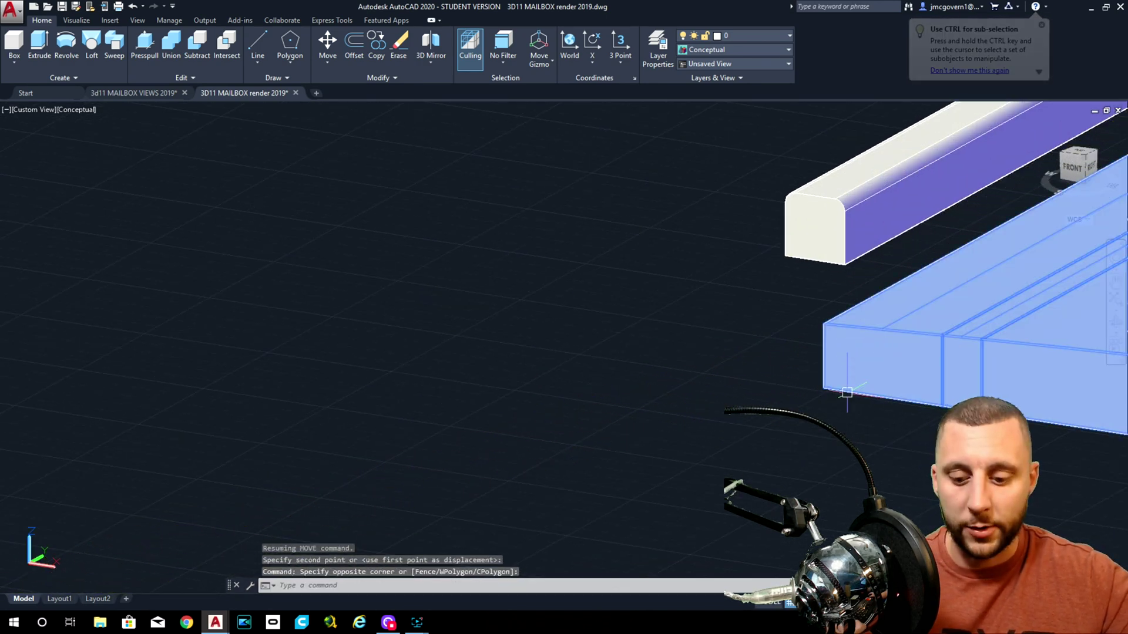
{"action": "type", "text": "m"}
{"action": "key", "text": "Return"}
{"action": "left_click", "coordinate": [823, 325]}
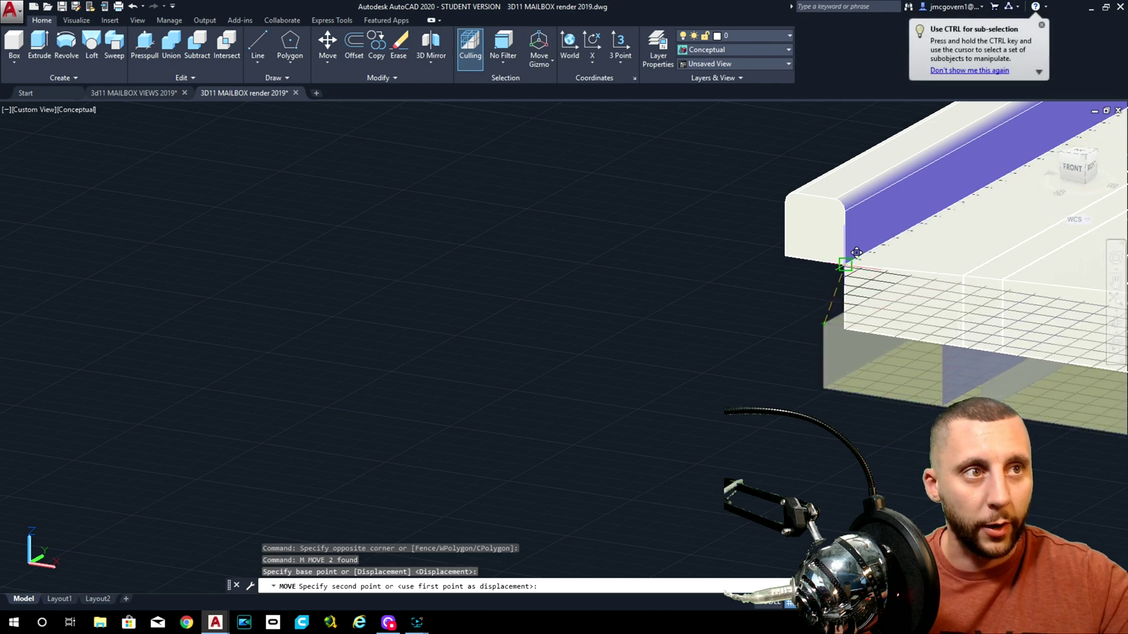
{"action": "left_click", "coordinate": [844, 266]}
{"action": "scroll", "coordinate": [704, 345], "scroll_direction": "down", "scroll_amount": 6}
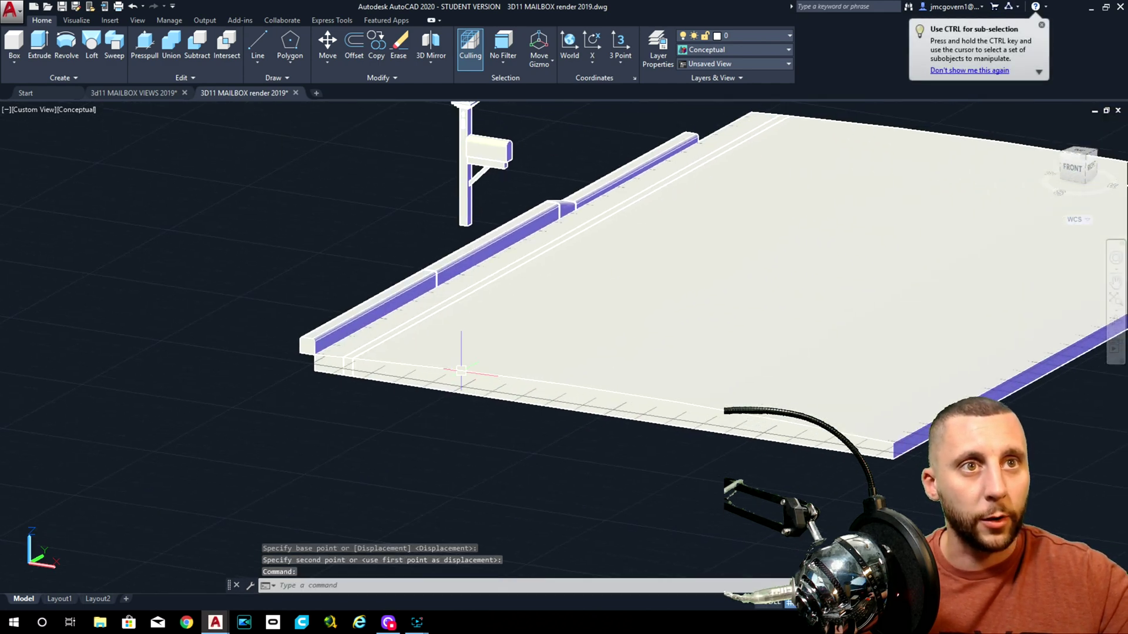
- Orbit and set the southeast isometric view to check the slab placement
{"action": "left_click", "coordinate": [448, 382]}
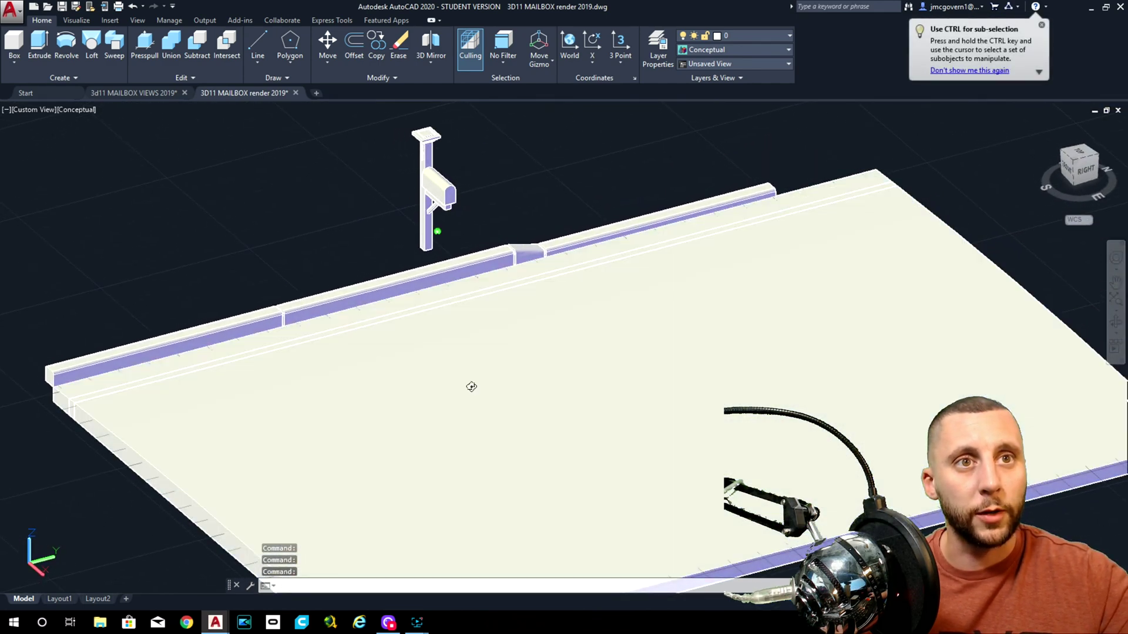
{"action": "middle_click_drag", "start_coordinate": [470, 384], "coordinate": [435, 227], "text": "shift"}
{"action": "key", "text": "Escape"}
{"action": "left_click", "coordinate": [1081, 159]}
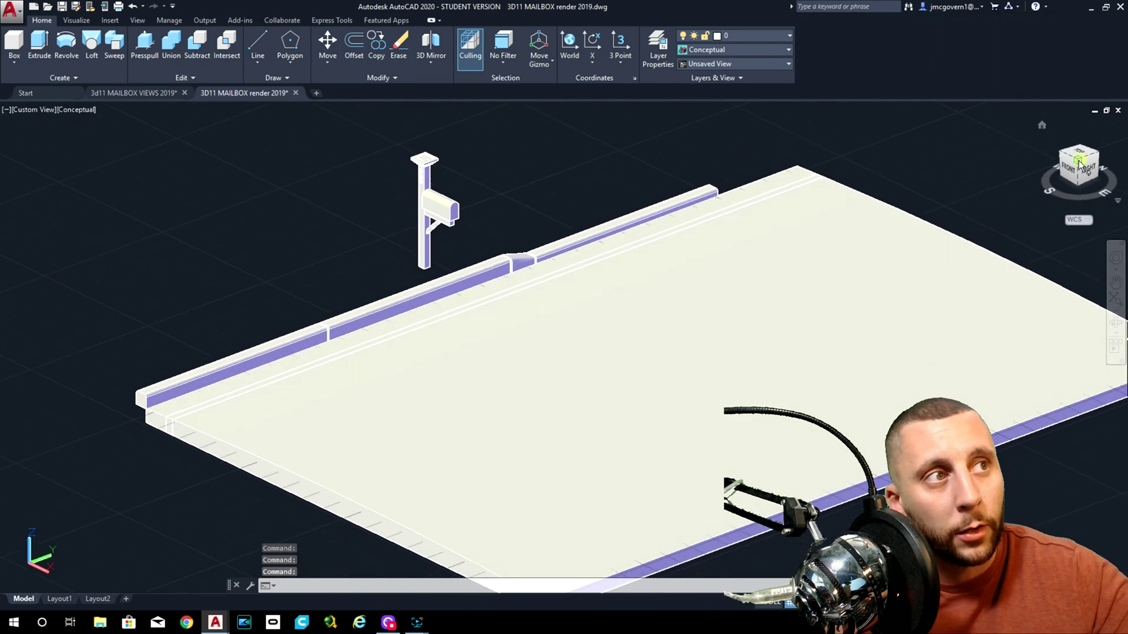
{"action": "scroll", "coordinate": [468, 299], "scroll_direction": "up", "scroll_amount": 5}
{"action": "scroll", "coordinate": [468, 299], "scroll_direction": "up", "scroll_amount": 3}
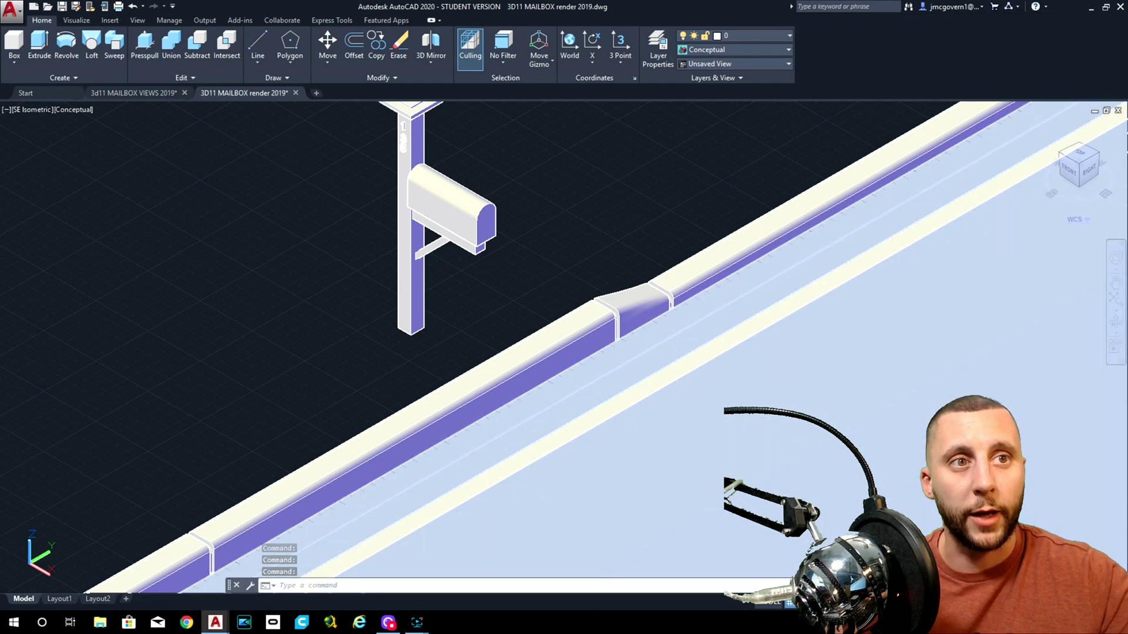
- Switch to the southwest isometric view
{"action": "scroll", "coordinate": [620, 328], "scroll_direction": "down", "scroll_amount": 8}
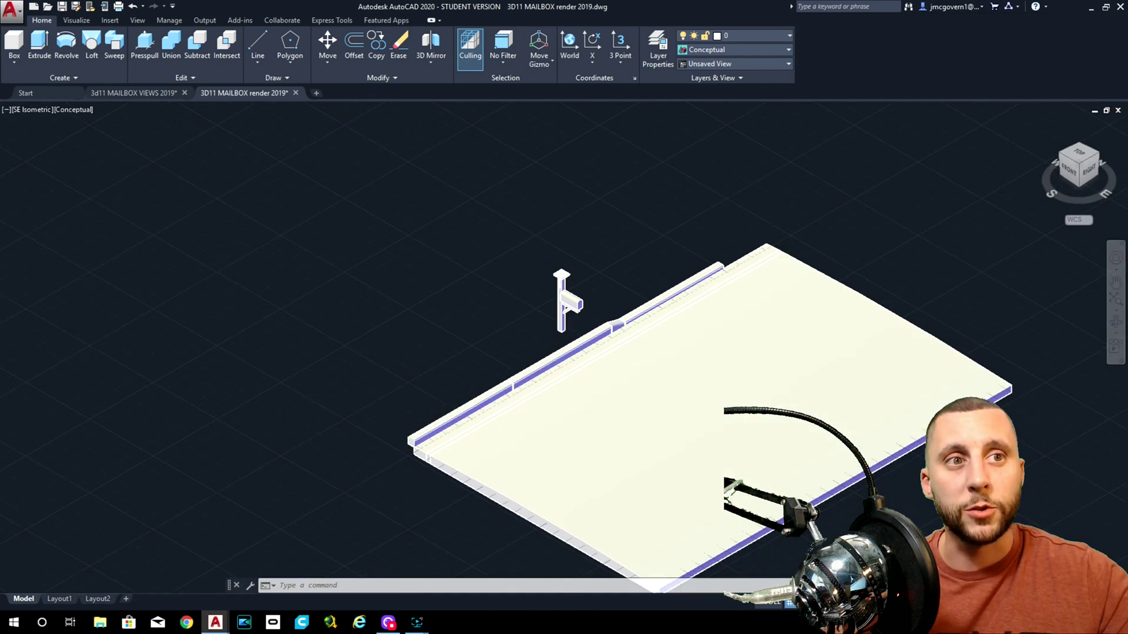
{"action": "left_click", "coordinate": [1061, 155]}
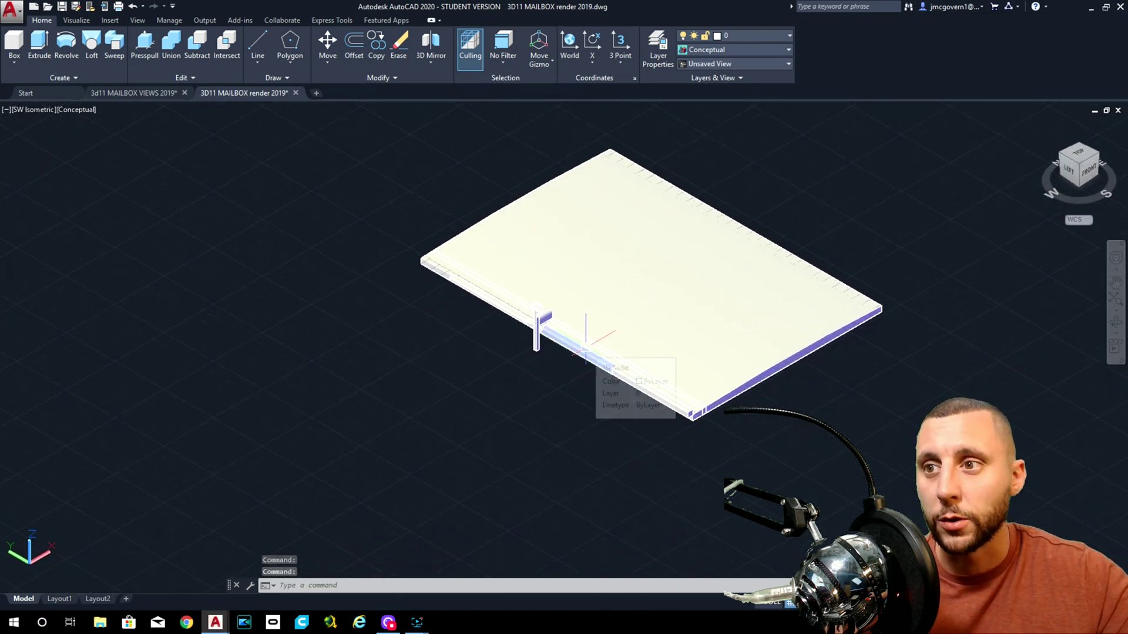
{"action": "scroll", "coordinate": [531, 334], "scroll_direction": "up", "scroll_amount": 5}
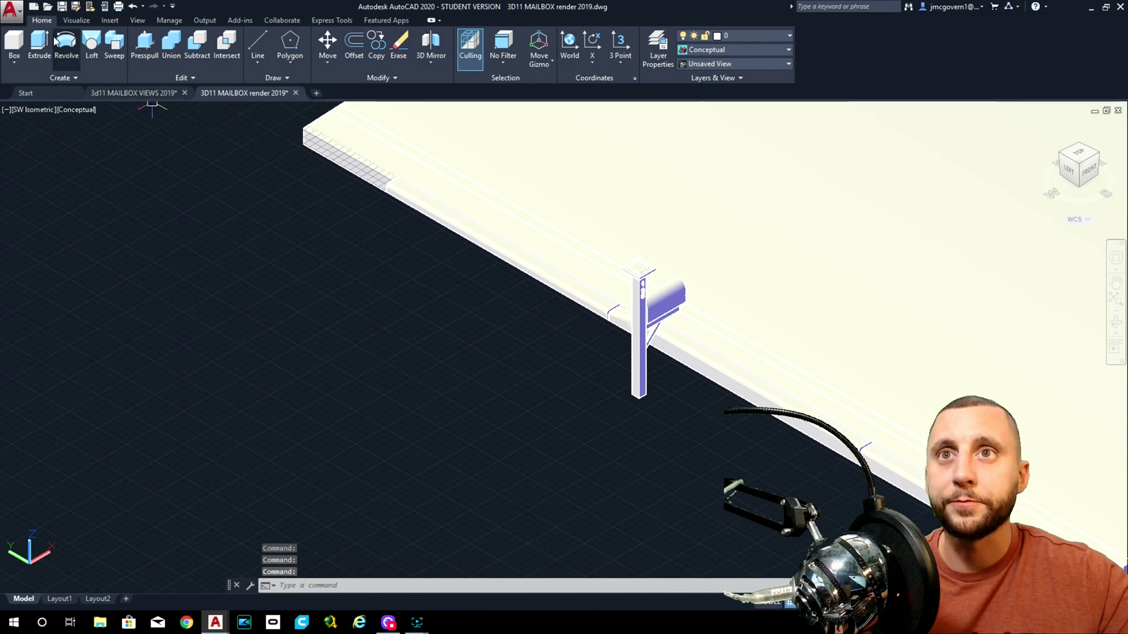
- Draw a thin box solid from the curb corner to an opposite corner beside the mailbox
{"action": "left_click", "coordinate": [15, 42]}
{"action": "left_click", "coordinate": [14, 42]}
{"action": "scroll", "coordinate": [602, 329], "scroll_direction": "up", "scroll_amount": 5}
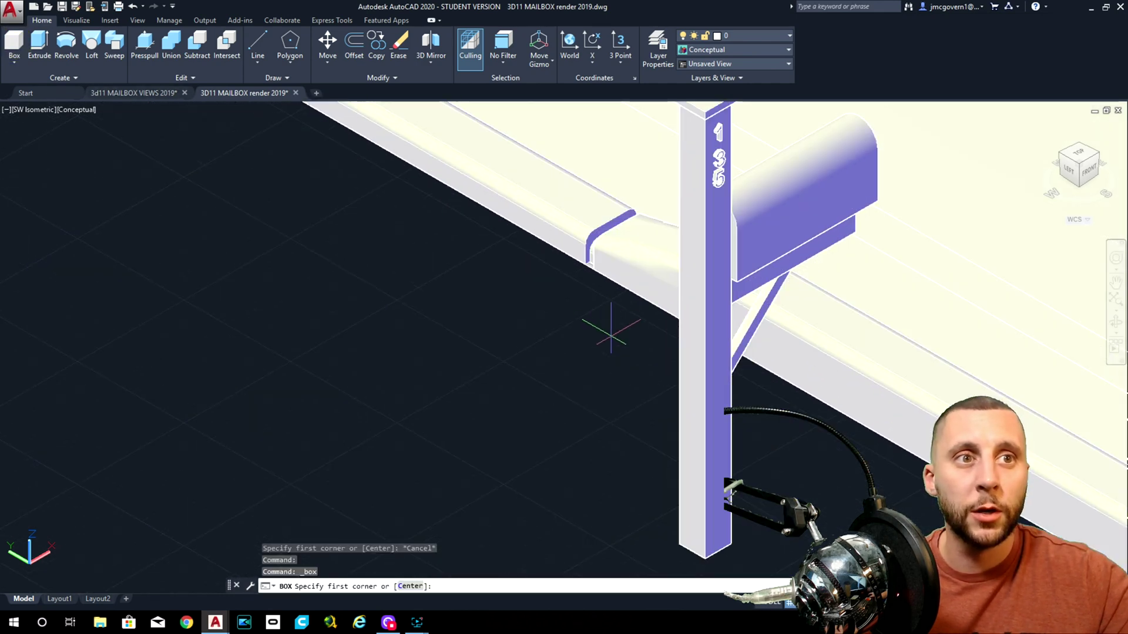
{"action": "scroll", "coordinate": [583, 272], "scroll_direction": "up", "scroll_amount": 4}
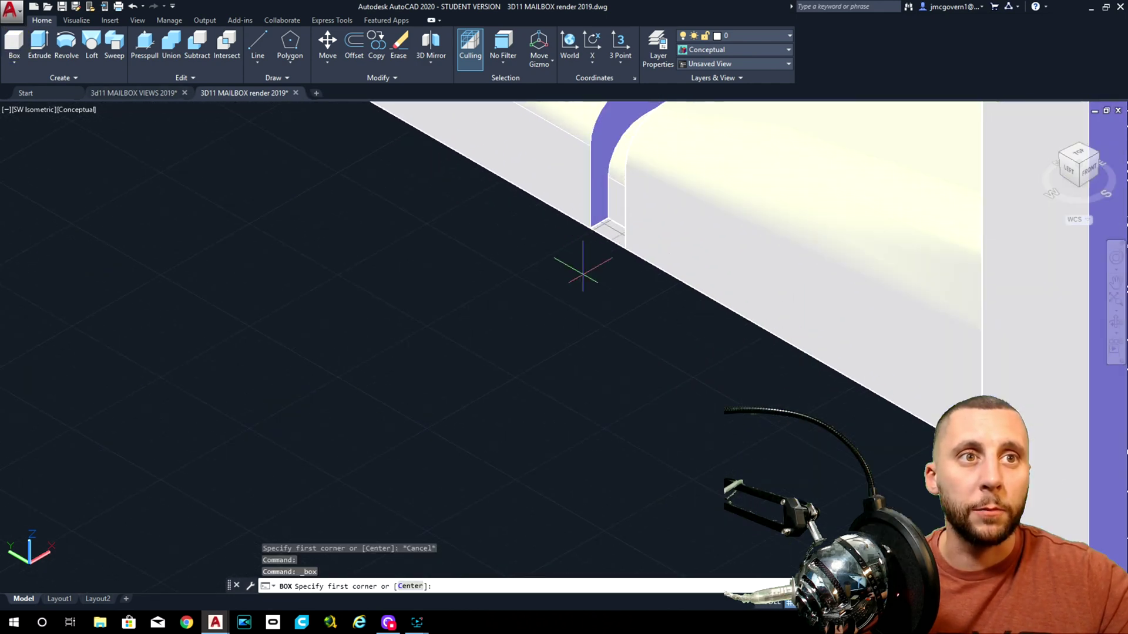
{"action": "left_click", "coordinate": [590, 227]}
{"action": "scroll", "coordinate": [586, 229], "scroll_direction": "down", "scroll_amount": 5}
{"action": "scroll", "coordinate": [473, 252], "scroll_direction": "down", "scroll_amount": 3}
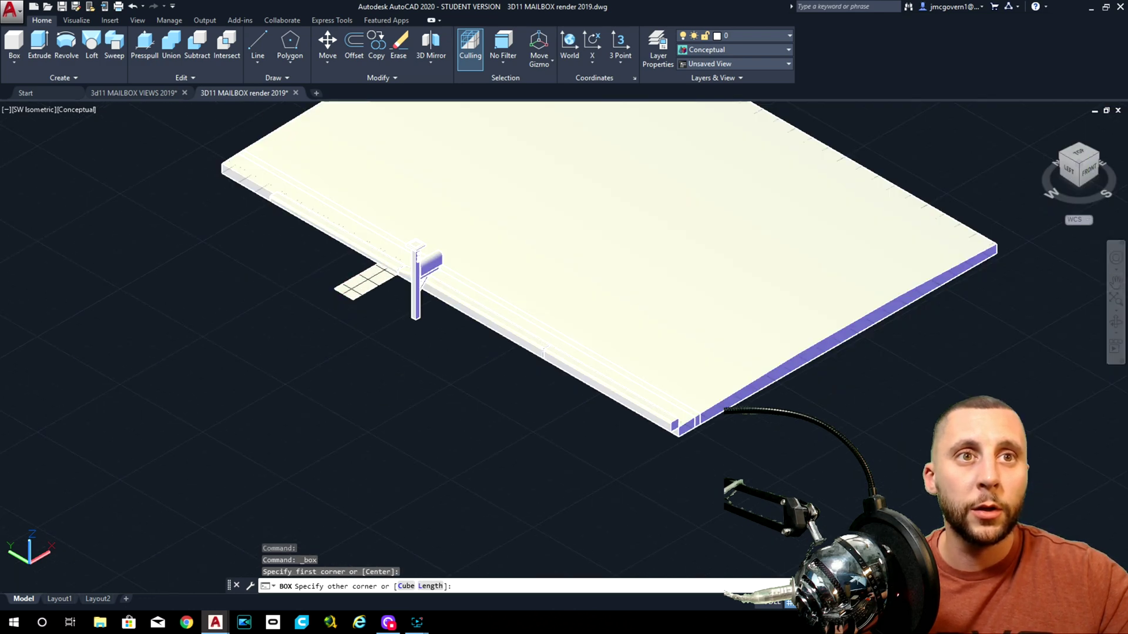
{"action": "middle_click_drag", "start_coordinate": [336, 289], "coordinate": [774, 287]}
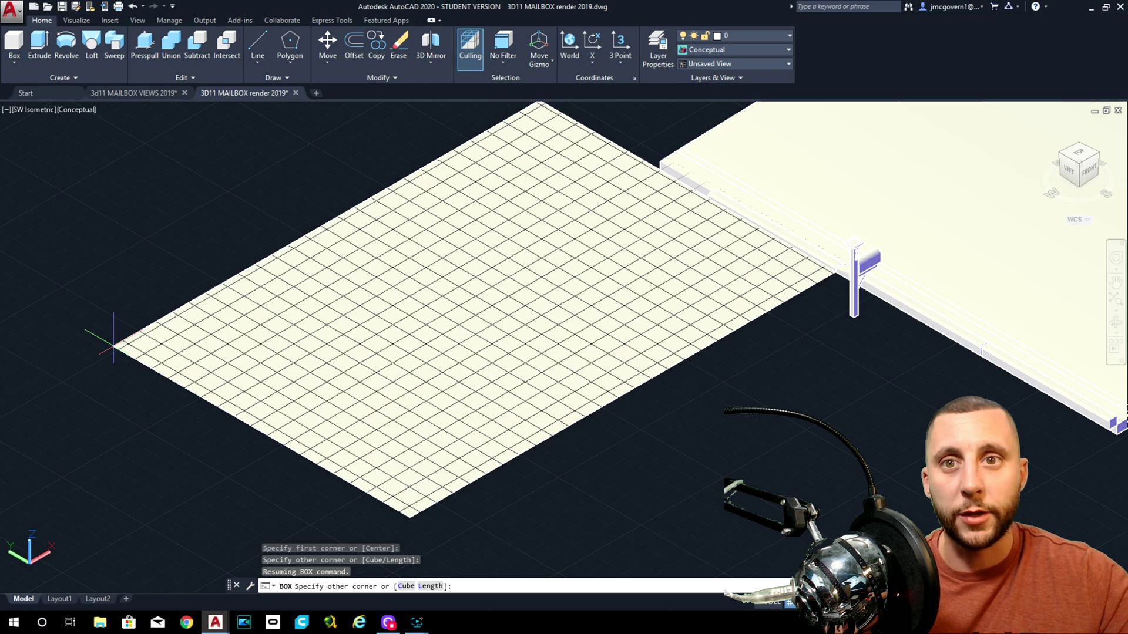
{"action": "left_click", "coordinate": [113, 347]}
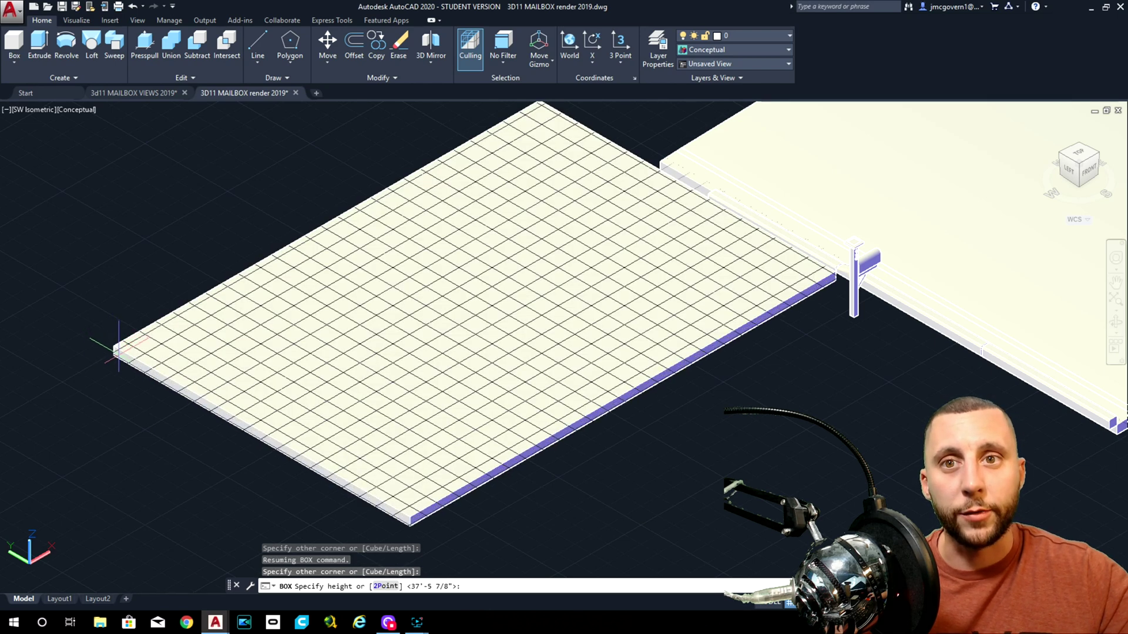
{"action": "left_click", "coordinate": [118, 348]}
{"action": "scroll", "coordinate": [220, 353], "scroll_direction": "down", "scroll_amount": 2}
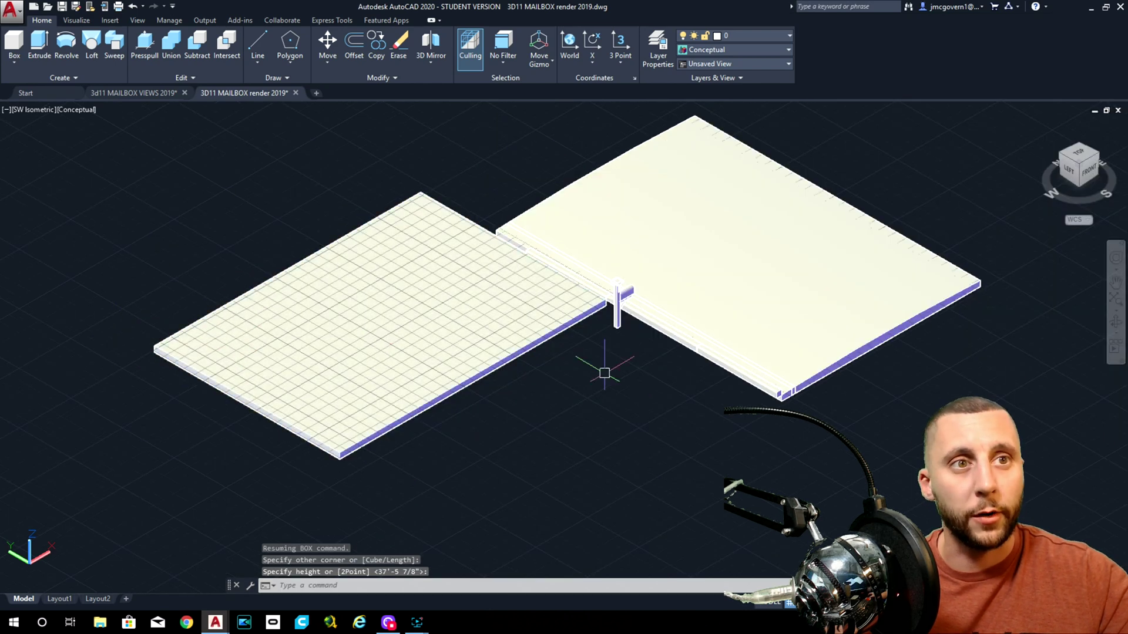
{"action": "middle_click_drag", "start_coordinate": [456, 430], "coordinate": [626, 330]}
{"action": "left_click", "coordinate": [587, 363]}
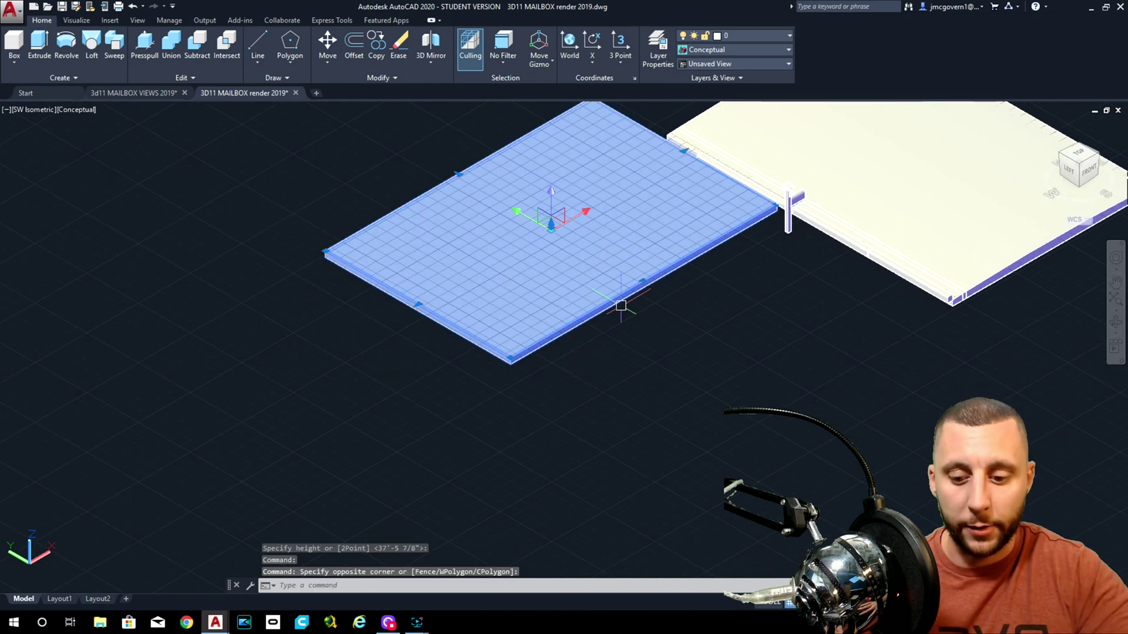
- Copy the new slab from its corner to its far corner, placing a duplicate alongside
{"action": "type", "text": "cop"}
{"action": "key", "text": "Return"}
{"action": "scroll", "coordinate": [311, 244], "scroll_direction": "up", "scroll_amount": 4}
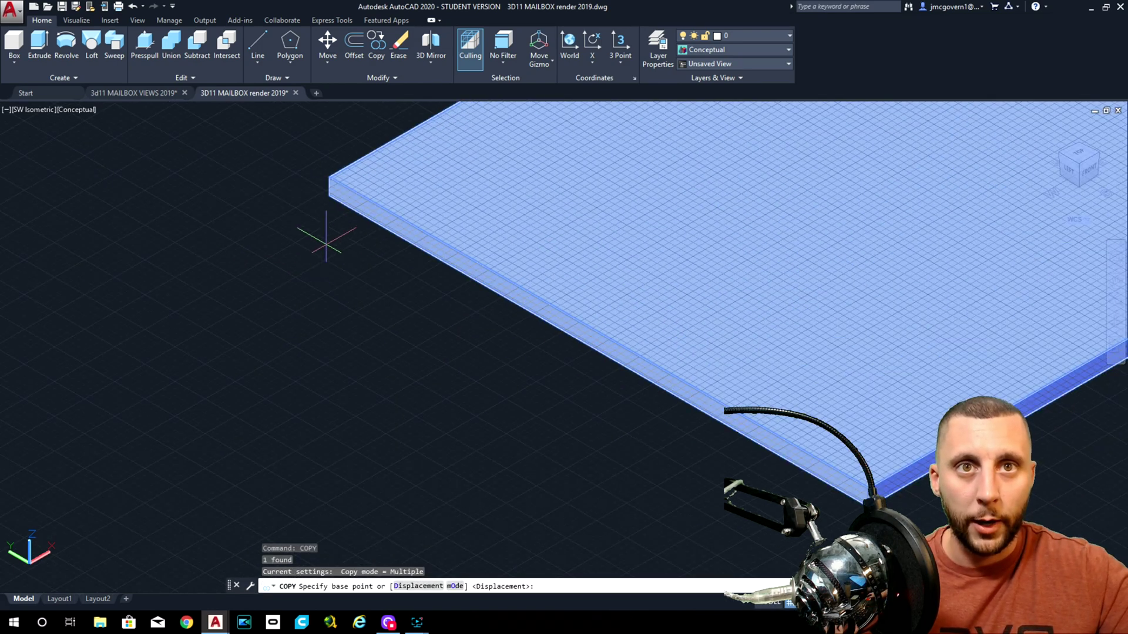
{"action": "left_click", "coordinate": [329, 195]}
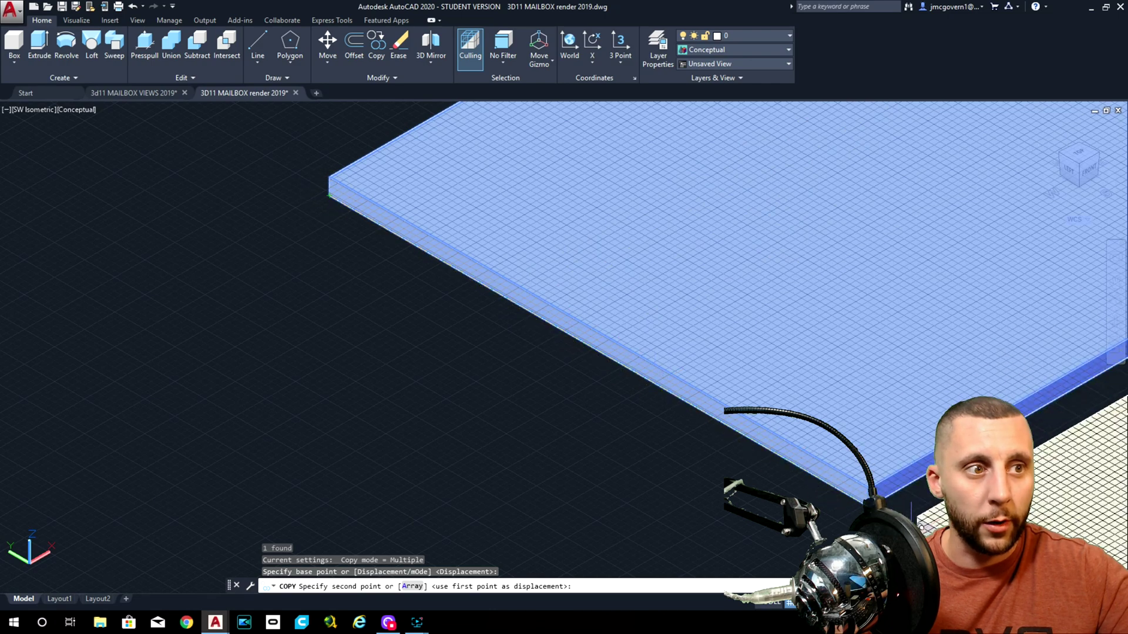
{"action": "left_click", "coordinate": [863, 505]}
{"action": "scroll", "coordinate": [675, 411], "scroll_direction": "down", "scroll_amount": 5}
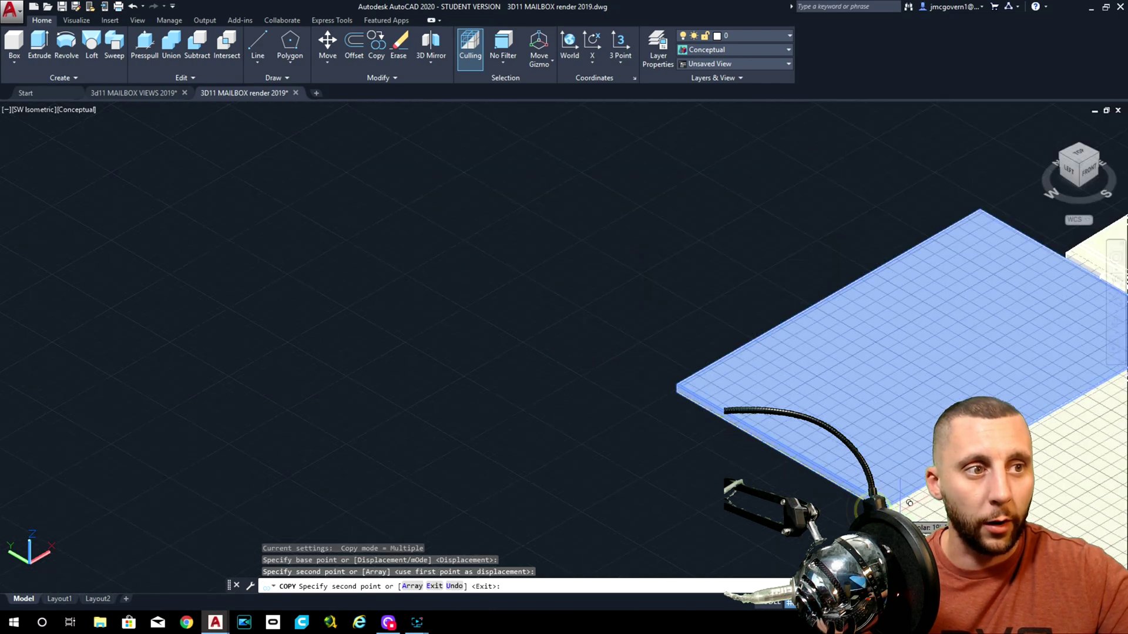
{"action": "key", "text": "Escape"}
{"action": "middle_click_drag", "start_coordinate": [793, 352], "coordinate": [542, 408]}
- Select the lower of the two slabs
{"action": "left_click", "coordinate": [501, 314]}
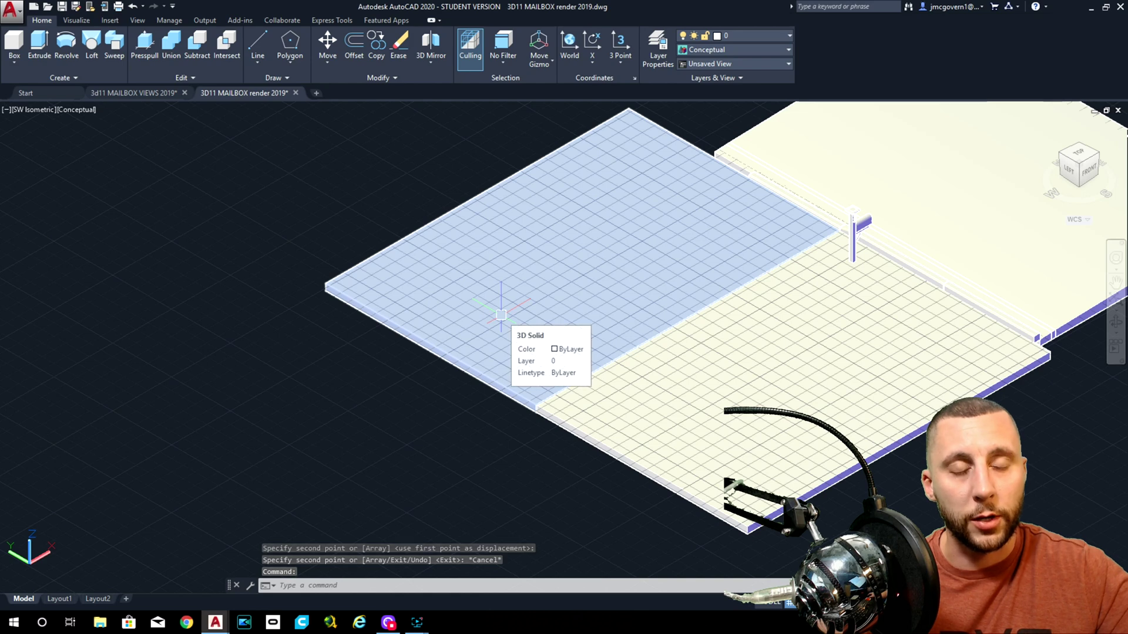
{"action": "key", "text": "Escape"}
{"action": "left_click", "coordinate": [742, 326]}
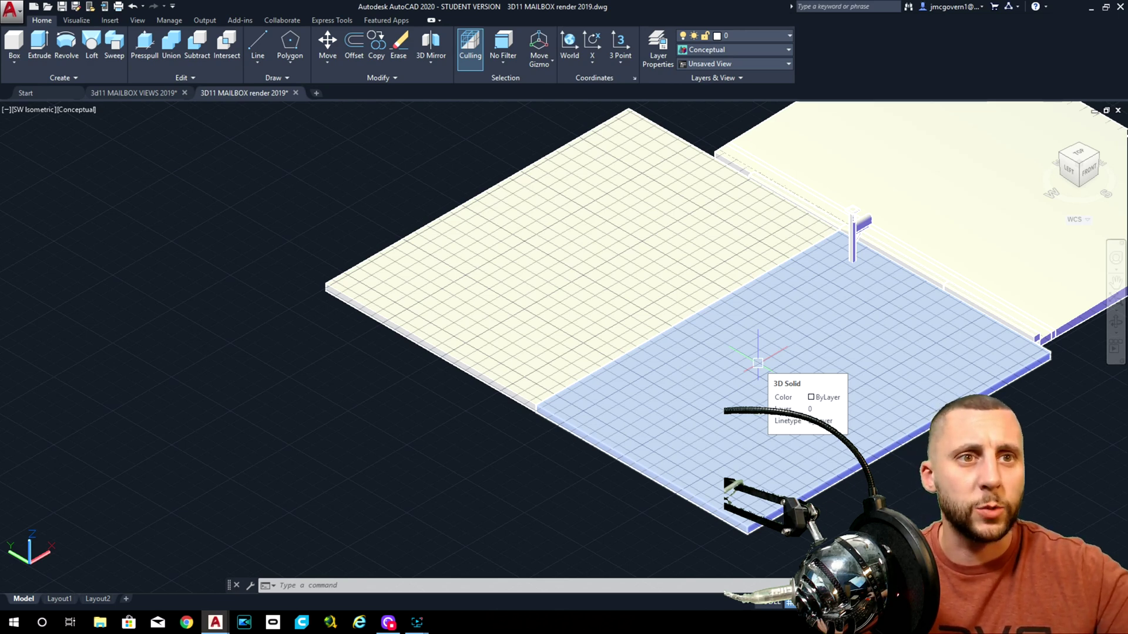
{"action": "scroll", "coordinate": [529, 387], "scroll_direction": "up", "scroll_amount": 6}
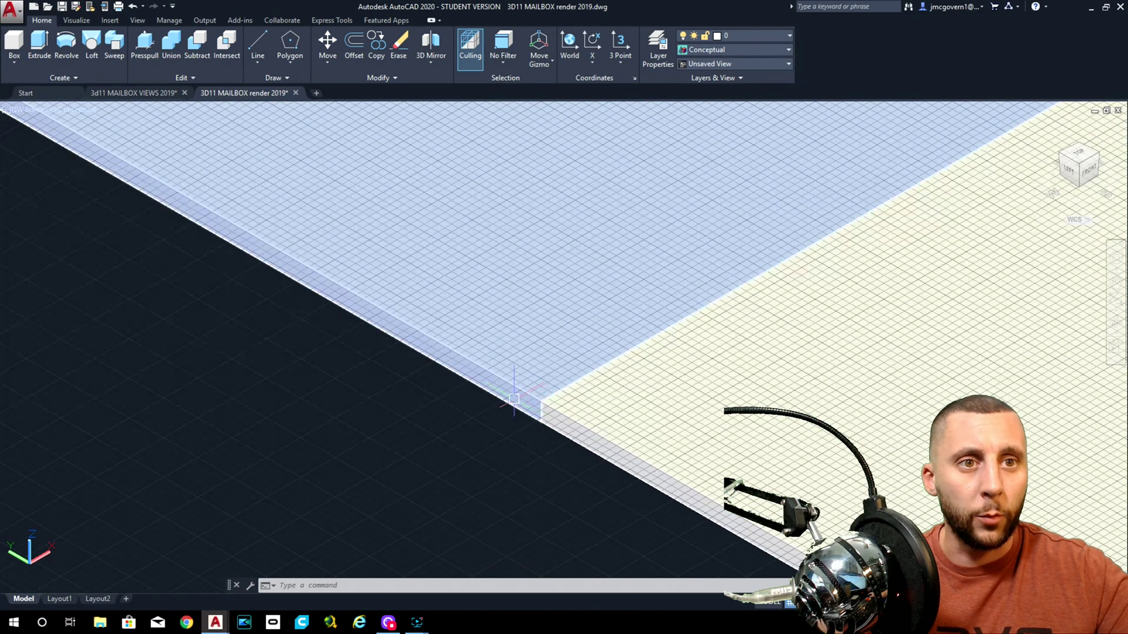
- Move the near-corner slab up 1 unit, then minimize AutoCAD and switch to another program
{"action": "left_click", "coordinate": [513, 400]}
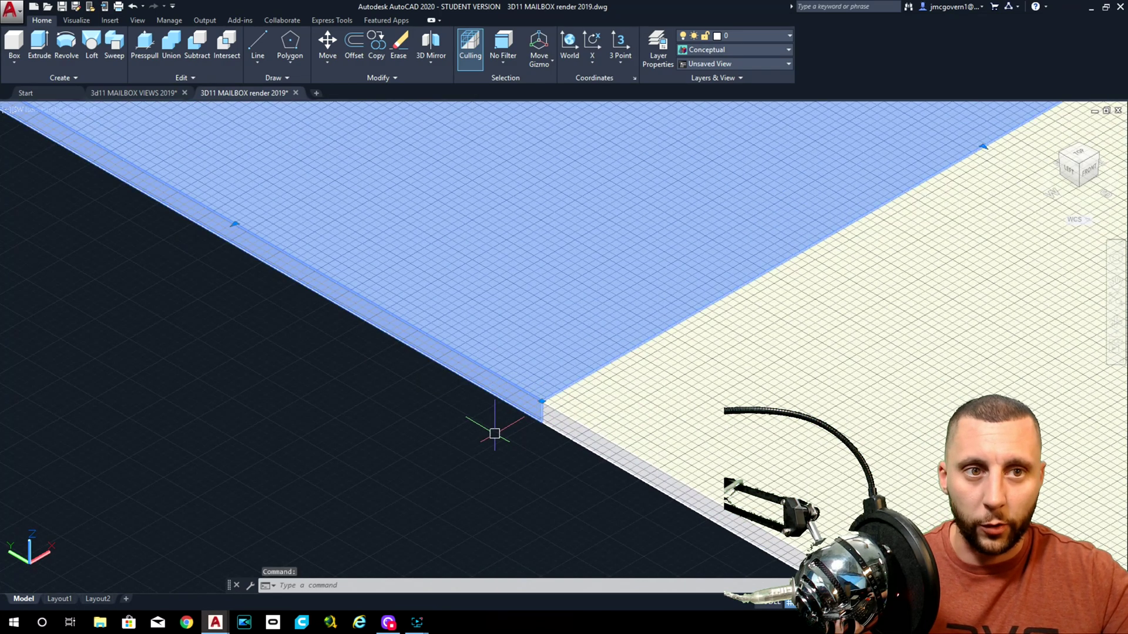
{"action": "type", "text": "m"}
{"action": "key", "text": "Return"}
{"action": "left_click", "coordinate": [504, 465]}
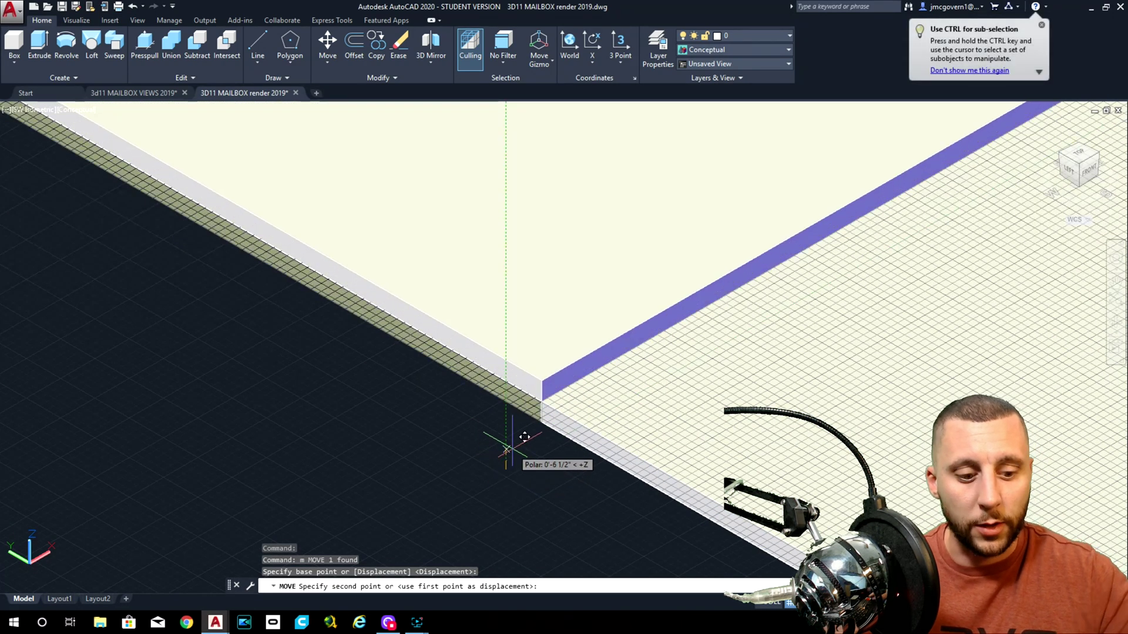
{"action": "type", "text": "1"}
{"action": "key", "text": "Return"}
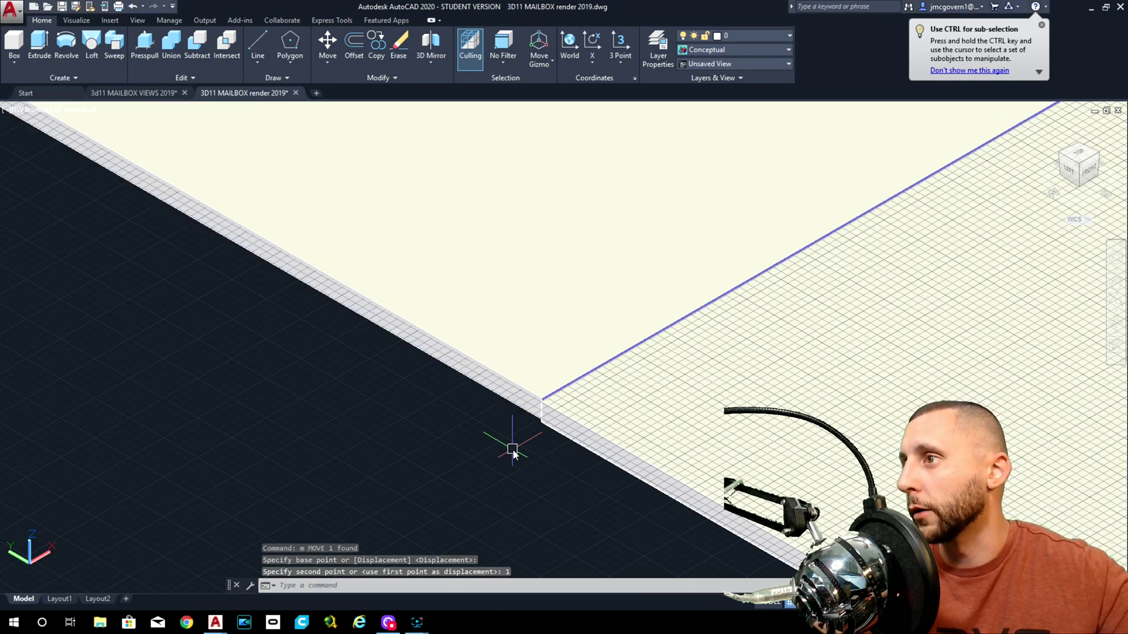
{"action": "key", "text": "super+Down"}
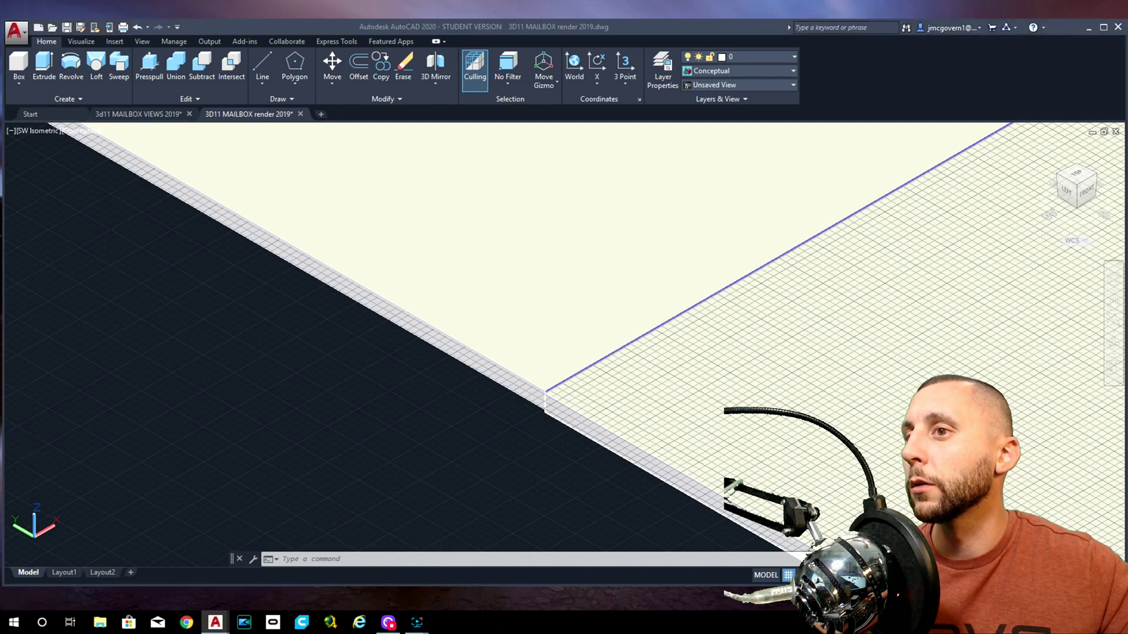
{"action": "key", "text": "alt+Tab"}
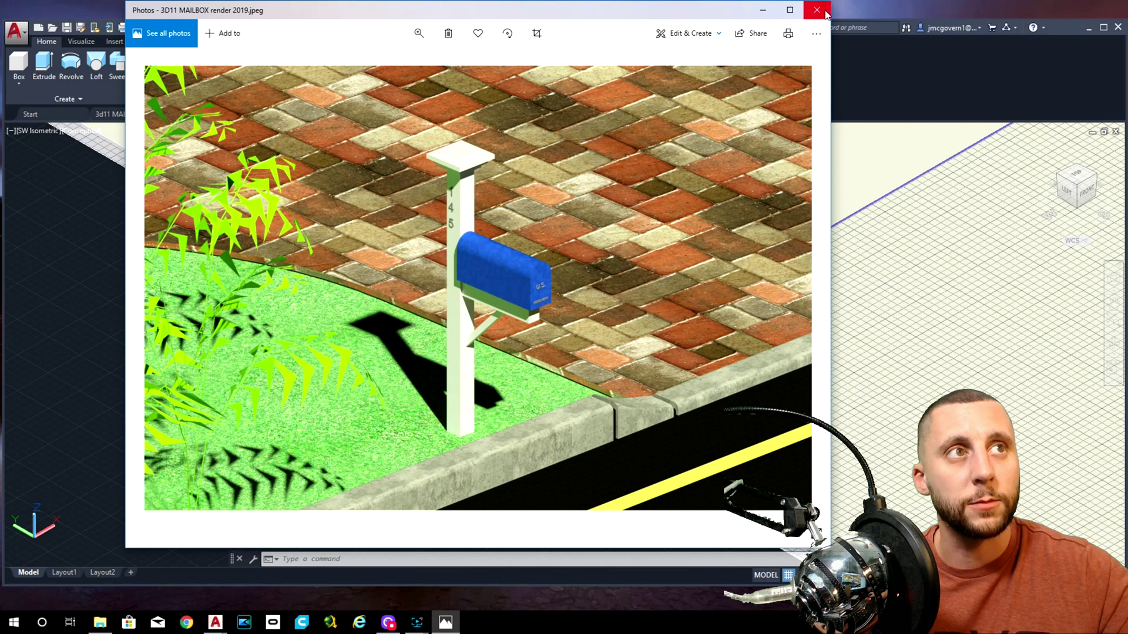
- Close the 3D11 MAILBOX render 2019.jpeg reference image in Photos
{"action": "left_click", "coordinate": [826, 13]}
- View the model in southeast isometric, zoomed and panned onto the mailbox post
{"action": "left_click", "coordinate": [374, 440]}
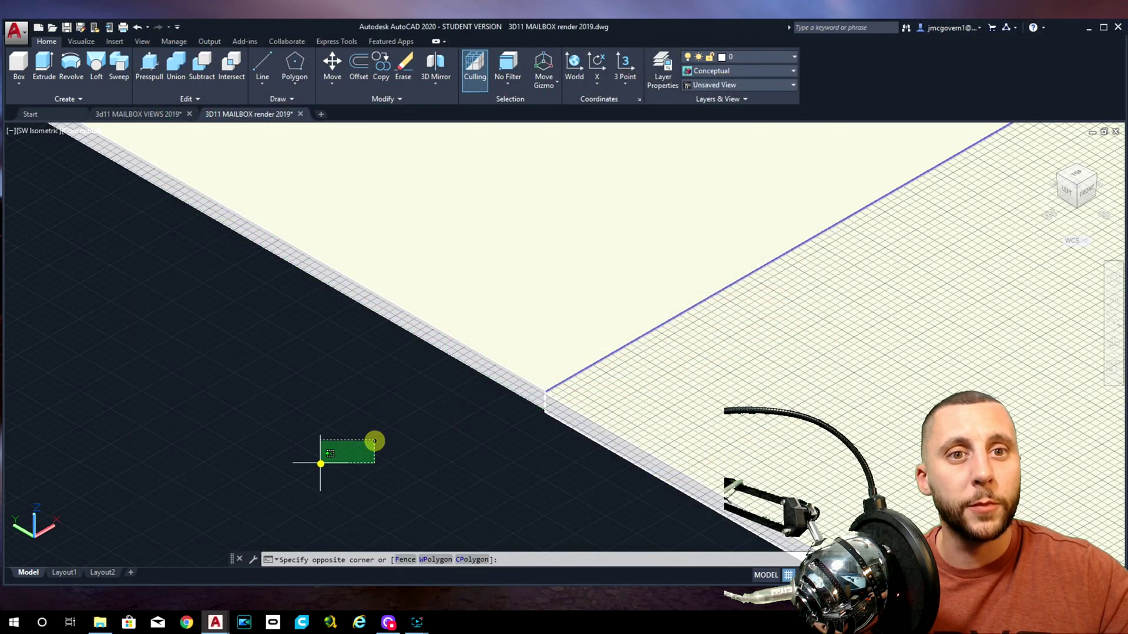
{"action": "left_click", "coordinate": [320, 464]}
{"action": "scroll", "coordinate": [320, 464], "scroll_direction": "down", "scroll_amount": 6}
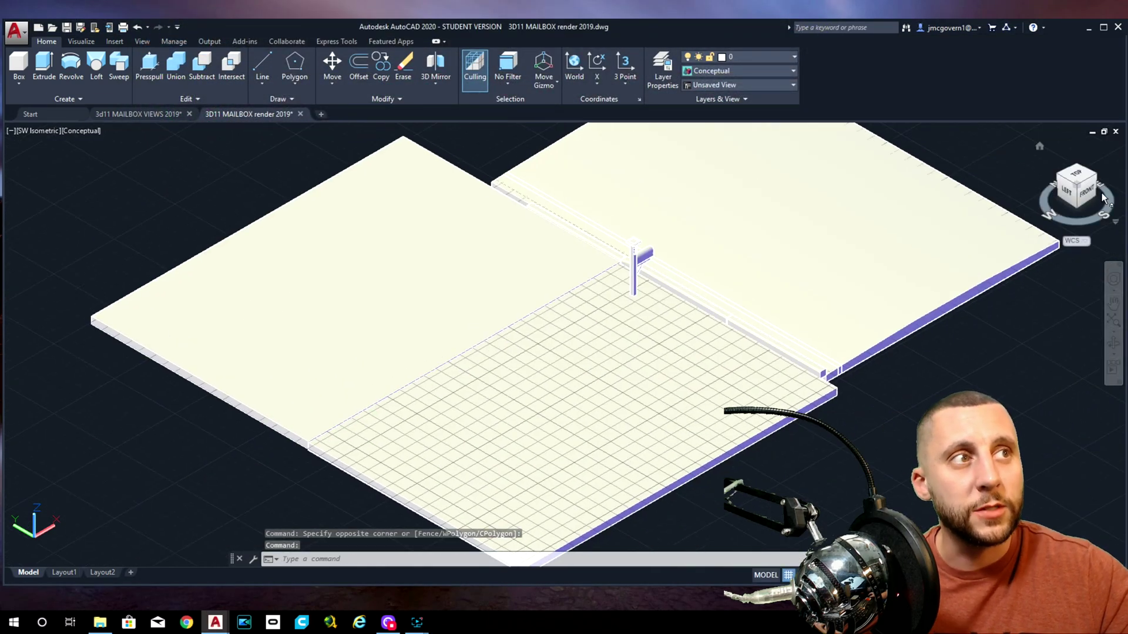
{"action": "left_click", "coordinate": [1102, 194]}
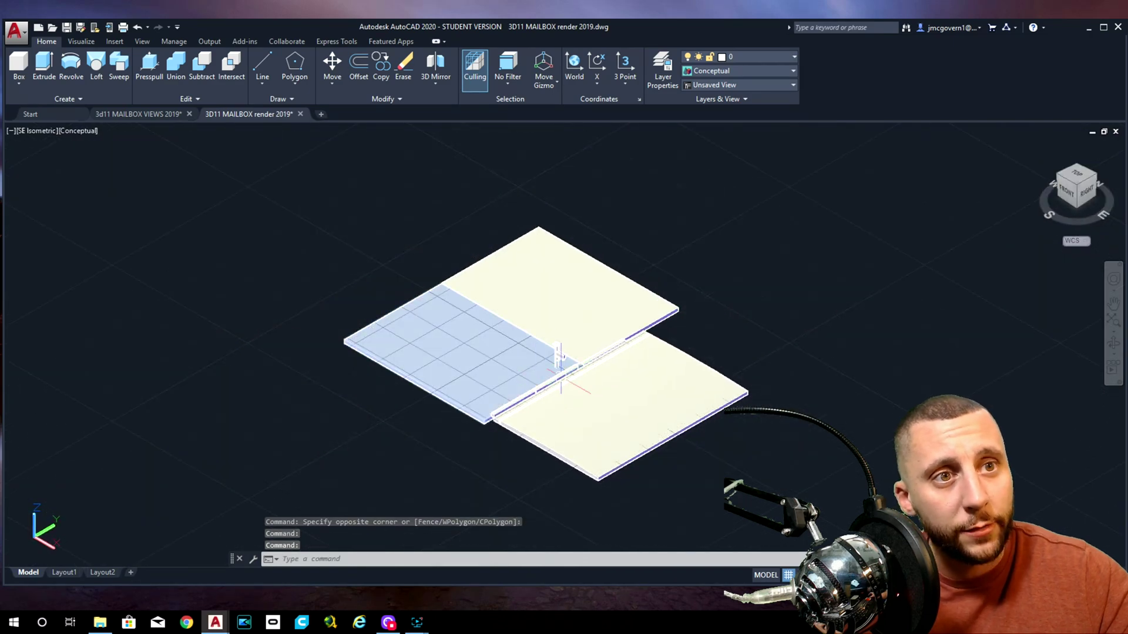
{"action": "scroll", "coordinate": [561, 367], "scroll_direction": "up", "scroll_amount": 8}
{"action": "middle_click_drag", "start_coordinate": [538, 365], "coordinate": [684, 365]}
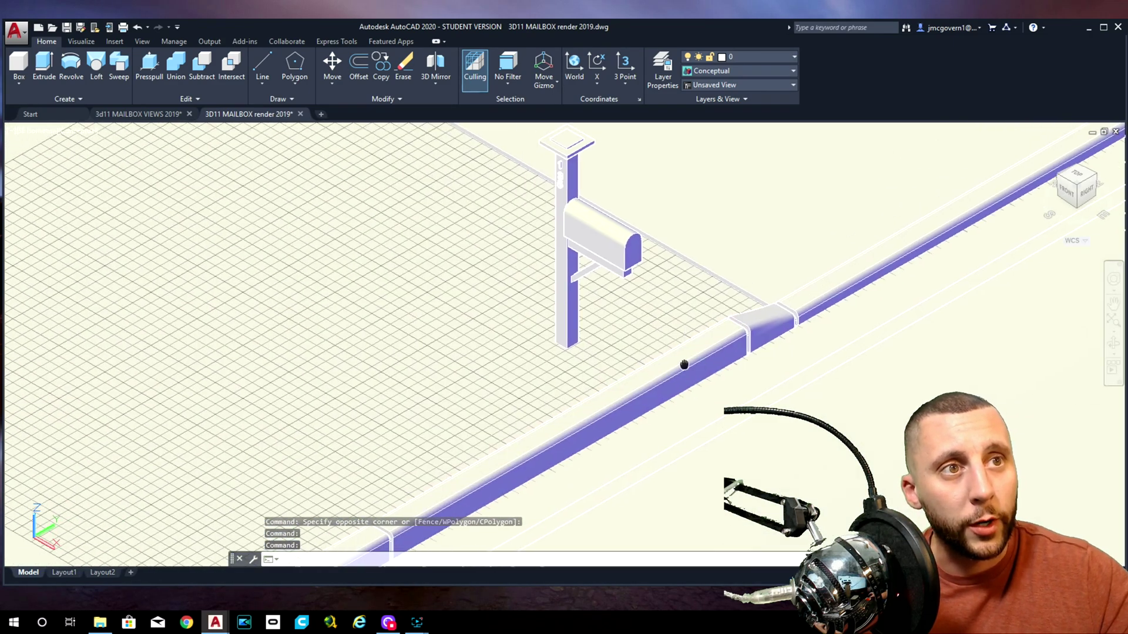
{"action": "scroll", "coordinate": [670, 364], "scroll_direction": "up", "scroll_amount": 5}
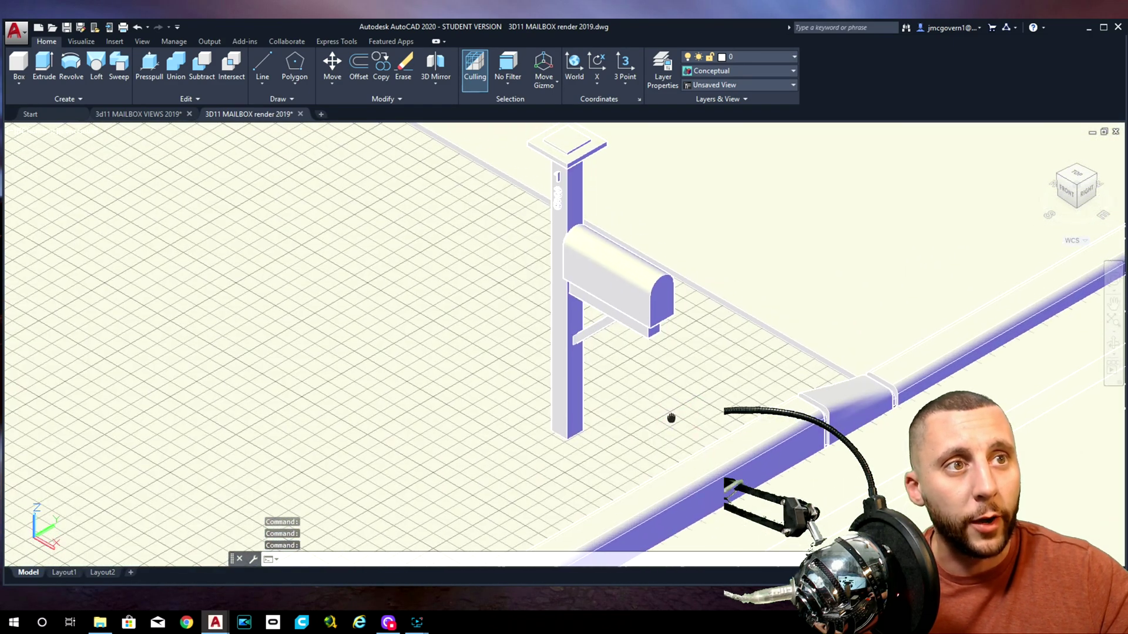